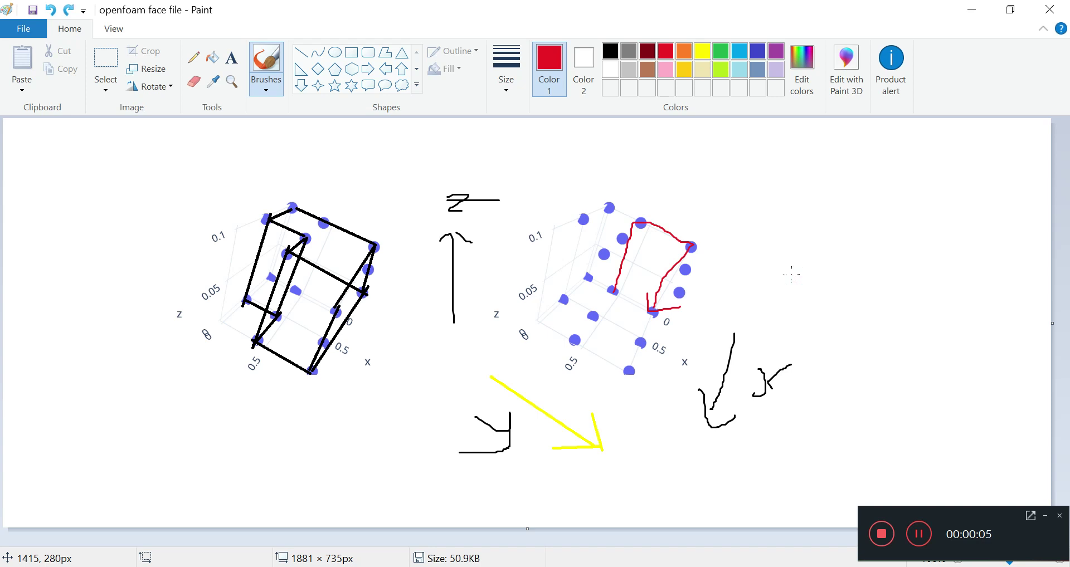
Undo the red face outline drawn on the right point plot
{"action": "key", "text": "ctrl+z"}
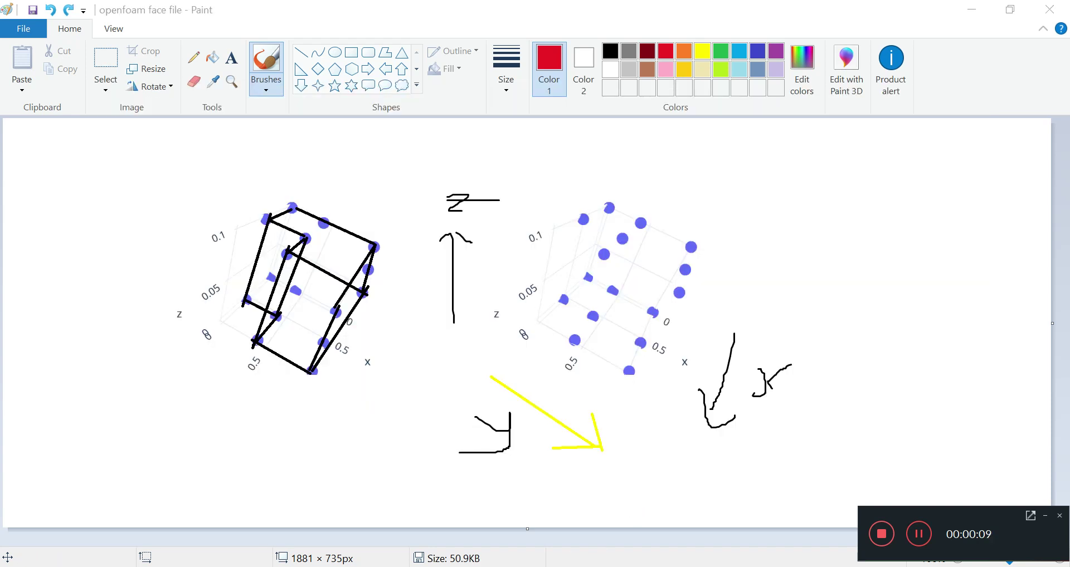
Switch to the openfoam geometry workbook in Excel, clear the values under the small x plane headings in N23:Q23, and save
{"action": "key", "text": "alt+Tab"}
{"action": "scroll", "coordinate": [756, 425], "scroll_direction": "down", "scroll_amount": 2}
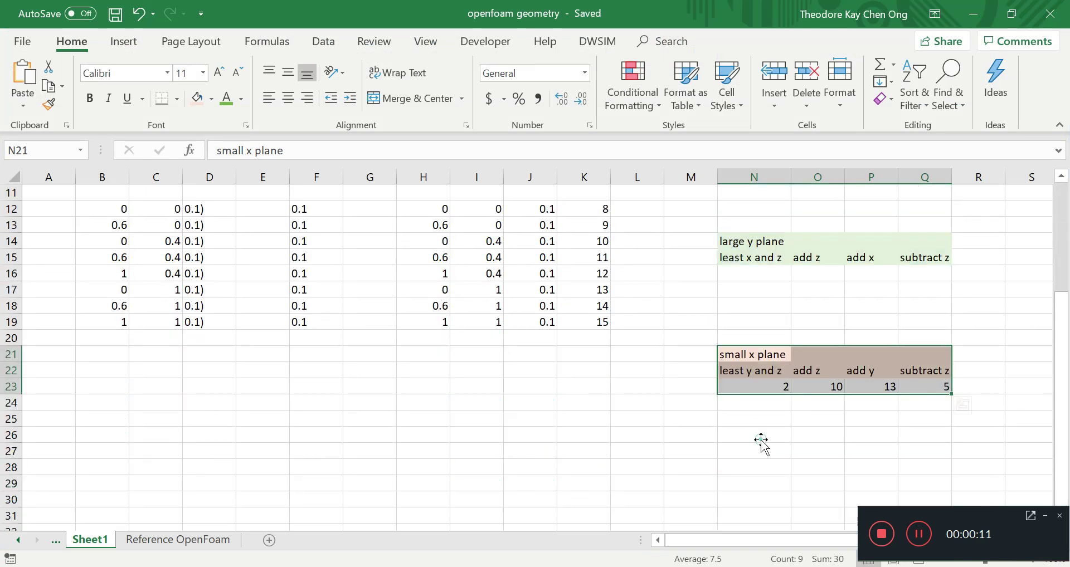
{"action": "left_click", "coordinate": [759, 444]}
{"action": "left_click_drag", "start_coordinate": [754, 357], "coordinate": [925, 388]}
{"action": "left_click", "coordinate": [850, 445]}
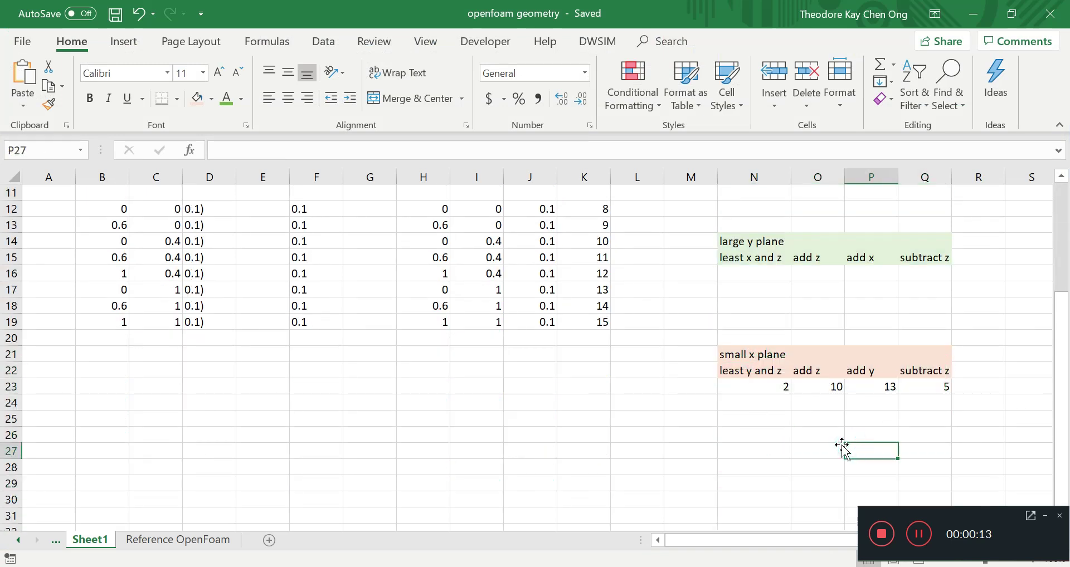
{"action": "left_click_drag", "start_coordinate": [763, 379], "coordinate": [911, 396]}
{"action": "left_click", "coordinate": [811, 421]}
{"action": "left_click_drag", "start_coordinate": [762, 389], "coordinate": [923, 386]}
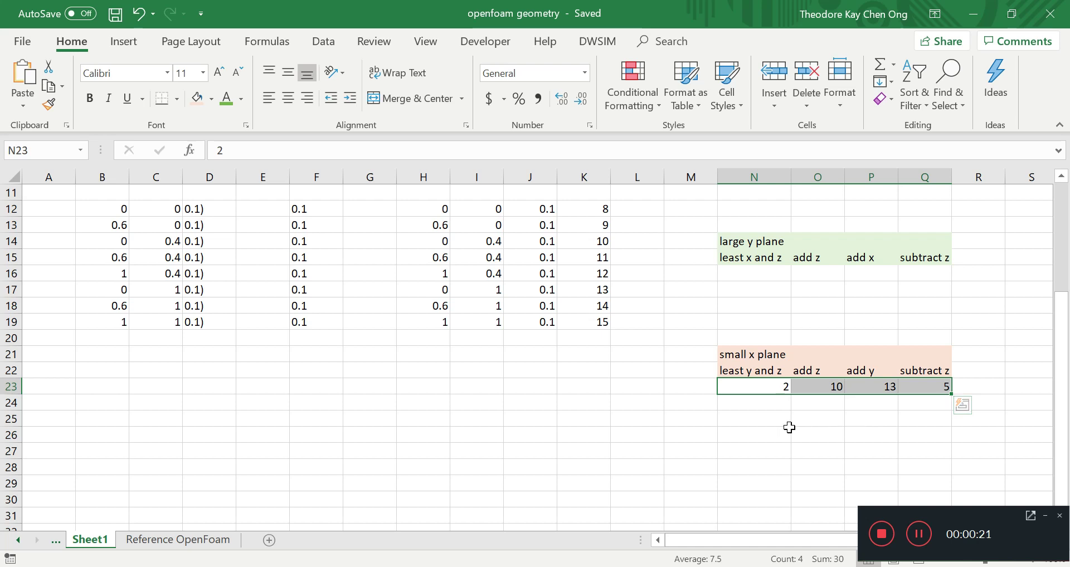
{"action": "scroll", "coordinate": [789, 428], "scroll_direction": "up", "scroll_amount": 2}
{"action": "key", "text": "Delete"}
{"action": "key", "text": "ctrl+s"}
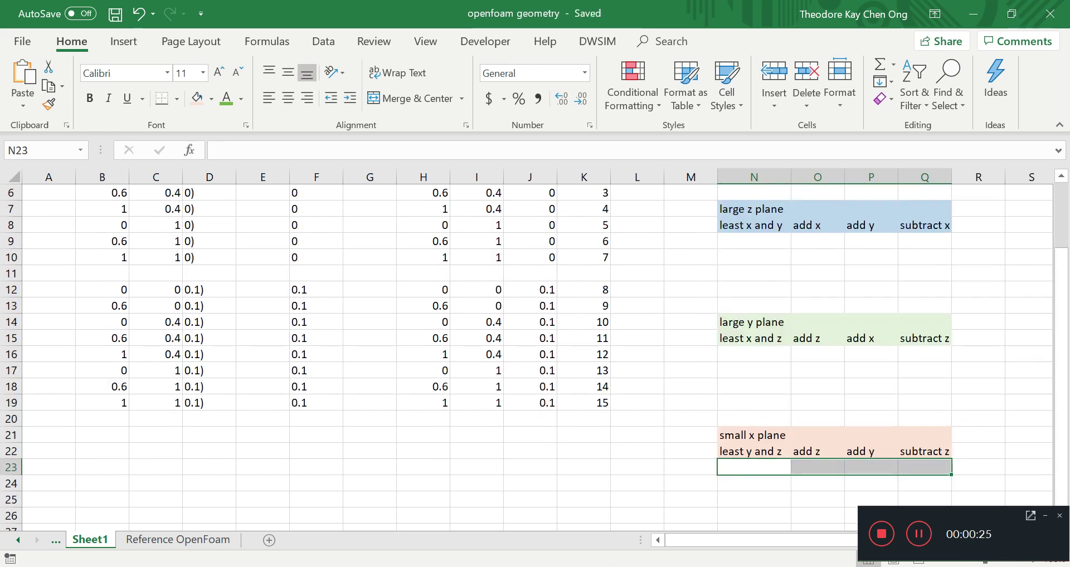
Switch to the Ubuntu terminal and highlight the fixedWalls face lines (7 15 12 4) and (4 12 11 3)
{"action": "key", "text": "alt+Tab"}
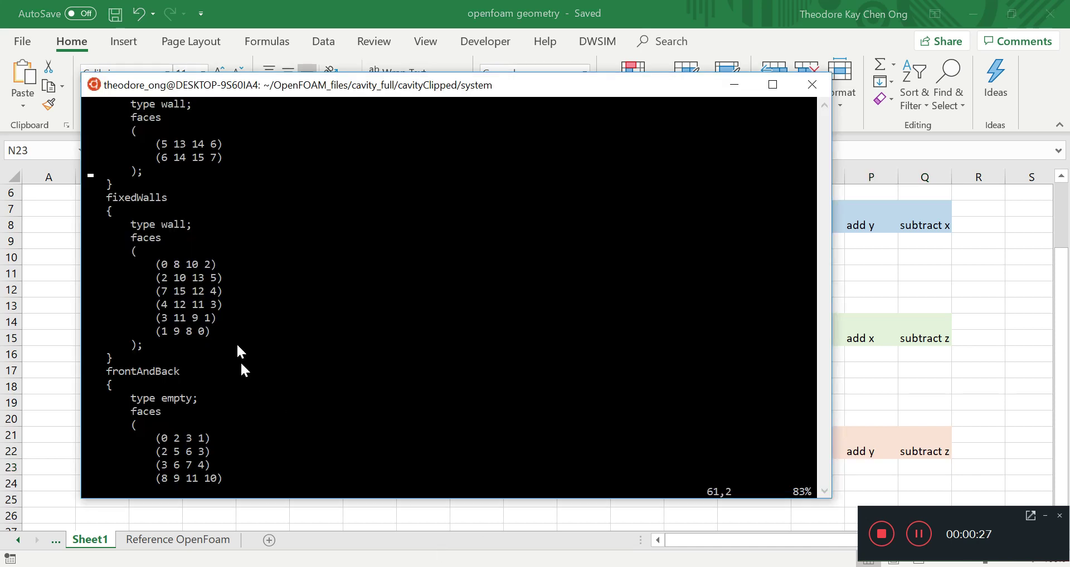
{"action": "left_click_drag", "start_coordinate": [159, 287], "coordinate": [218, 305]}
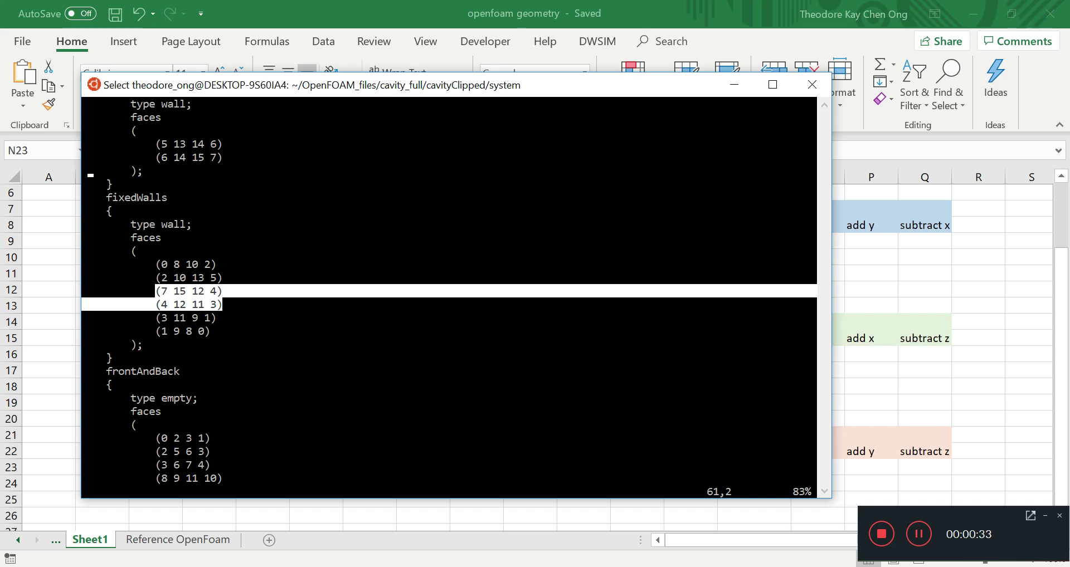
Switch to the Plotly chart in the browser and locate vertices 7 and 15 in the grid and on the 3D scatter plot
{"action": "key", "text": "alt+Tab"}
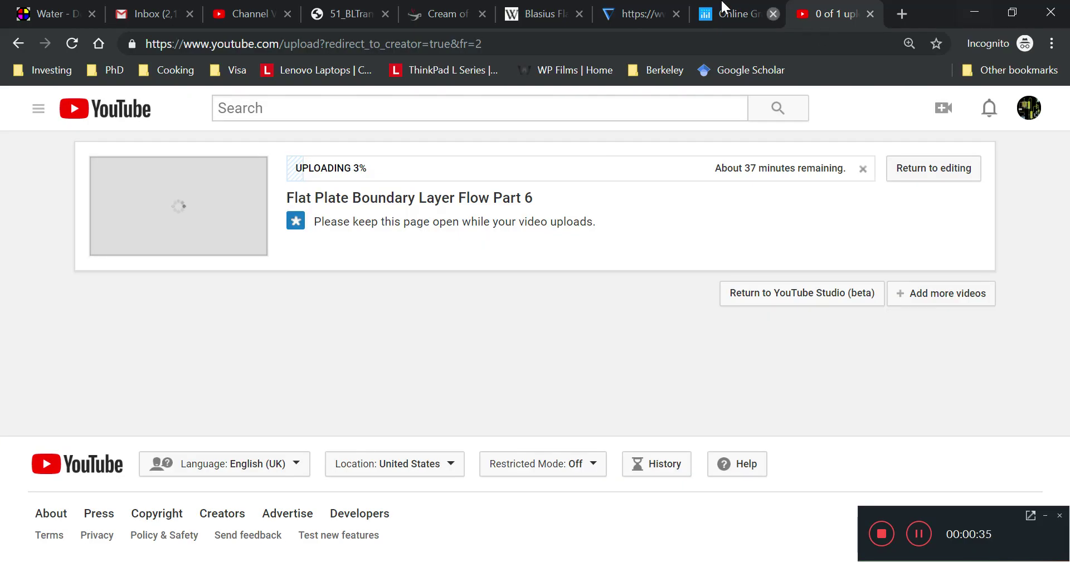
{"action": "left_click", "coordinate": [706, 14]}
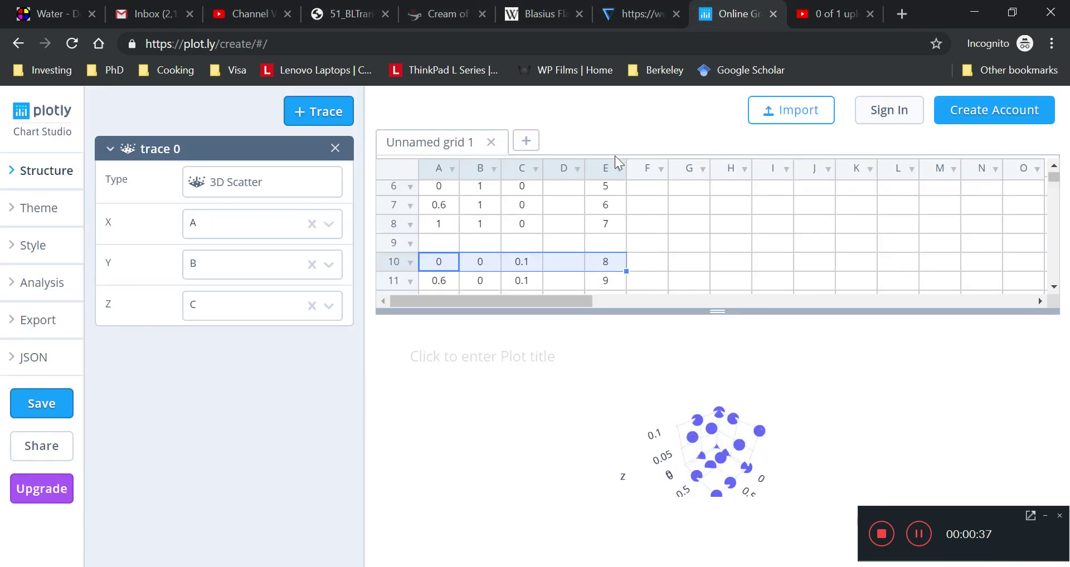
{"action": "left_click_drag", "start_coordinate": [454, 224], "coordinate": [574, 229]}
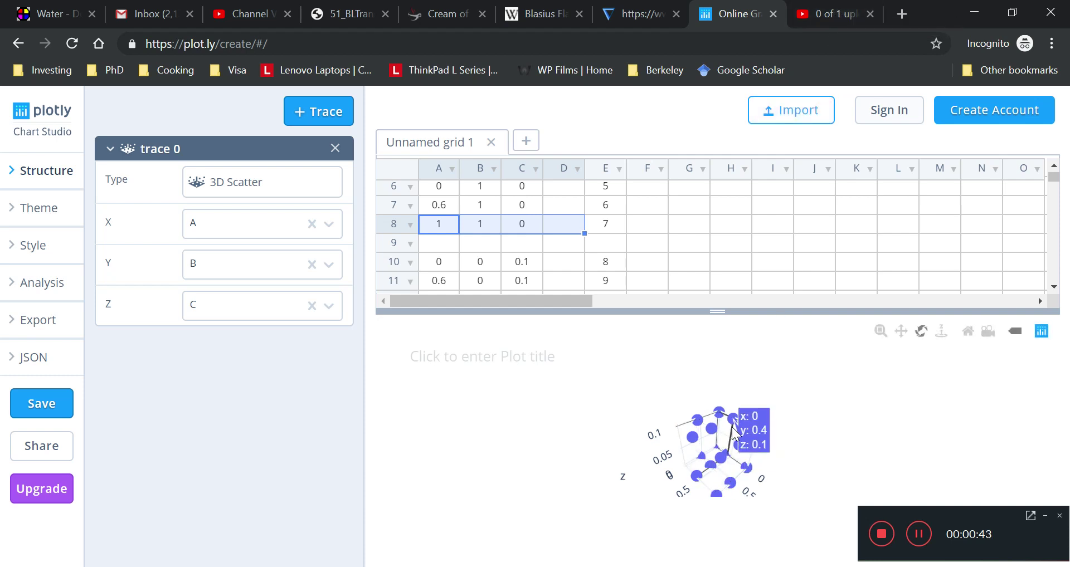
{"action": "mouse_move", "coordinate": [698, 426]}
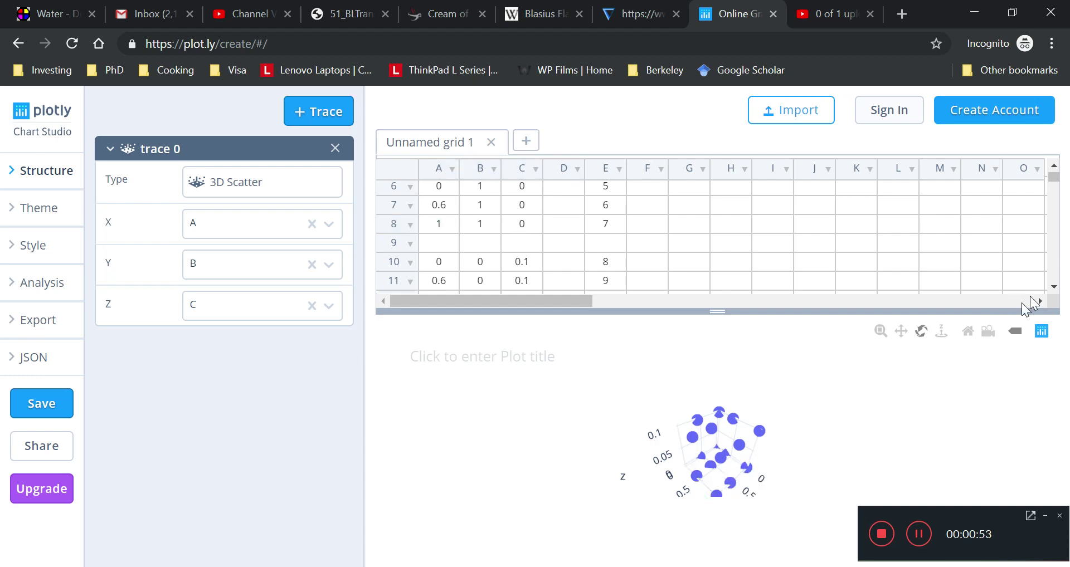
{"action": "left_click", "coordinate": [1054, 287]}
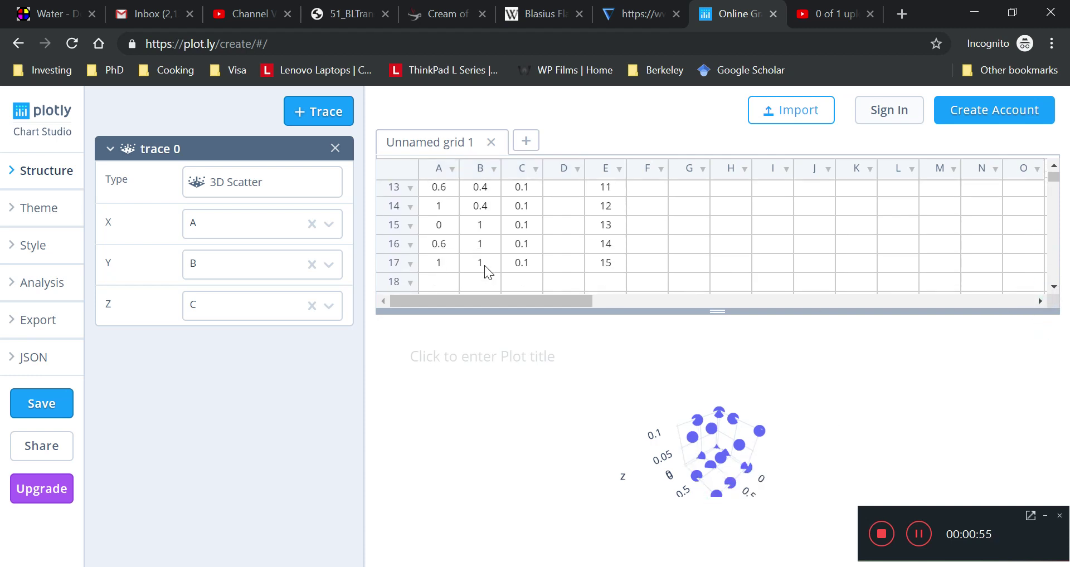
{"action": "mouse_move", "coordinate": [718, 467]}
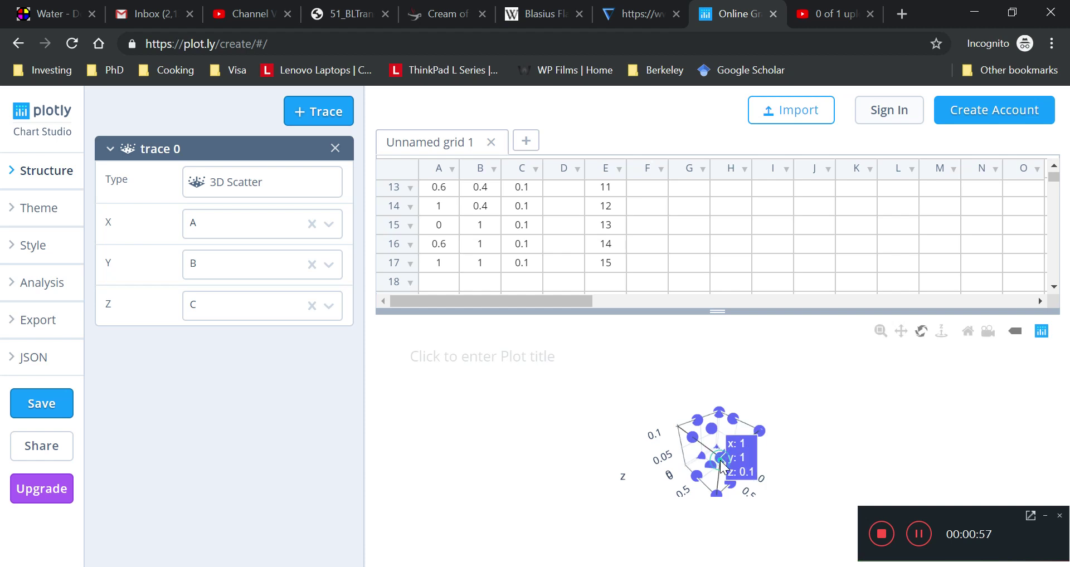
Look up the grid rows for vertices 12 and 4, check the face definition, and locate both points on the plot
{"action": "left_click_drag", "start_coordinate": [432, 207], "coordinate": [593, 204]}
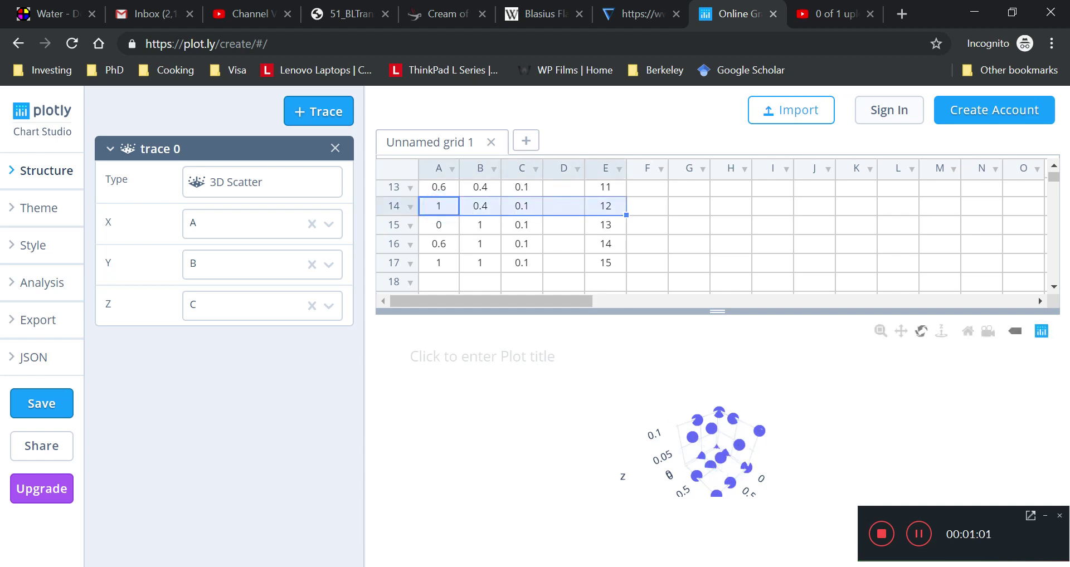
{"action": "key", "text": "alt+Tab"}
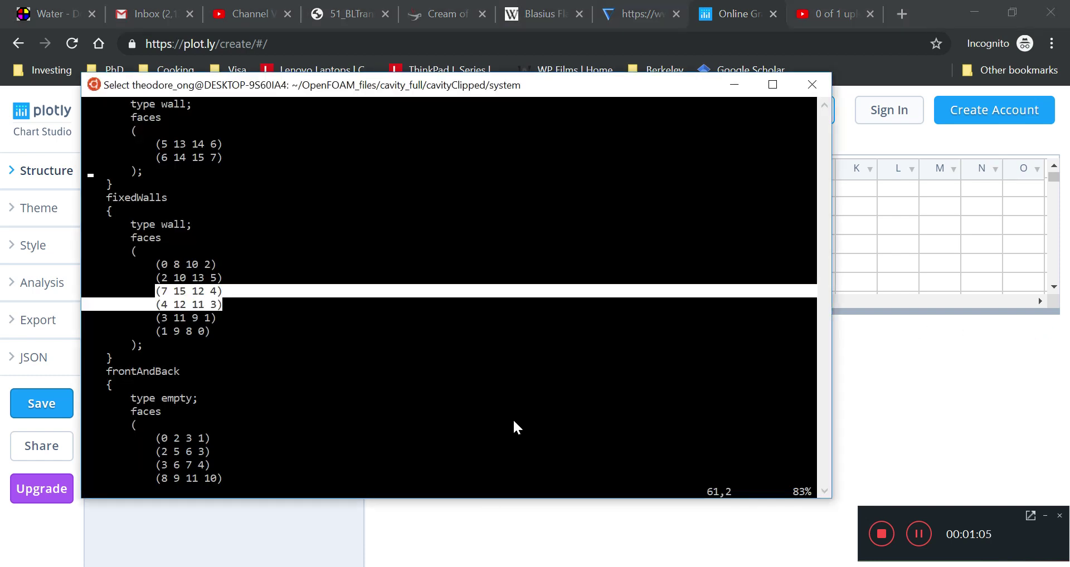
{"action": "left_click", "coordinate": [898, 354]}
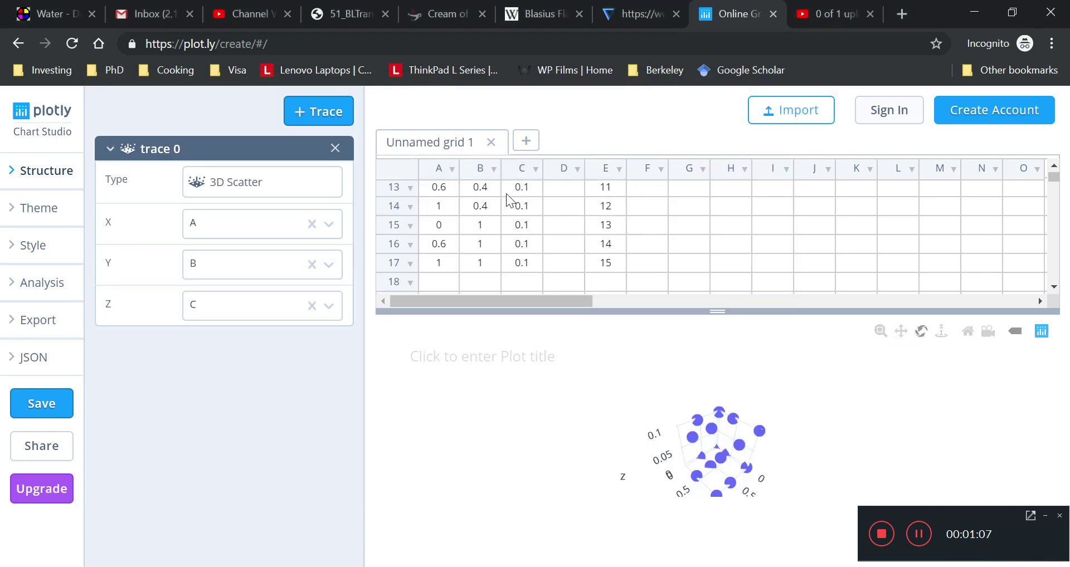
{"action": "left_click_drag", "start_coordinate": [437, 210], "coordinate": [597, 215]}
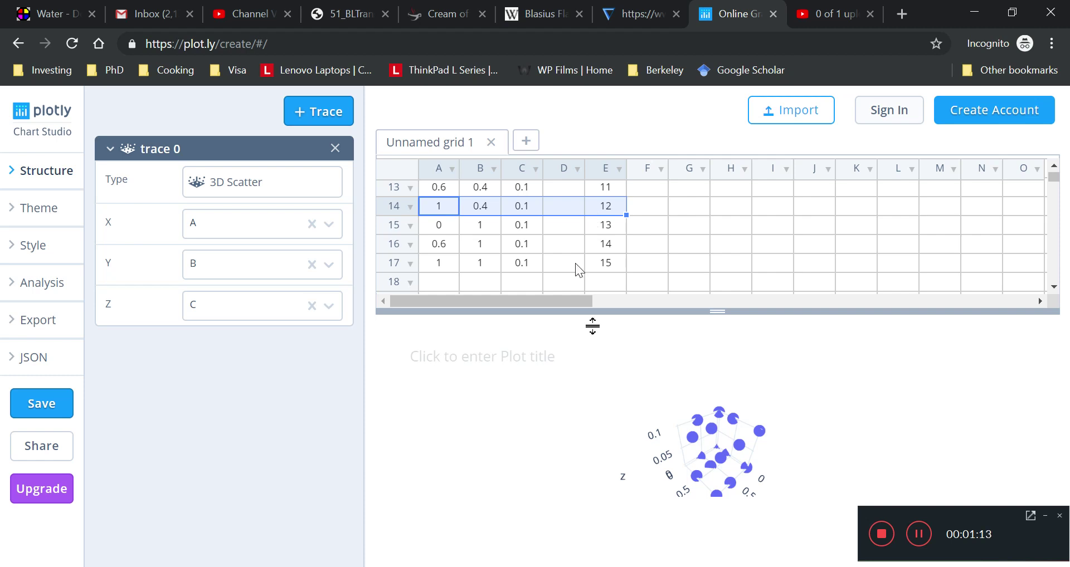
{"action": "left_click", "coordinate": [724, 474]}
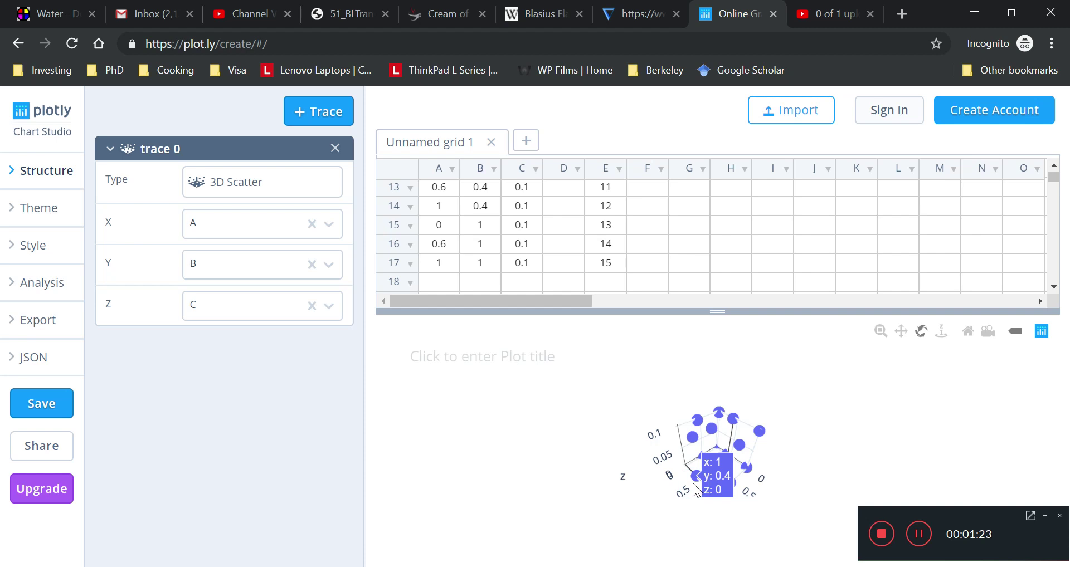
{"action": "left_click", "coordinate": [1053, 167]}
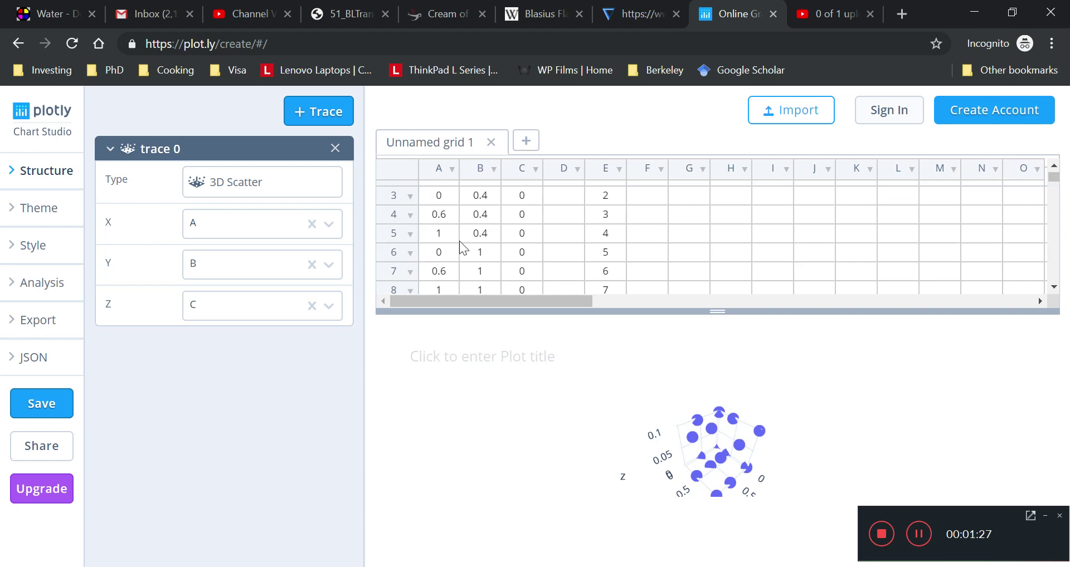
{"action": "left_click_drag", "start_coordinate": [438, 233], "coordinate": [598, 237]}
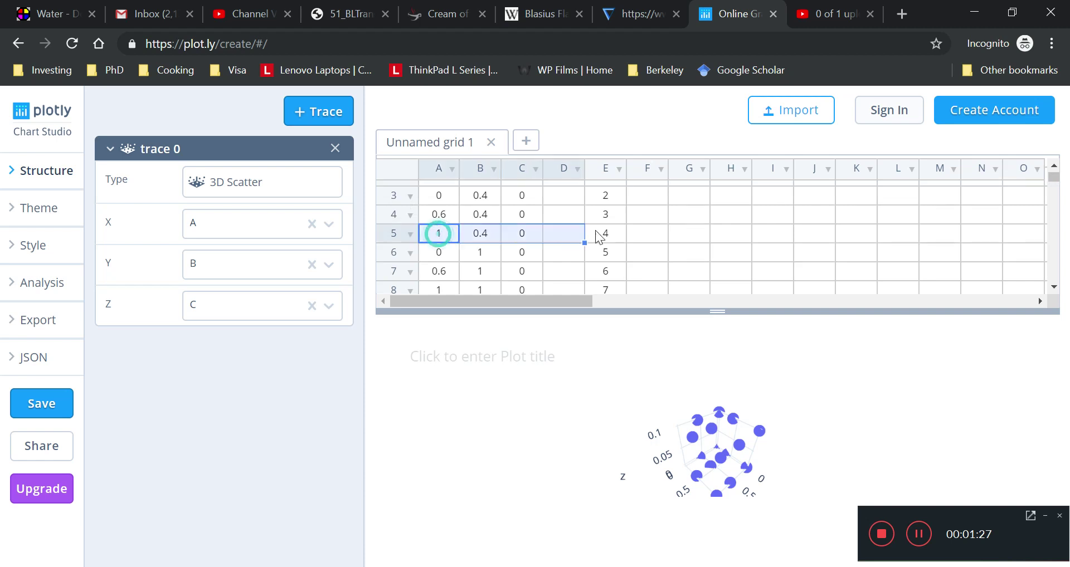
{"action": "left_click", "coordinate": [713, 495]}
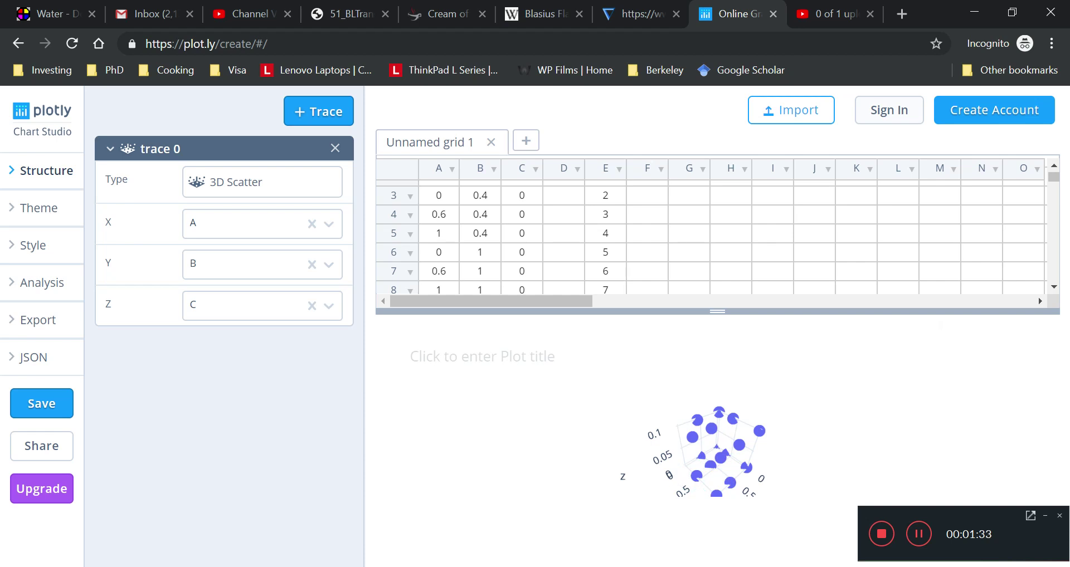
Switch to Paint and draw a red arrowed path through vertices 7, 15, 12 and 4 on the right point plot
{"action": "mouse_move", "coordinate": [459, 564]}
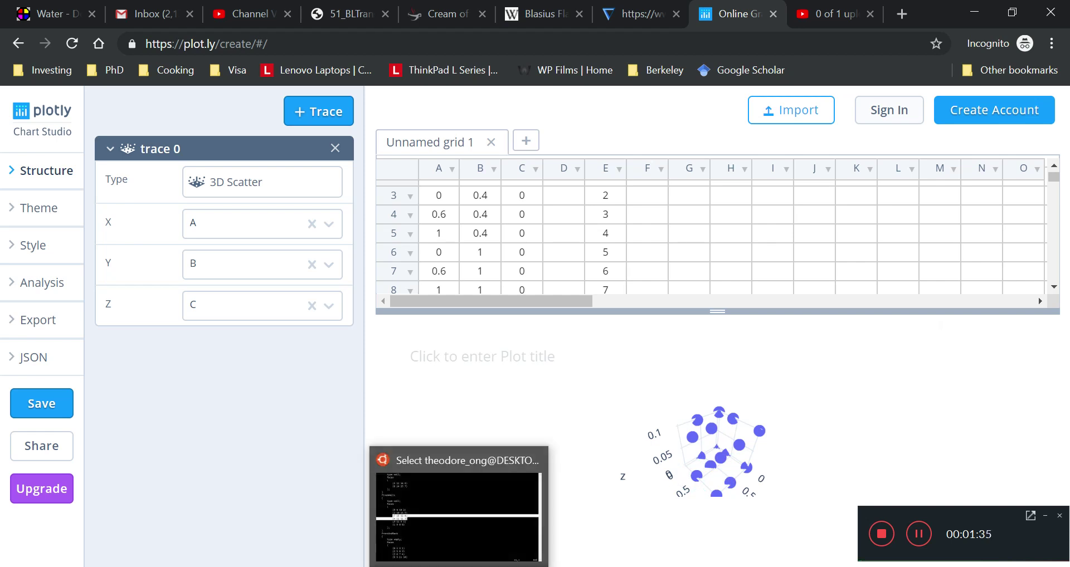
{"action": "left_click", "coordinate": [460, 547]}
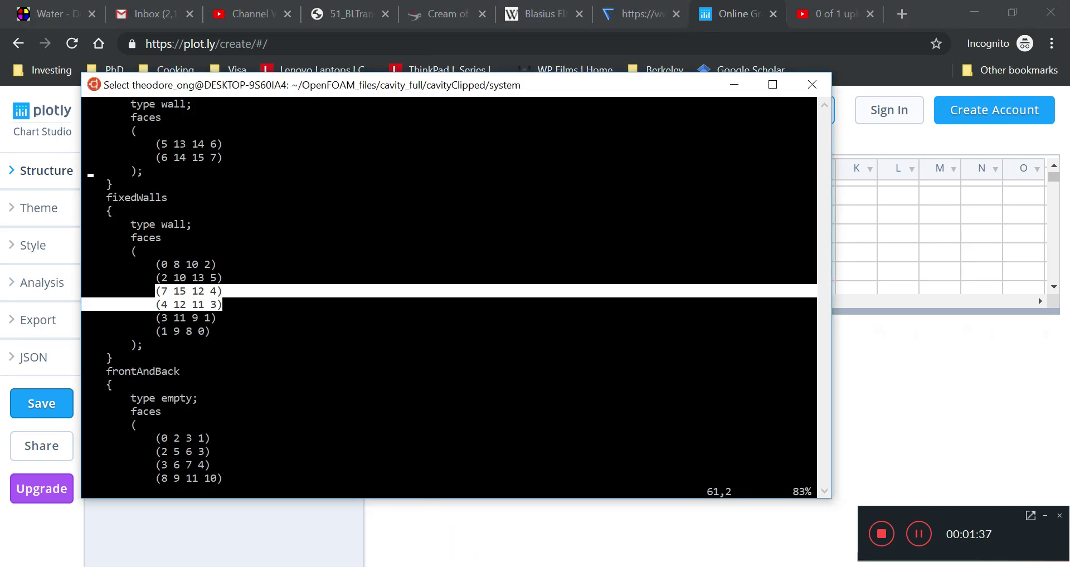
{"action": "mouse_move", "coordinate": [340, 564]}
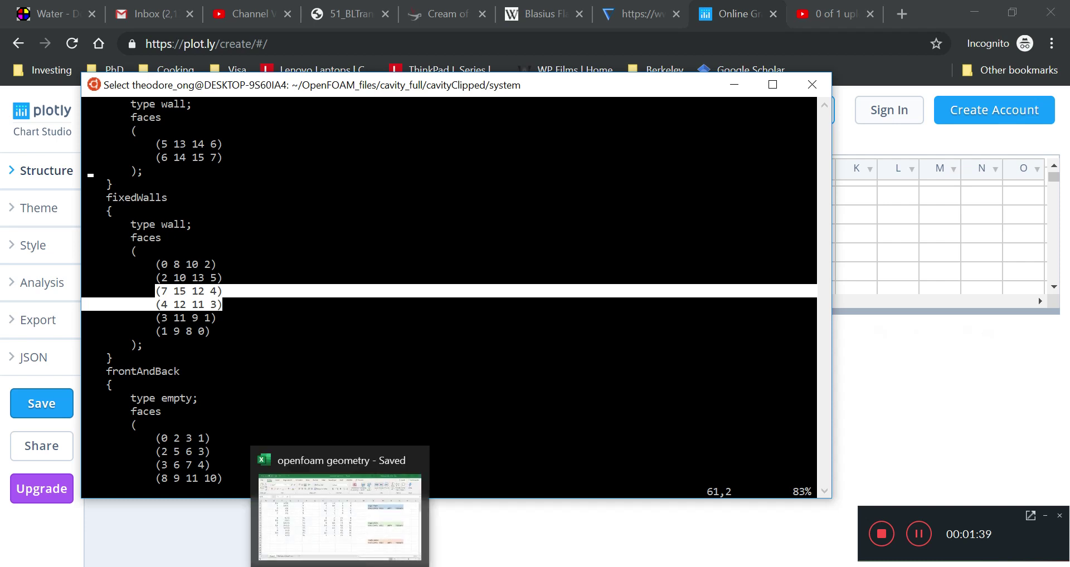
{"action": "mouse_move", "coordinate": [627, 564]}
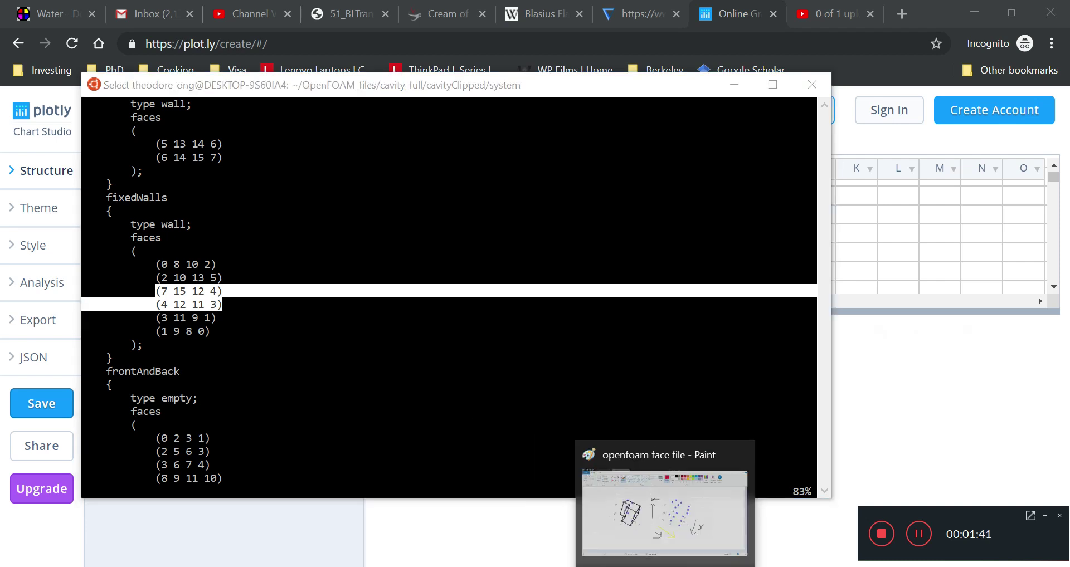
{"action": "left_click", "coordinate": [591, 502]}
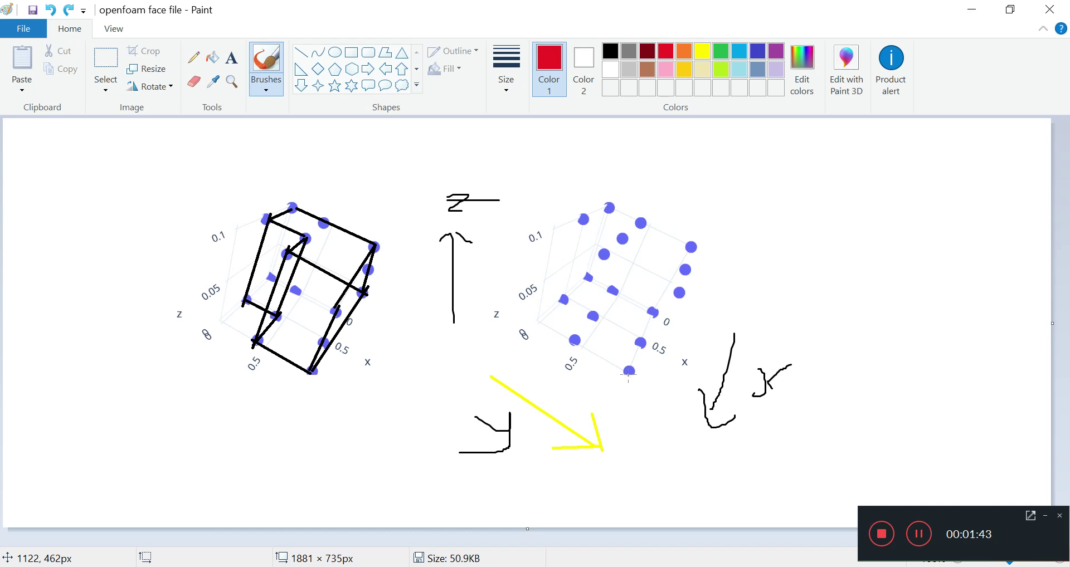
{"action": "mouse_move", "coordinate": [628, 370]}
{"action": "left_mouse_down"}
{"action": "mouse_move", "coordinate": [678, 288]}
{"action": "mouse_move", "coordinate": [630, 282]}
{"action": "mouse_move", "coordinate": [600, 252]}
{"action": "mouse_move", "coordinate": [570, 340]}
{"action": "mouse_move", "coordinate": [560, 320]}
{"action": "mouse_move", "coordinate": [588, 344]}
{"action": "left_mouse_up"}
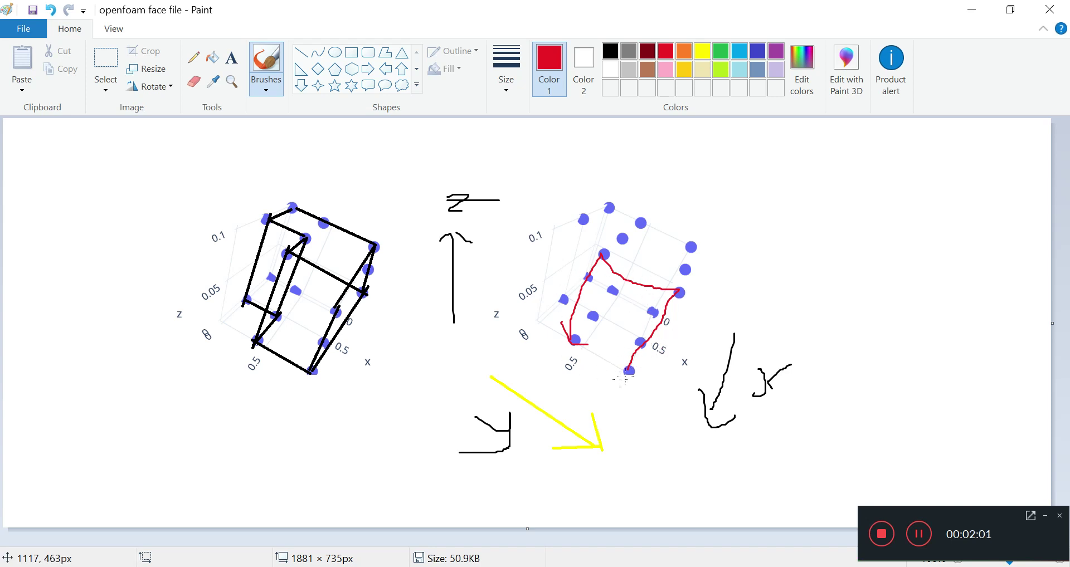
Select the right diagram with its axis arrows, about 803 × 547 px, and copy it
{"action": "left_click", "coordinate": [106, 61]}
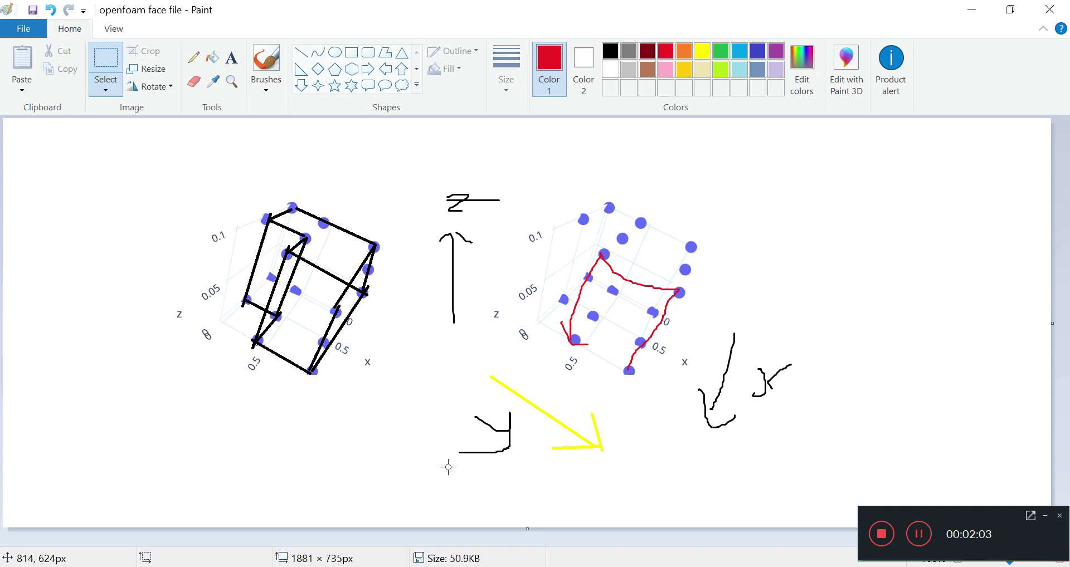
{"action": "left_click_drag", "start_coordinate": [416, 469], "coordinate": [864, 166]}
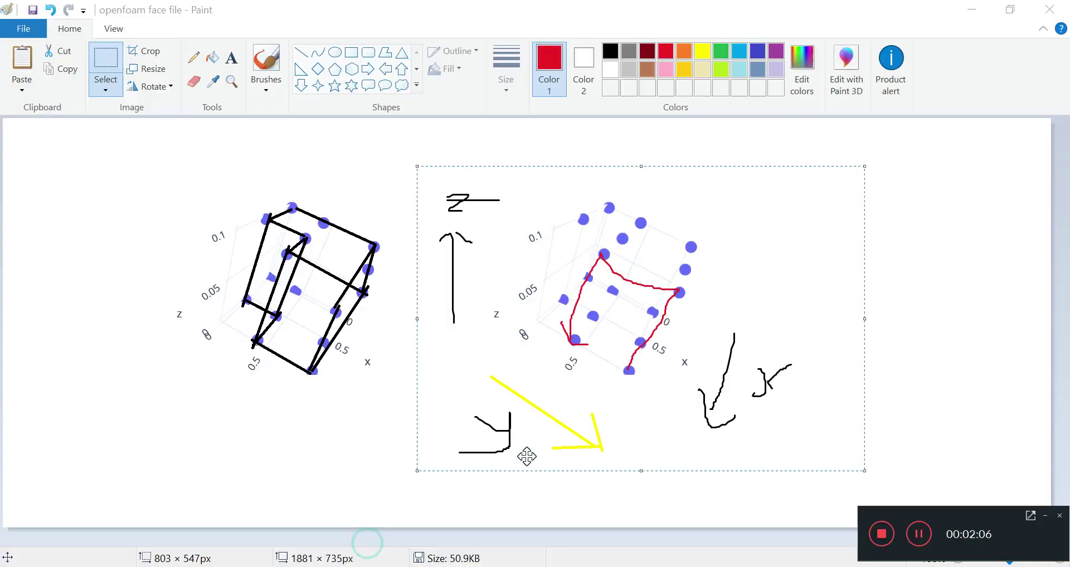
Switch to the OpenFoam icoFoam potentialfoam videos Word document, add the caption "Tenth face:", paste the copied diagram below it, and save
{"action": "mouse_move", "coordinate": [383, 540]}
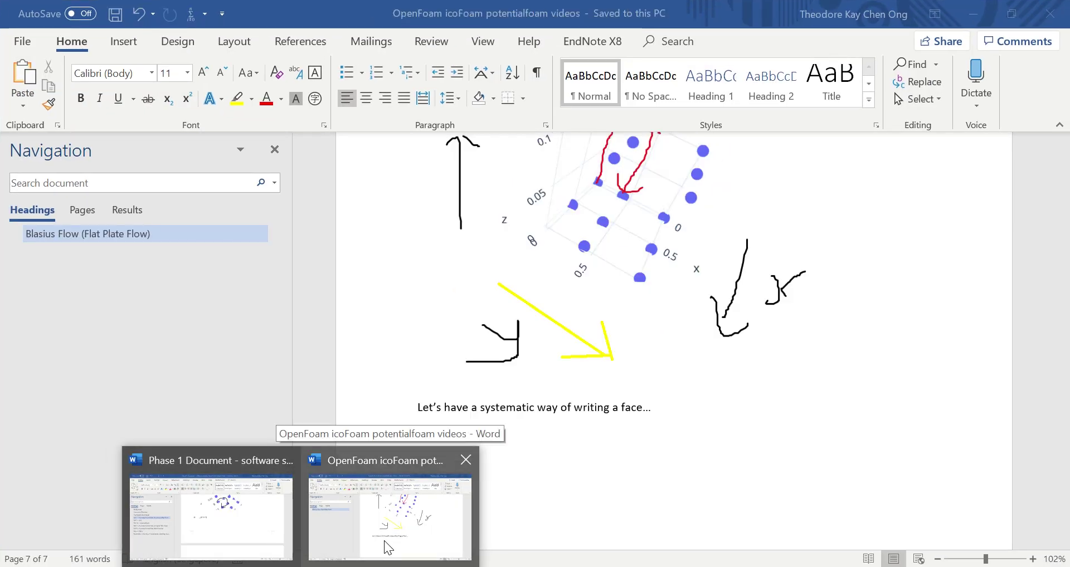
{"action": "left_click", "coordinate": [384, 540]}
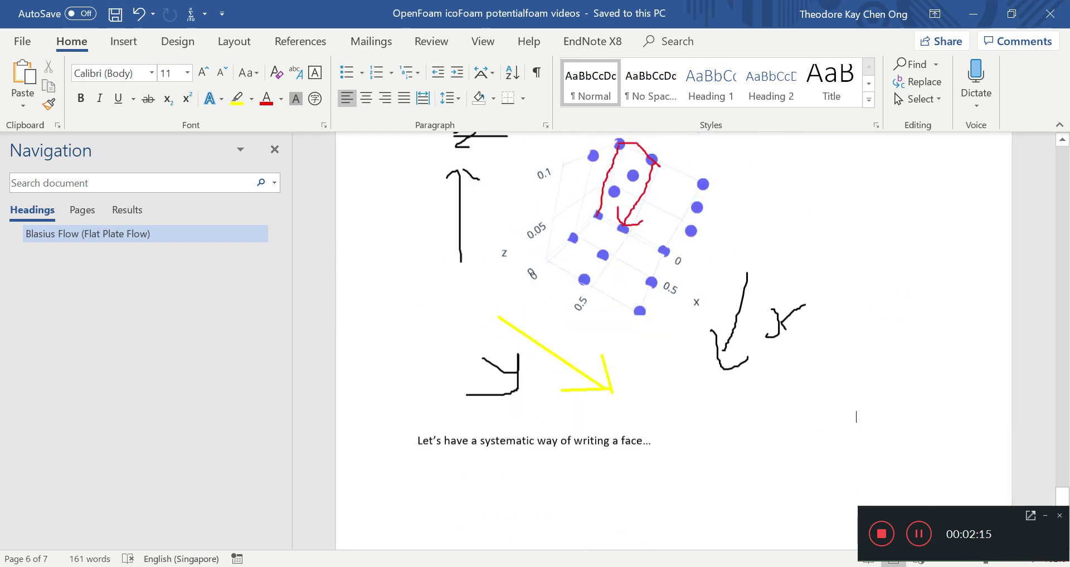
{"action": "key", "text": "Return"}
{"action": "type", "text": "tenth face:"}
{"action": "key", "text": "Return"}
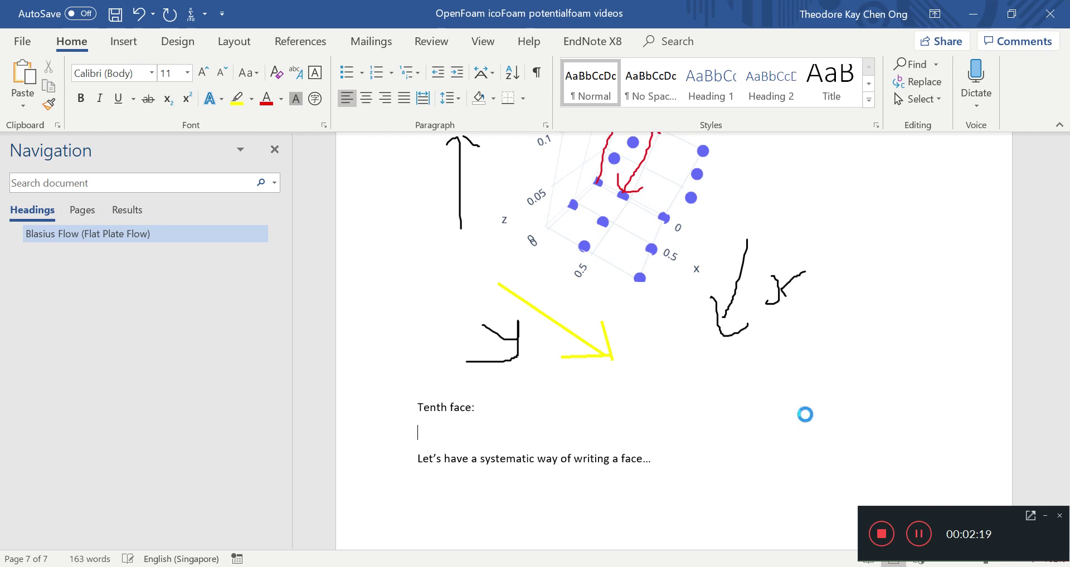
{"action": "key", "text": "ctrl+v"}
{"action": "key", "text": "ctrl+s"}
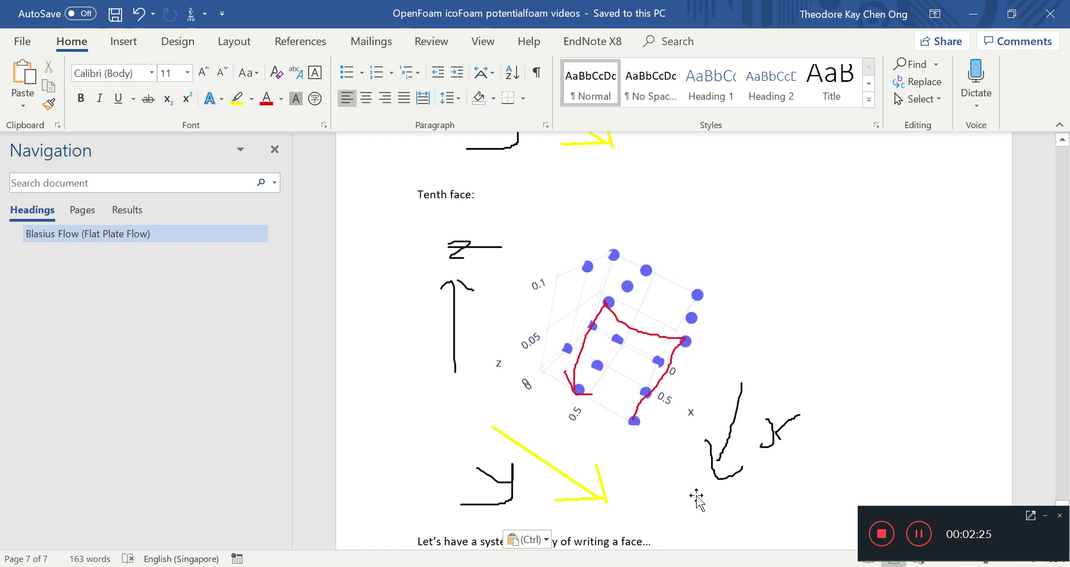
Examine the vertex order of the tenth face on the pasted diagram, relating its corners to the axis directions
{"action": "left_click", "coordinate": [634, 421]}
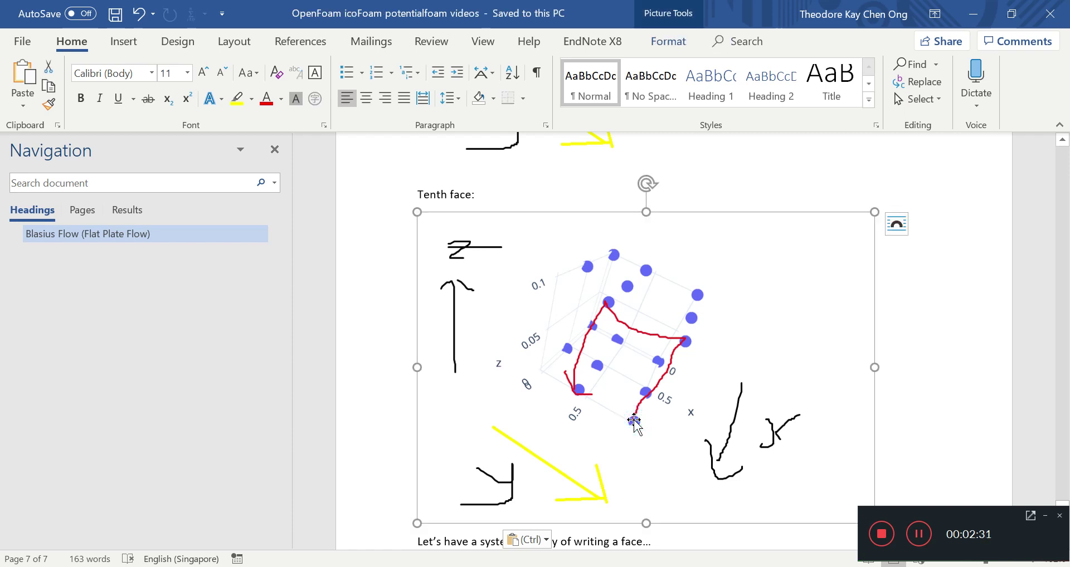
{"action": "left_click", "coordinate": [576, 390]}
{"action": "left_click", "coordinate": [634, 425]}
{"action": "left_click", "coordinate": [685, 341]}
{"action": "left_click", "coordinate": [607, 302]}
{"action": "left_click", "coordinate": [577, 388]}
{"action": "left_click", "coordinate": [747, 399]}
{"action": "left_click", "coordinate": [741, 393]}
{"action": "left_click", "coordinate": [711, 477]}
{"action": "left_click", "coordinate": [578, 394]}
{"action": "left_click", "coordinate": [629, 418]}
{"action": "left_click", "coordinate": [684, 345]}
Switch to Paint and check the tenth face's four corners on the right diagram against the axis directions
{"action": "key", "text": "alt+Tab"}
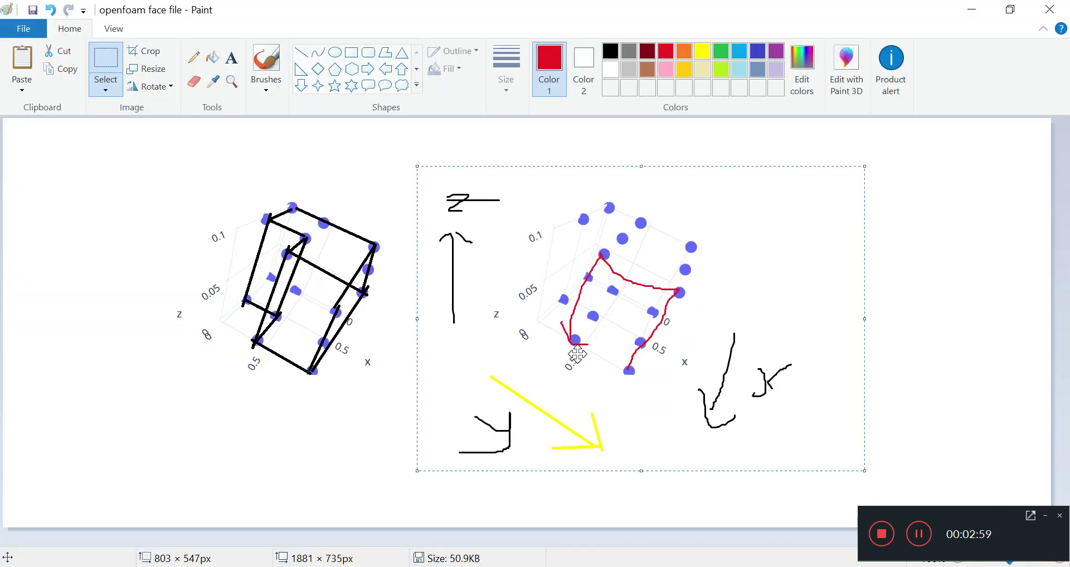
{"action": "left_click", "coordinate": [574, 337]}
{"action": "left_click", "coordinate": [629, 371]}
{"action": "left_click", "coordinate": [679, 292]}
{"action": "left_click", "coordinate": [603, 255]}
Switch to the openfoam geometry workbook, enter "small x plame" in N25 and "least y and z" in N26, and save
{"action": "key", "text": "alt+Tab"}
{"action": "scroll", "coordinate": [763, 390], "scroll_direction": "down", "scroll_amount": 3}
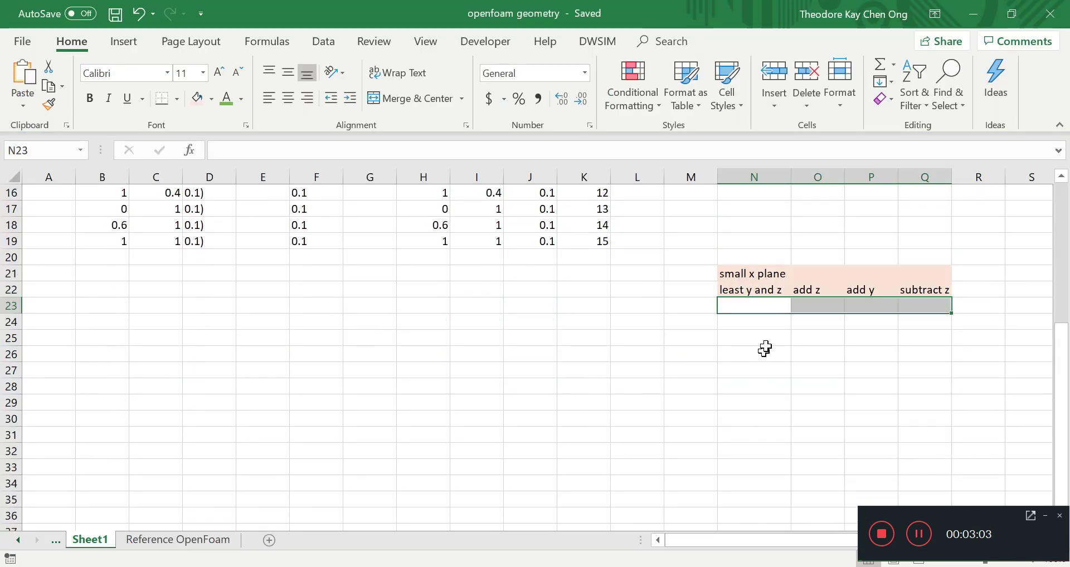
{"action": "left_click", "coordinate": [769, 339]}
{"action": "type", "text": "sm"}
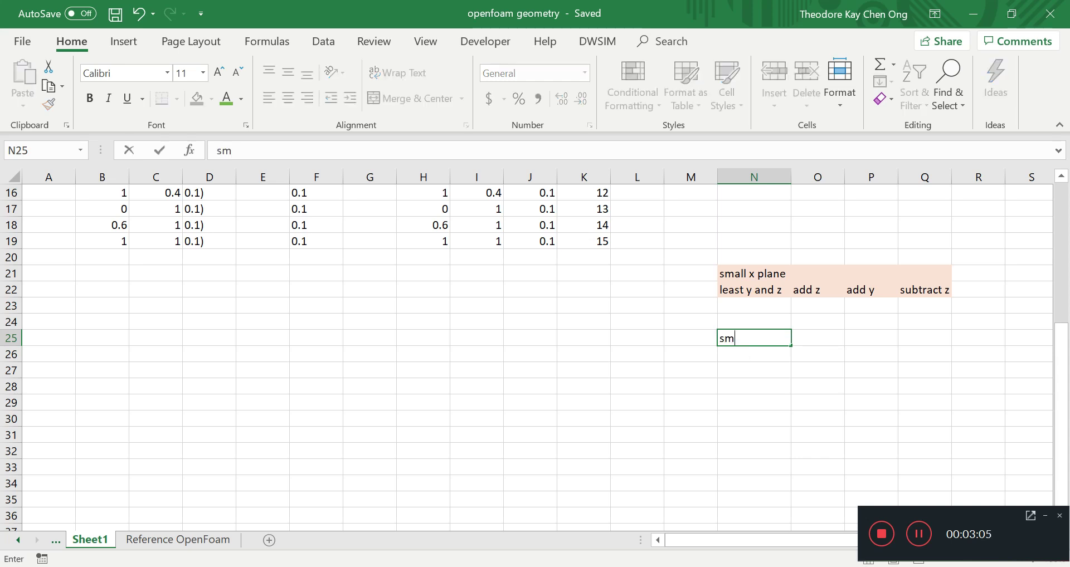
{"action": "type", "text": "all x plame"}
{"action": "key", "text": "Return"}
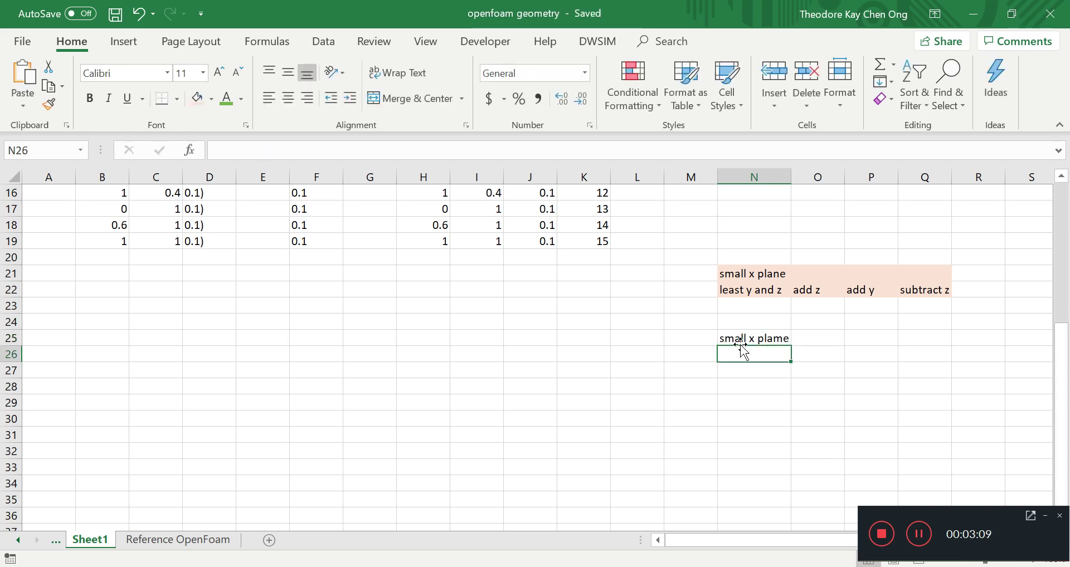
{"action": "type", "text": "leasy"}
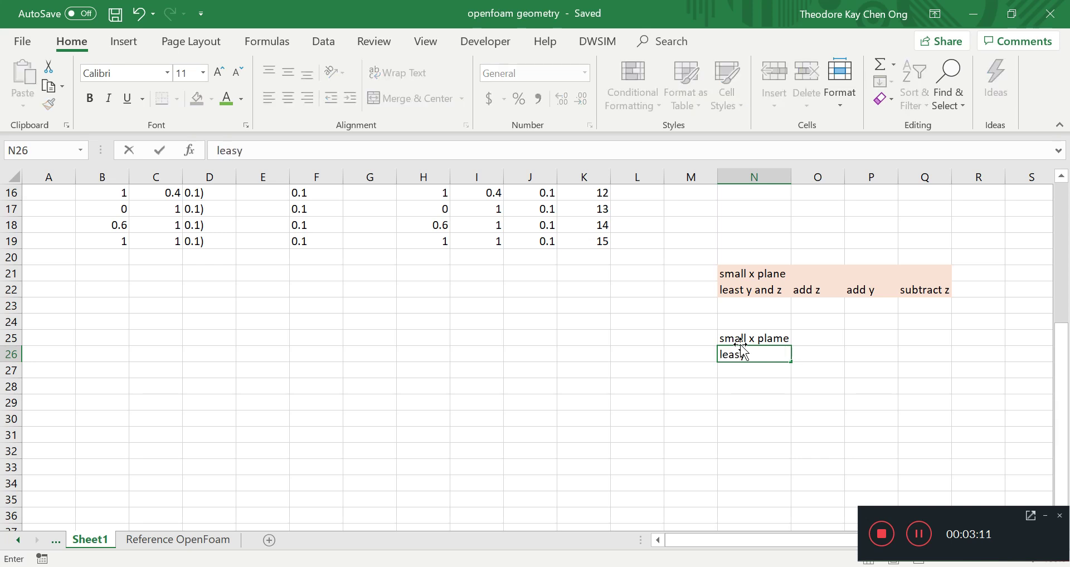
{"action": "key", "text": "BackSpace"}
{"action": "type", "text": "t y and z"}
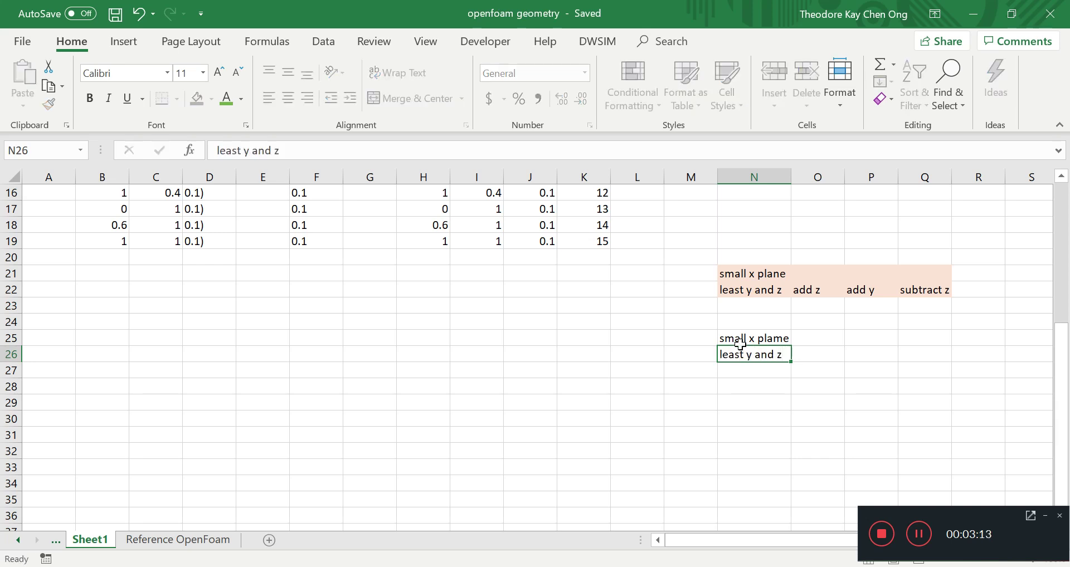
{"action": "key", "text": "Return"}
{"action": "key", "text": "ctrl+s"}
Recheck in Paint which axis direction the tenth face follows from its starting corner, and return to the workbook
{"action": "key", "text": "alt+Tab"}
{"action": "left_click", "coordinate": [566, 337]}
{"action": "left_click", "coordinate": [635, 383]}
{"action": "left_click", "coordinate": [696, 282]}
{"action": "key", "text": "alt+Tab"}
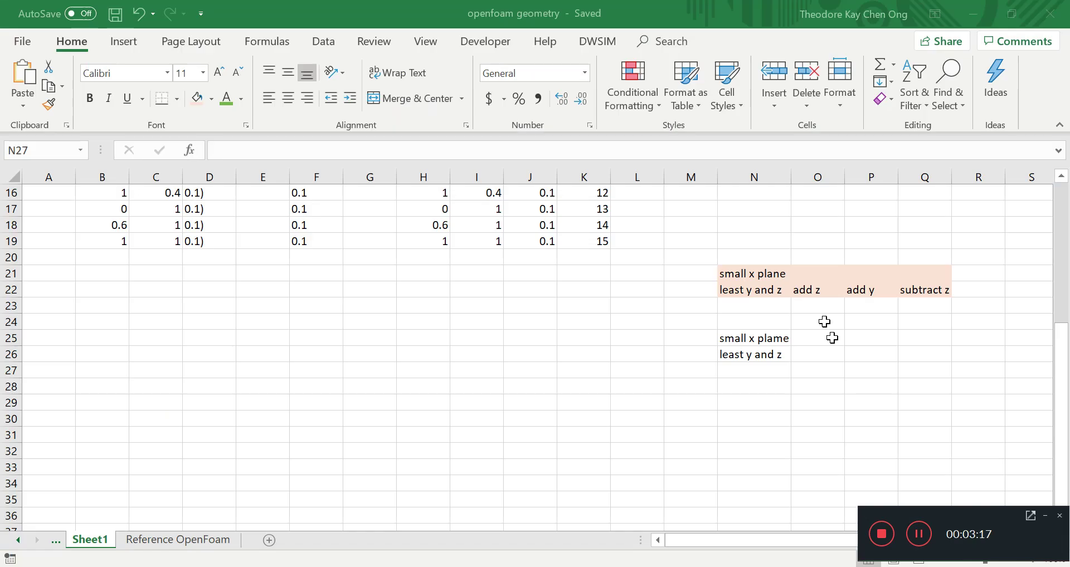
Enter "add y", "add z" and "subtract y" in O26:Q26 beside "least y and z", and save the workbook
{"action": "left_click", "coordinate": [826, 358]}
{"action": "type", "text": "add y"}
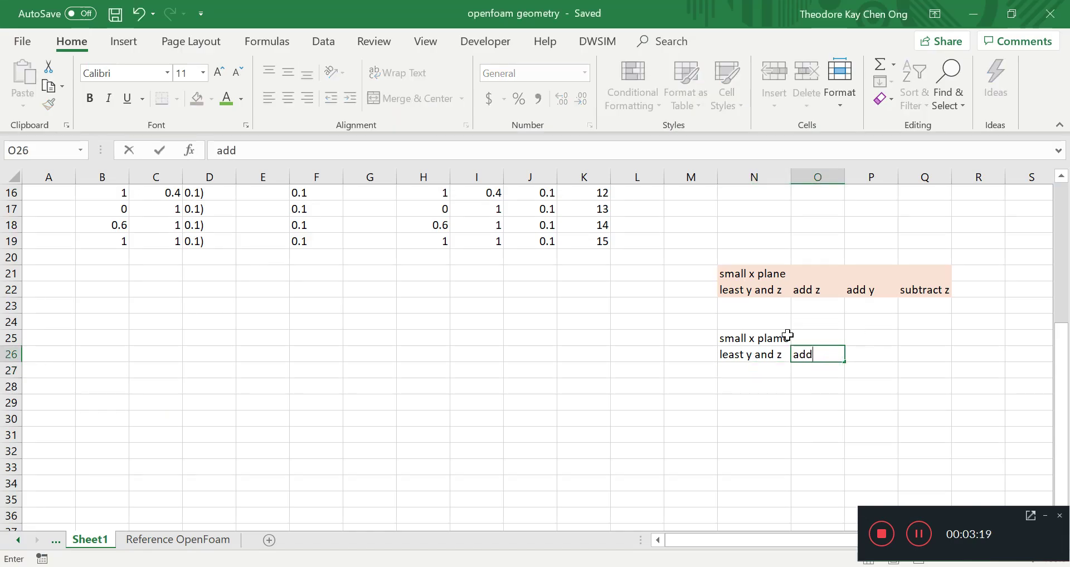
{"action": "key", "text": "Tab"}
{"action": "type", "text": "a"}
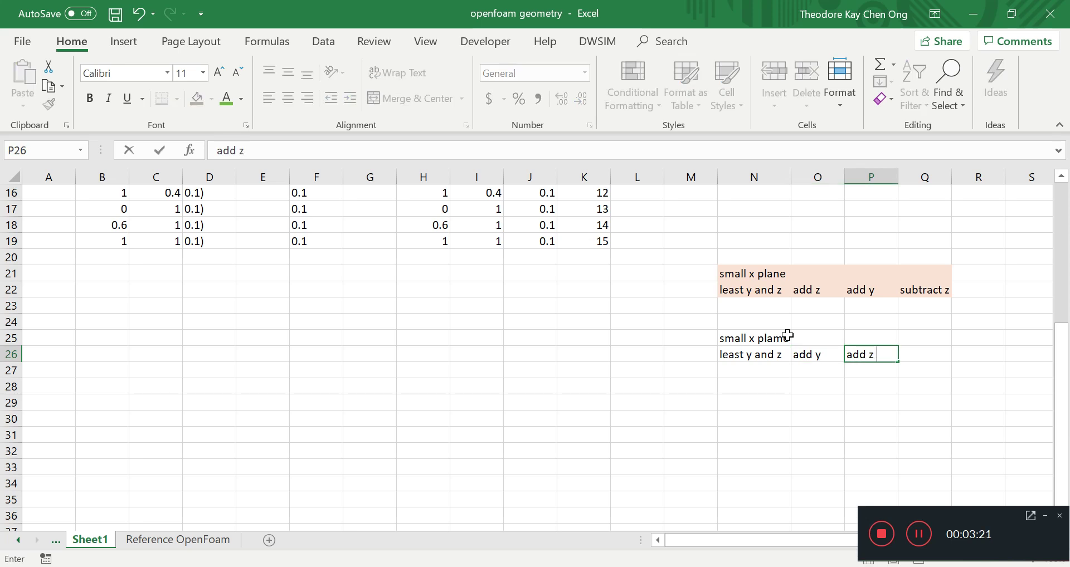
{"action": "key", "text": "Tab"}
{"action": "type", "text": "sub"}
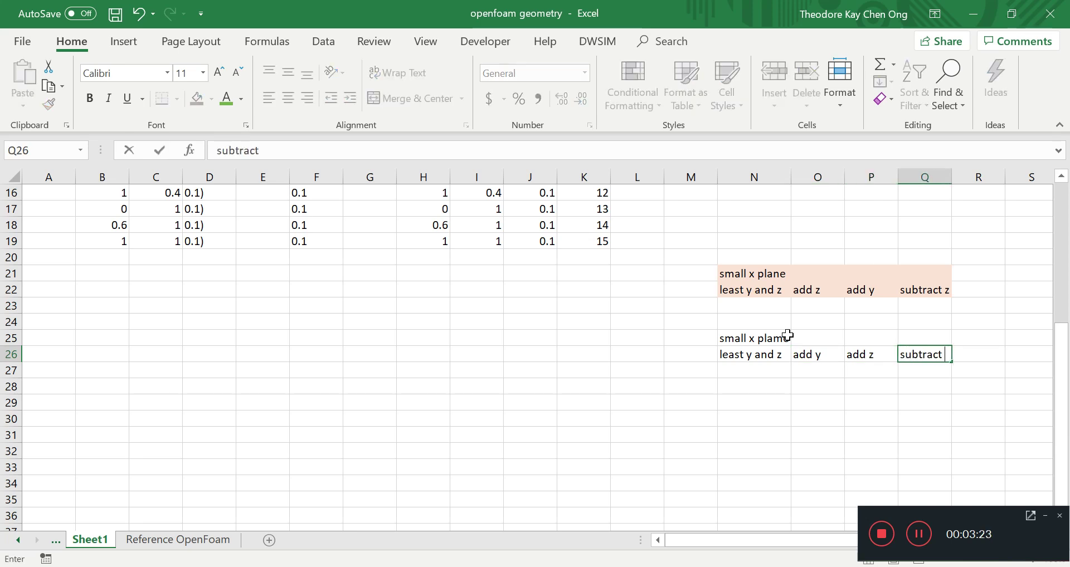
{"action": "key", "text": "ctrl+s"}
{"action": "key", "text": "Return"}
{"action": "key", "text": "ctrl+s"}
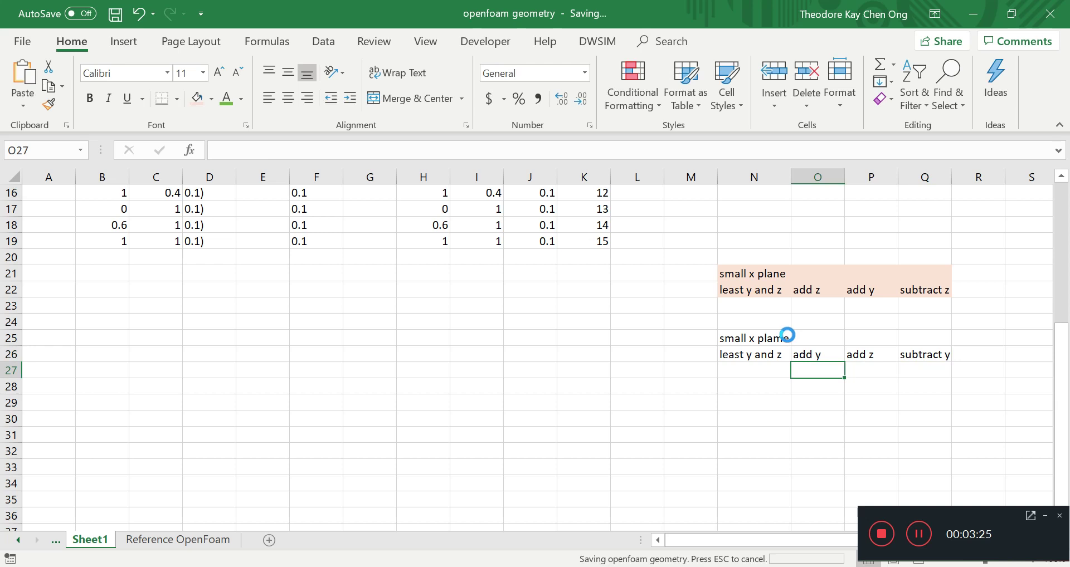
Fill N25:Q26 with a darker orange than the small x plane block above, keeping the text black
{"action": "left_click_drag", "start_coordinate": [759, 338], "coordinate": [928, 354]}
{"action": "left_click", "coordinate": [220, 95]}
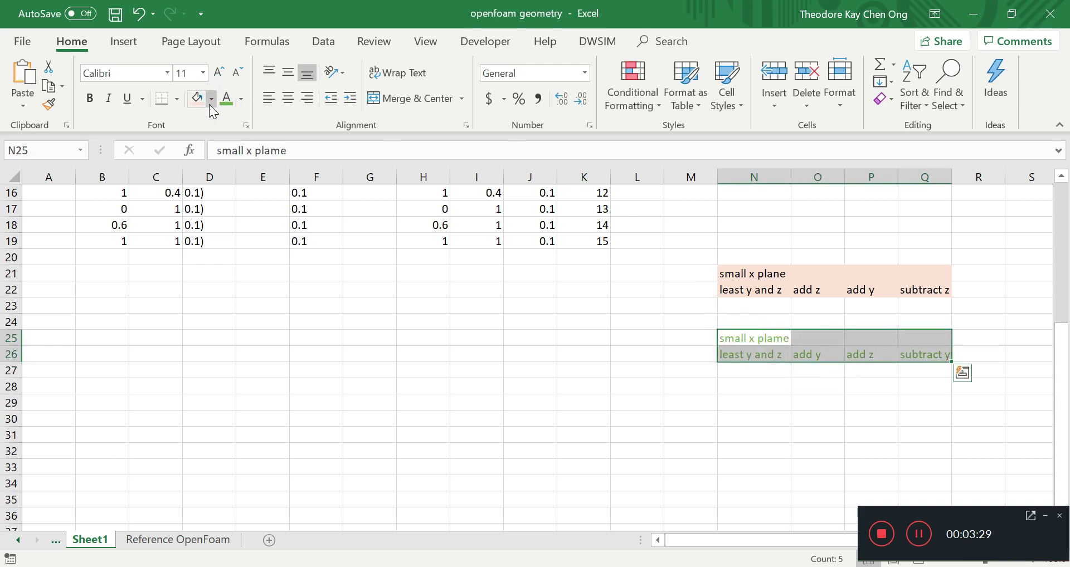
{"action": "left_click", "coordinate": [211, 100]}
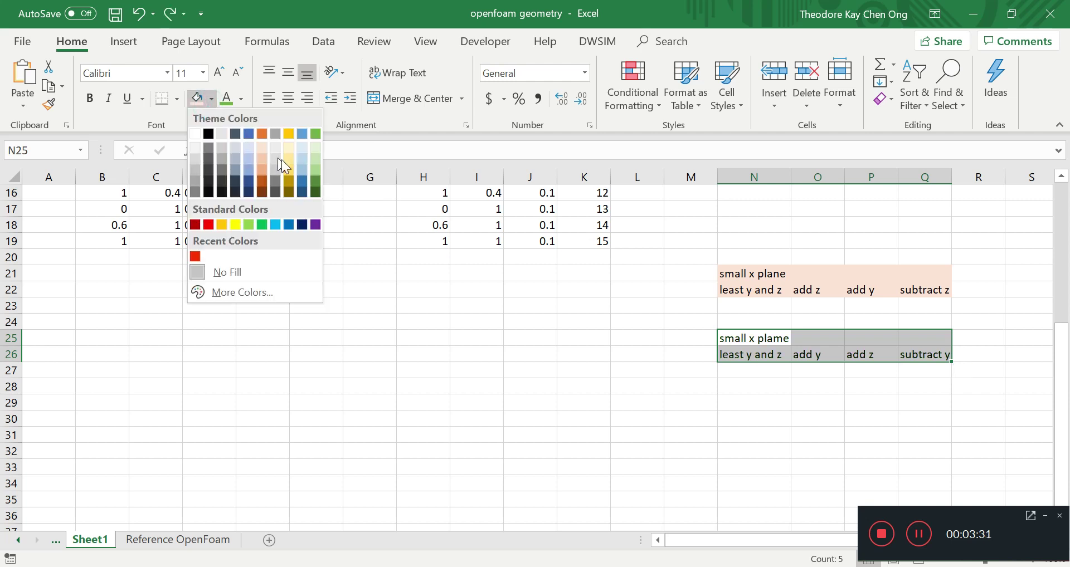
{"action": "left_click", "coordinate": [263, 166]}
{"action": "left_click", "coordinate": [605, 365]}
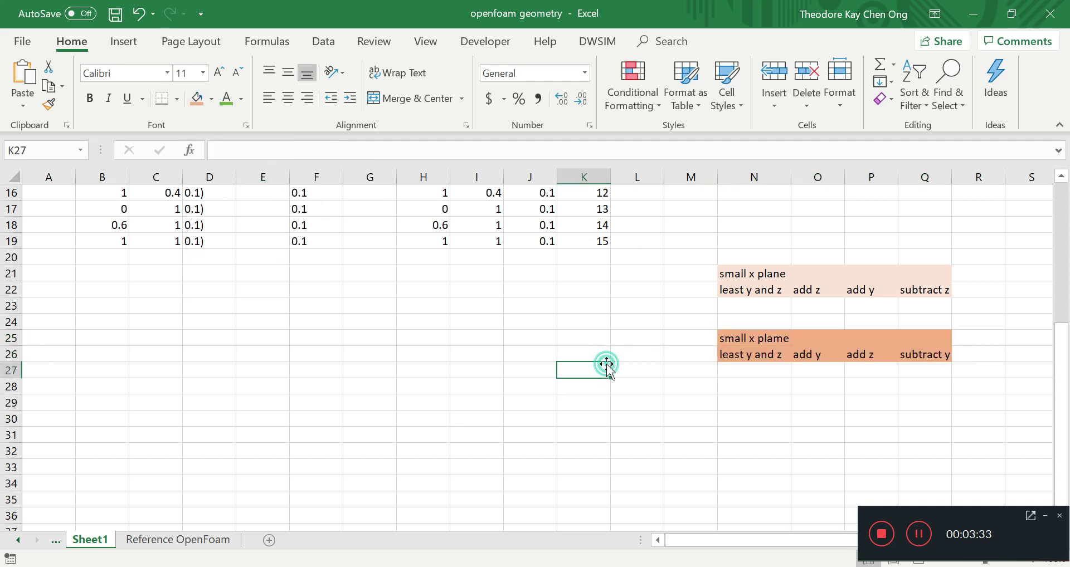
Examine the small z plane vertex order in N4:Q4, comparing its add y and subtract y entries
{"action": "scroll", "coordinate": [571, 417], "scroll_direction": "up", "scroll_amount": 5}
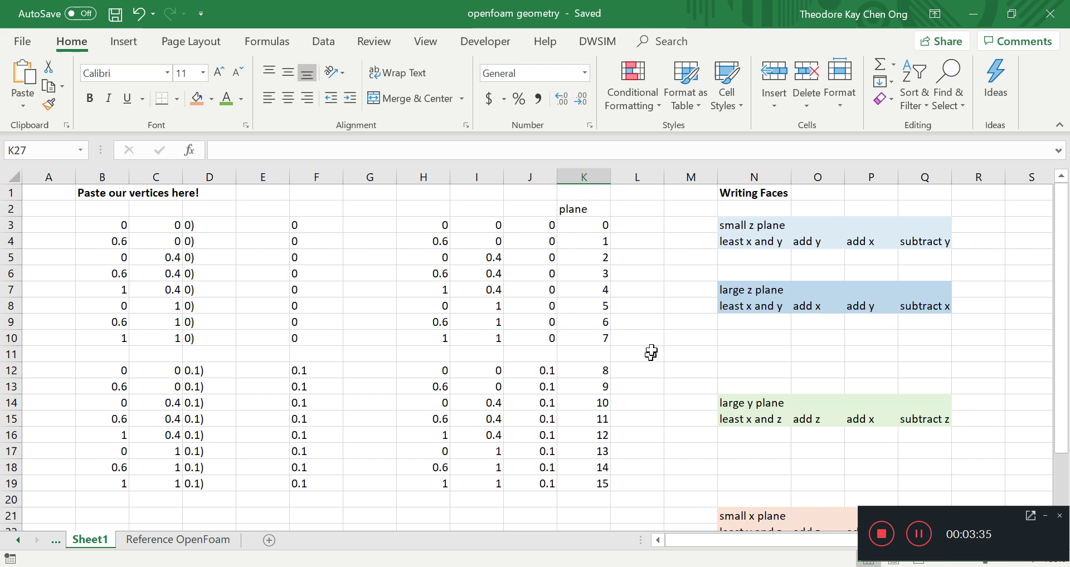
{"action": "mouse_move", "coordinate": [771, 227]}
{"action": "left_mouse_down"}
{"action": "mouse_move", "coordinate": [760, 248]}
{"action": "mouse_move", "coordinate": [776, 241]}
{"action": "left_mouse_up"}
{"action": "left_click", "coordinate": [780, 245]}
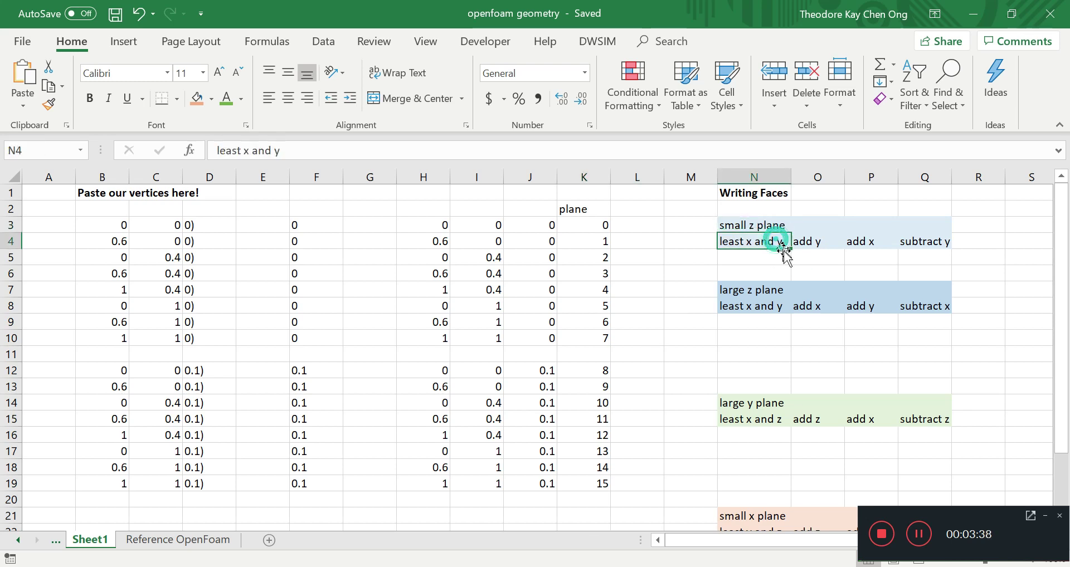
{"action": "left_click", "coordinate": [827, 242]}
{"action": "left_click", "coordinate": [881, 242]}
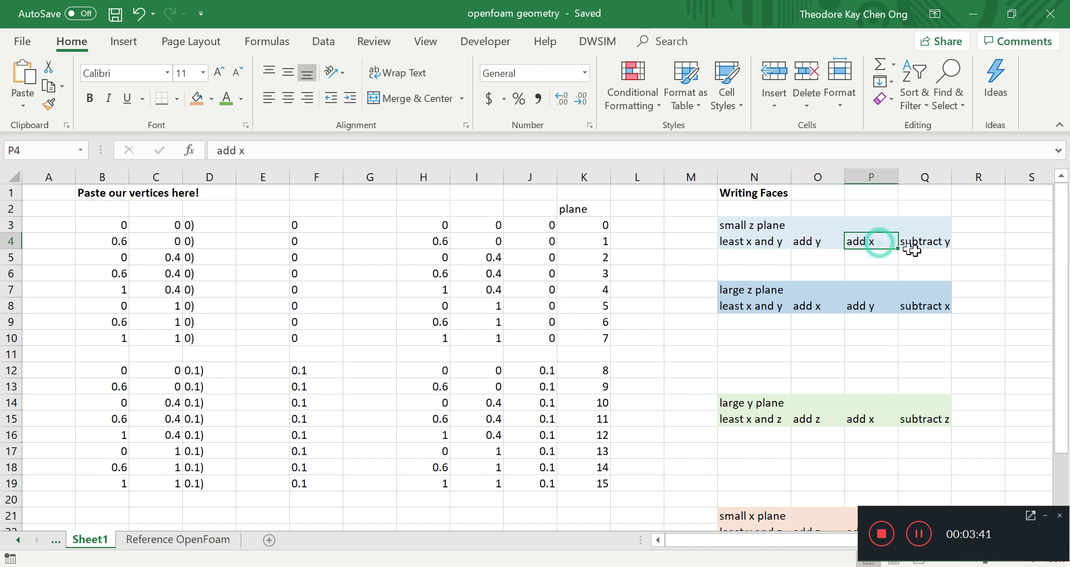
{"action": "left_click", "coordinate": [925, 253]}
{"action": "left_click", "coordinate": [927, 241]}
{"action": "left_click", "coordinate": [815, 244]}
{"action": "left_click", "coordinate": [906, 244]}
{"action": "left_click", "coordinate": [817, 242]}
{"action": "left_click", "coordinate": [921, 242]}
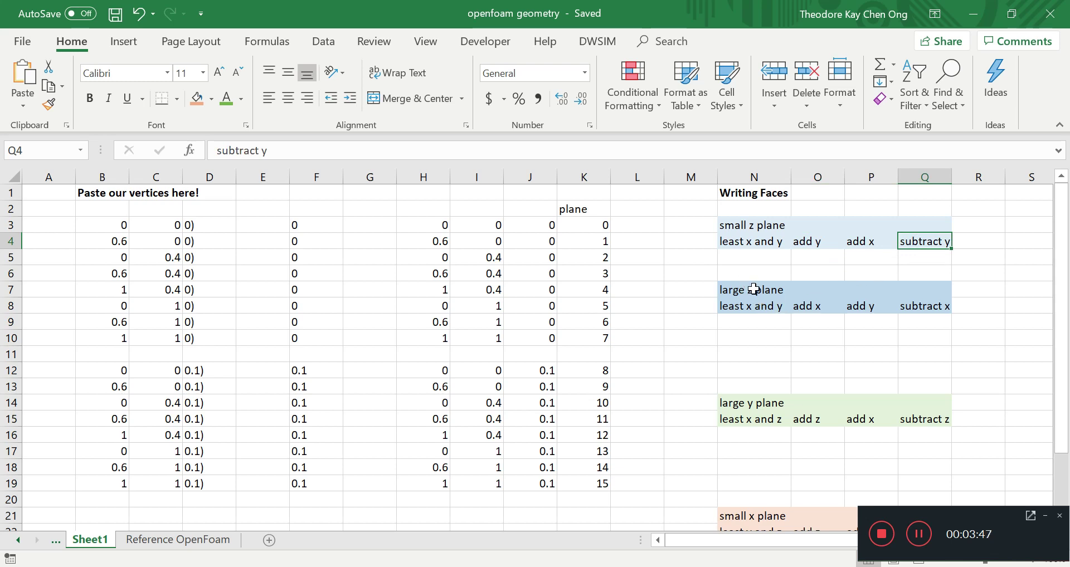
Review the large z plane block in N7:Q8, following its vertex order entry by entry
{"action": "left_click_drag", "start_coordinate": [758, 290], "coordinate": [943, 306]}
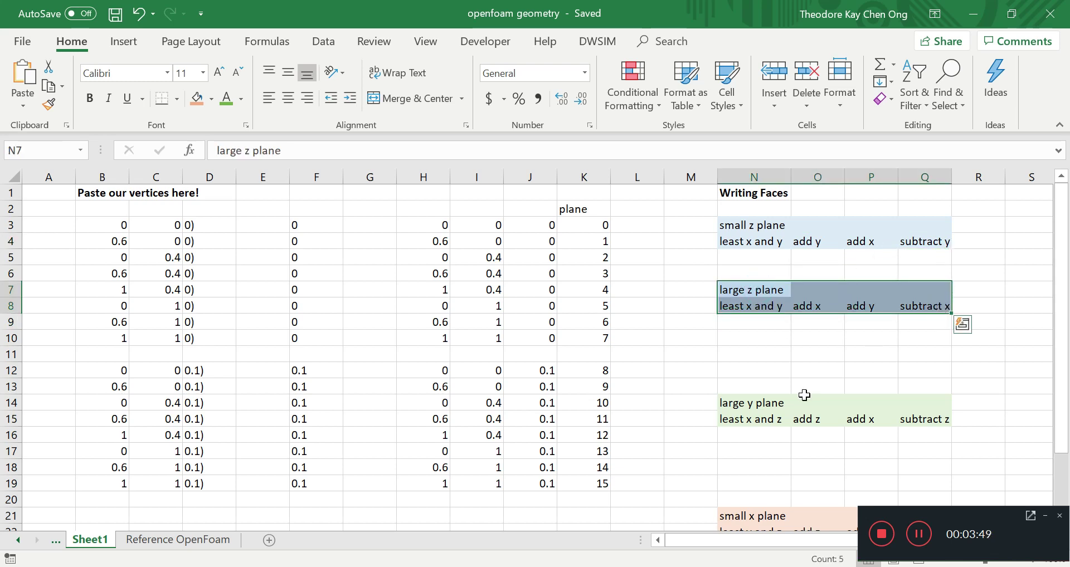
{"action": "left_click", "coordinate": [795, 344]}
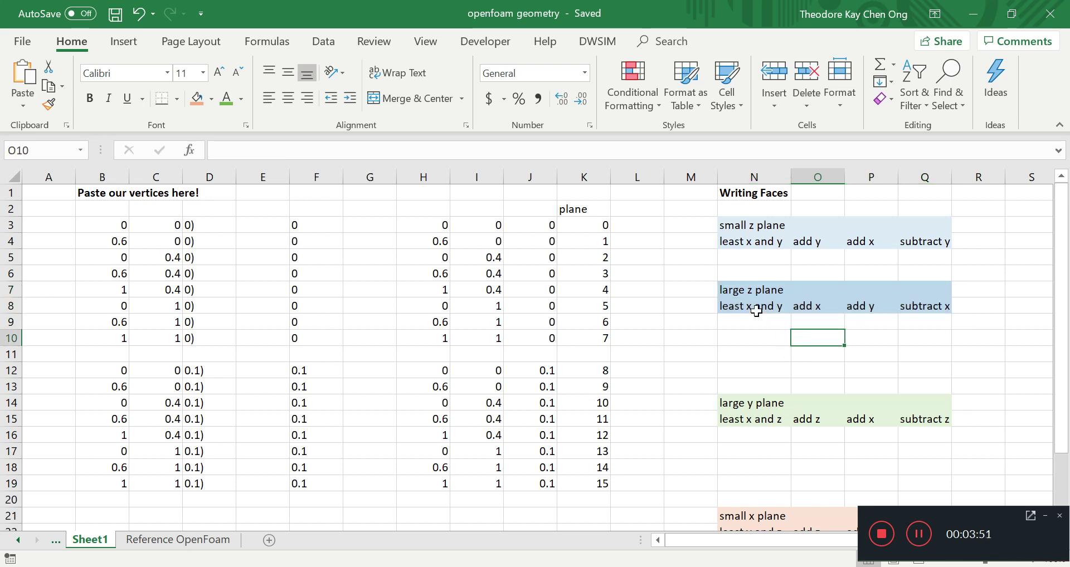
{"action": "left_click", "coordinate": [766, 301]}
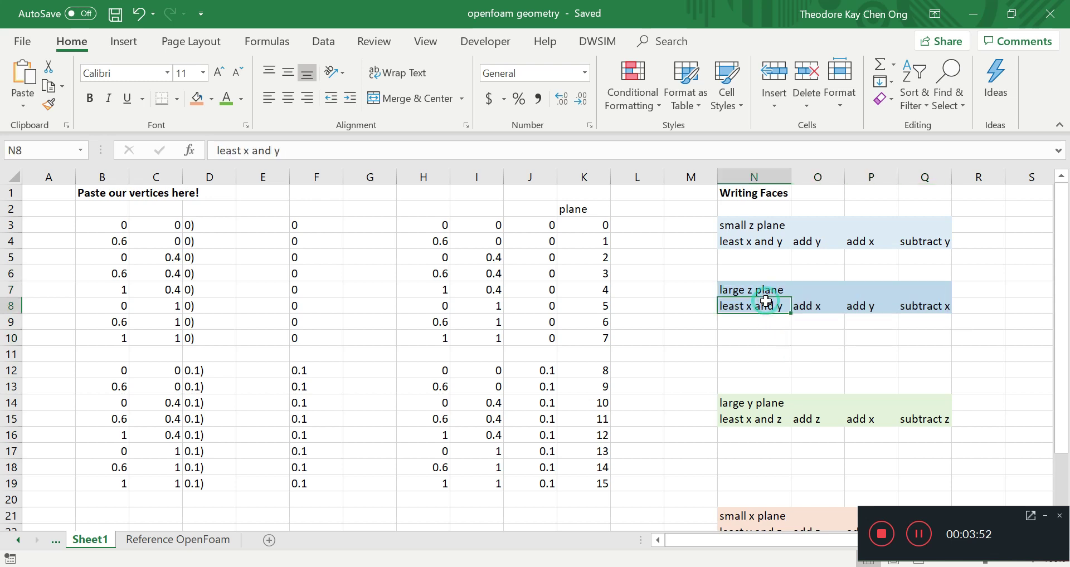
{"action": "left_click", "coordinate": [817, 306]}
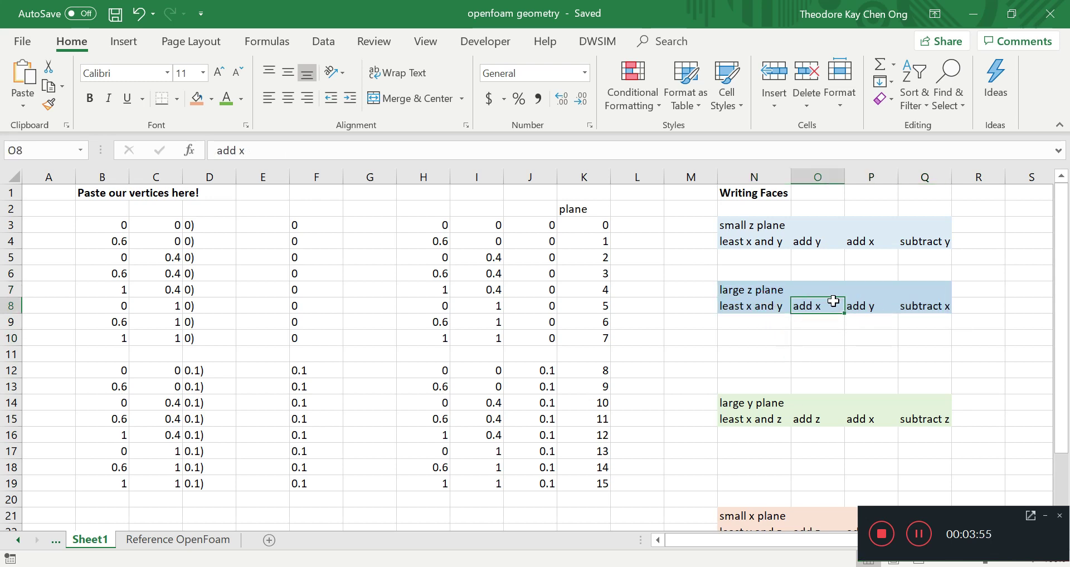
{"action": "left_click", "coordinate": [864, 301]}
{"action": "left_click", "coordinate": [917, 301]}
Examine the small x plane vertex order in N22:Q22 and compare its second entry with the one in O26
{"action": "scroll", "coordinate": [858, 340], "scroll_direction": "down", "scroll_amount": 3}
{"action": "left_click_drag", "start_coordinate": [766, 356], "coordinate": [808, 371]}
{"action": "left_click", "coordinate": [756, 386]}
{"action": "left_click", "coordinate": [756, 371]}
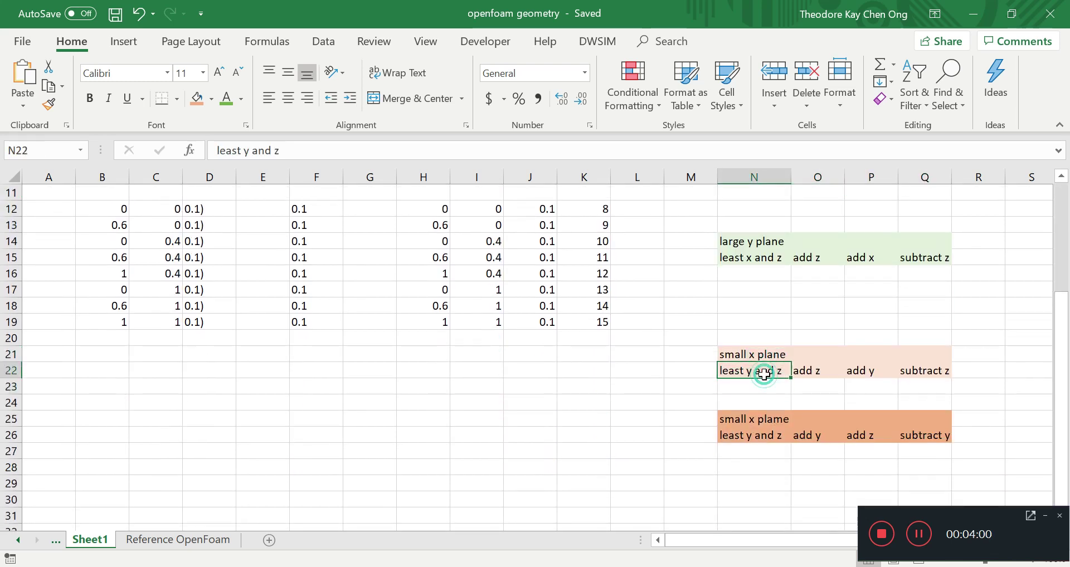
{"action": "left_click", "coordinate": [822, 368]}
{"action": "left_click", "coordinate": [861, 370]}
{"action": "left_click", "coordinate": [914, 371]}
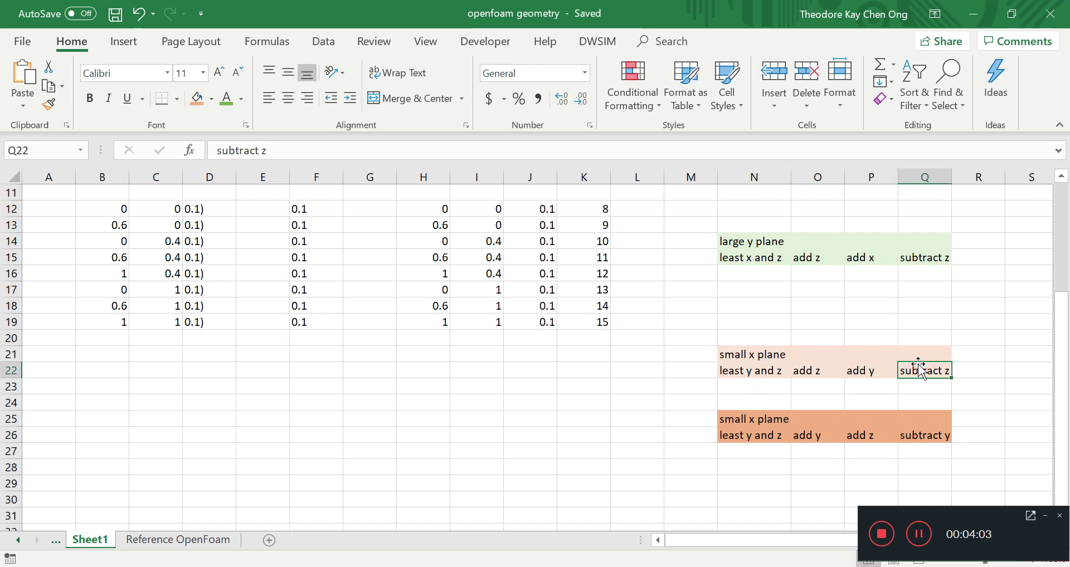
{"action": "left_click_drag", "start_coordinate": [808, 370], "coordinate": [827, 437]}
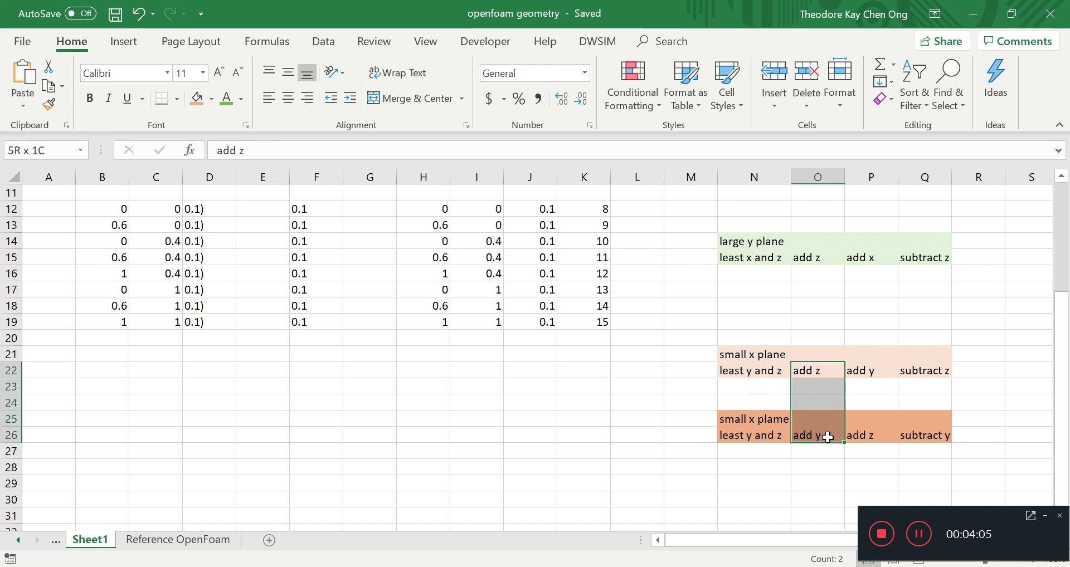
Change "small" to "large" in the N25 label so it reads "large x plame", and save the workbook
{"action": "left_click", "coordinate": [731, 415]}
{"action": "double_click", "coordinate": [741, 419]}
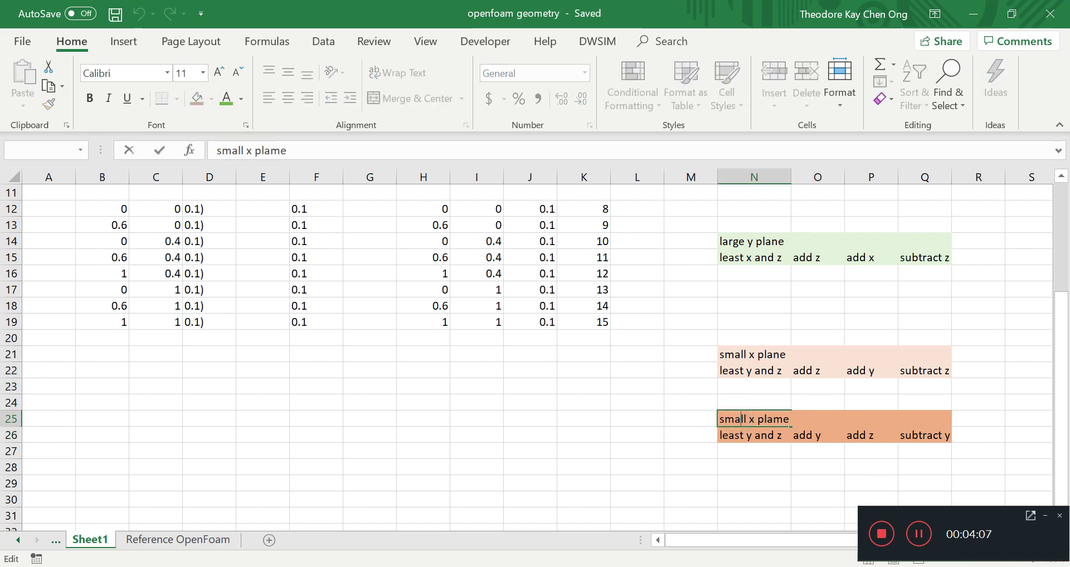
{"action": "type", "text": "large"}
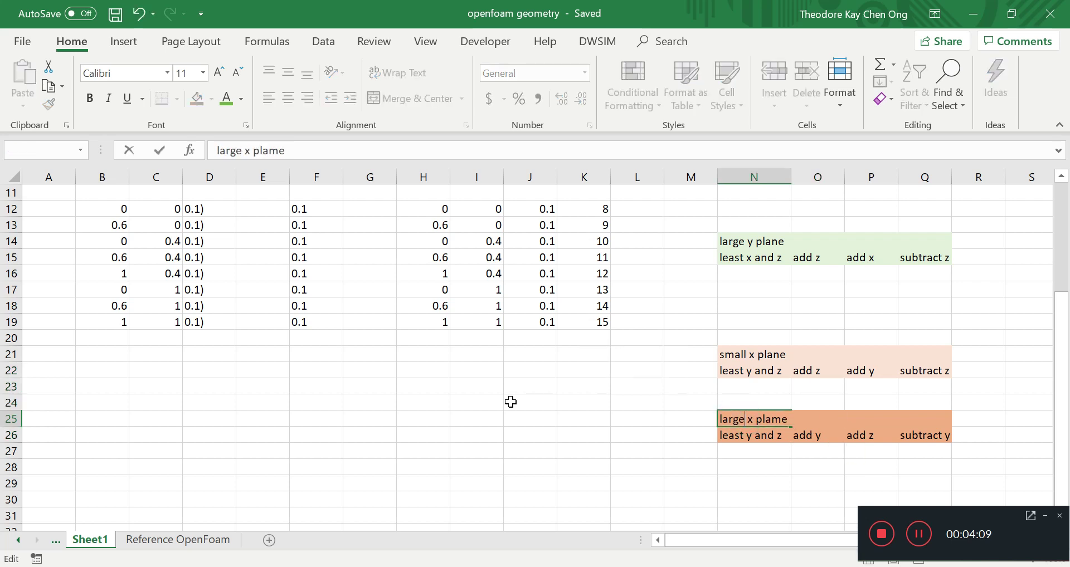
{"action": "key", "text": "Return"}
{"action": "key", "text": "ctrl+s"}
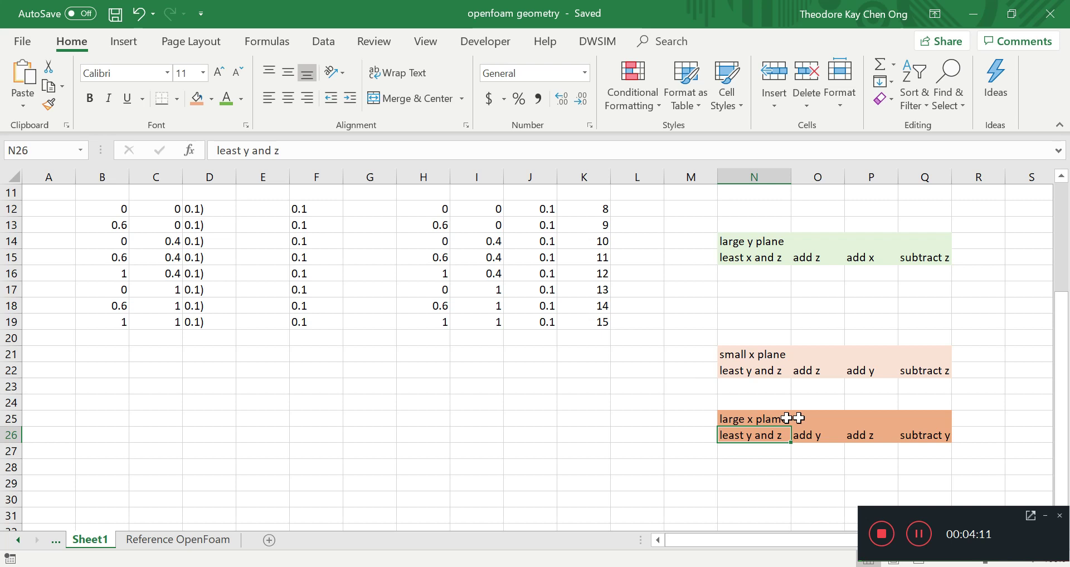
Compare the second entries of the two x plane blocks and review the large x plane order in O26:Q26
{"action": "left_click_drag", "start_coordinate": [805, 370], "coordinate": [823, 437]}
{"action": "left_click", "coordinate": [808, 481]}
{"action": "left_click", "coordinate": [829, 436]}
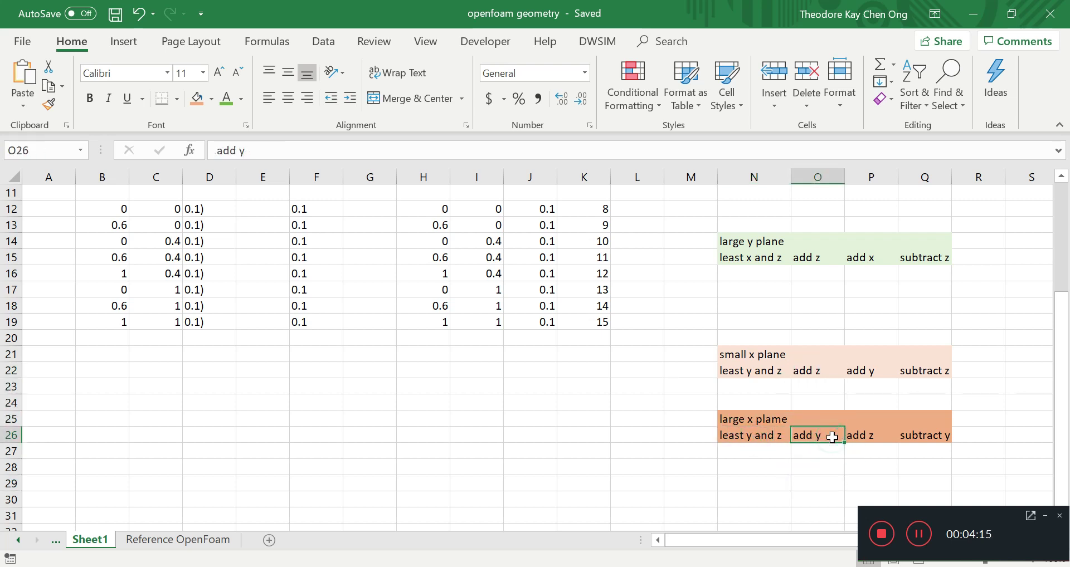
{"action": "left_click", "coordinate": [876, 433]}
{"action": "left_click", "coordinate": [937, 435]}
{"action": "left_click", "coordinate": [1015, 367]}
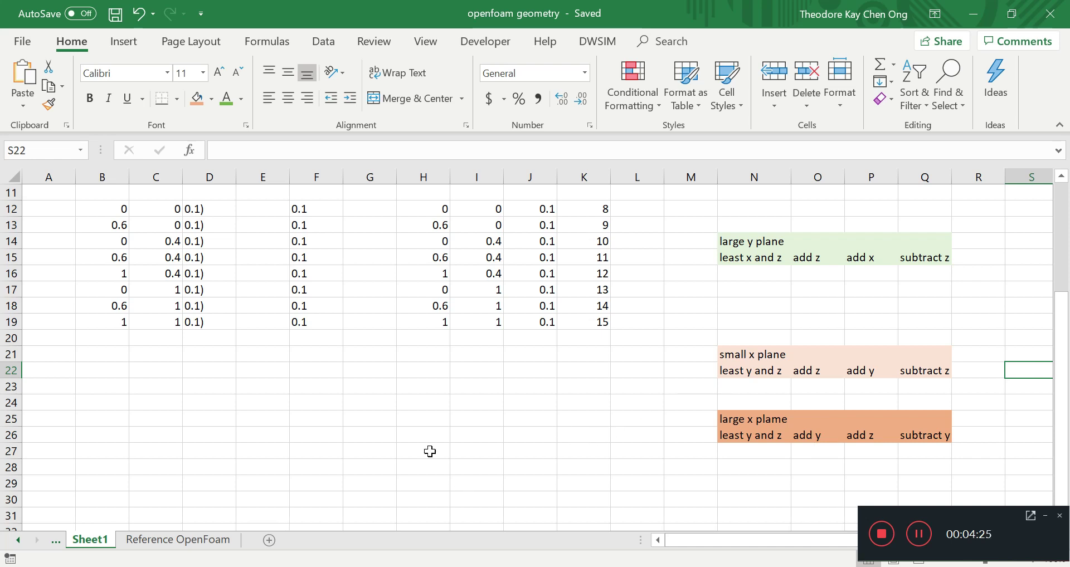
Move the large y plane block from N14:Q15 to N16:Q17 and fill it with a darker shade of green
{"action": "scroll", "coordinate": [565, 419], "scroll_direction": "up", "scroll_amount": 2}
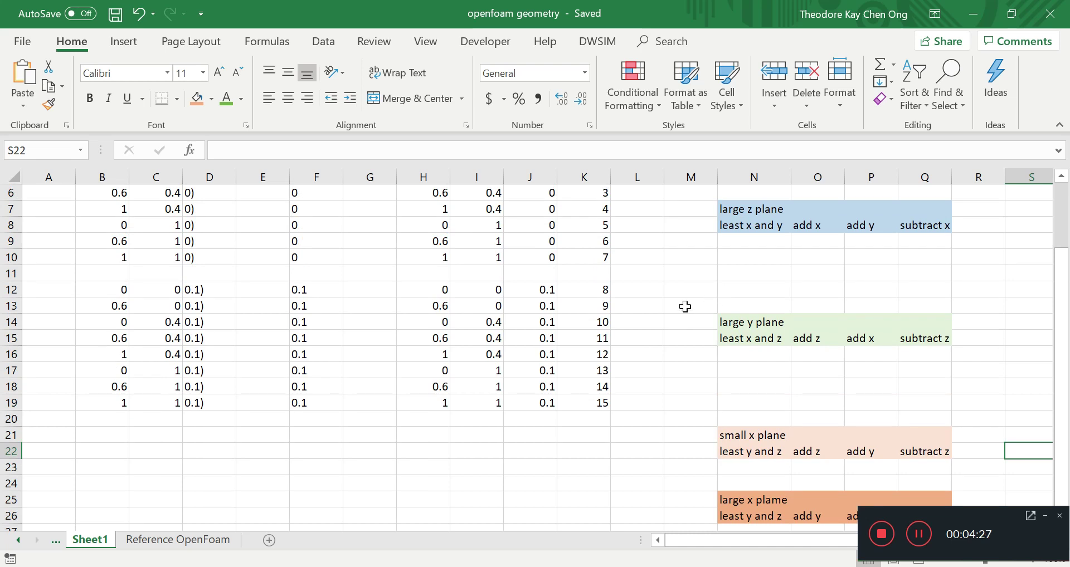
{"action": "left_click", "coordinate": [776, 260]}
{"action": "left_click", "coordinate": [778, 275]}
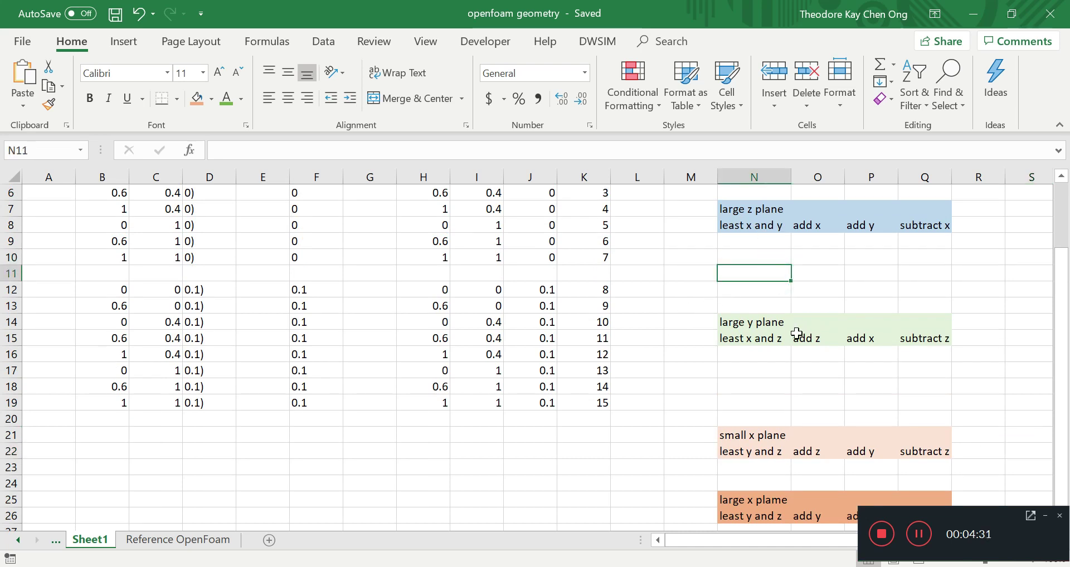
{"action": "left_click_drag", "start_coordinate": [783, 337], "coordinate": [934, 317]}
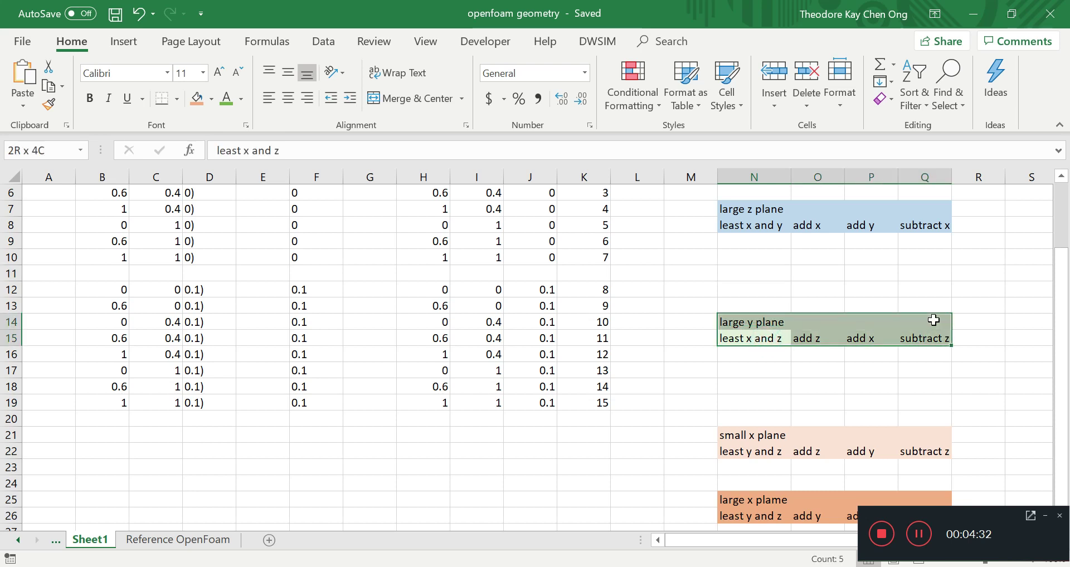
{"action": "key", "text": "ctrl+c"}
{"action": "left_click", "coordinate": [764, 354]}
{"action": "key", "text": "ctrl+v"}
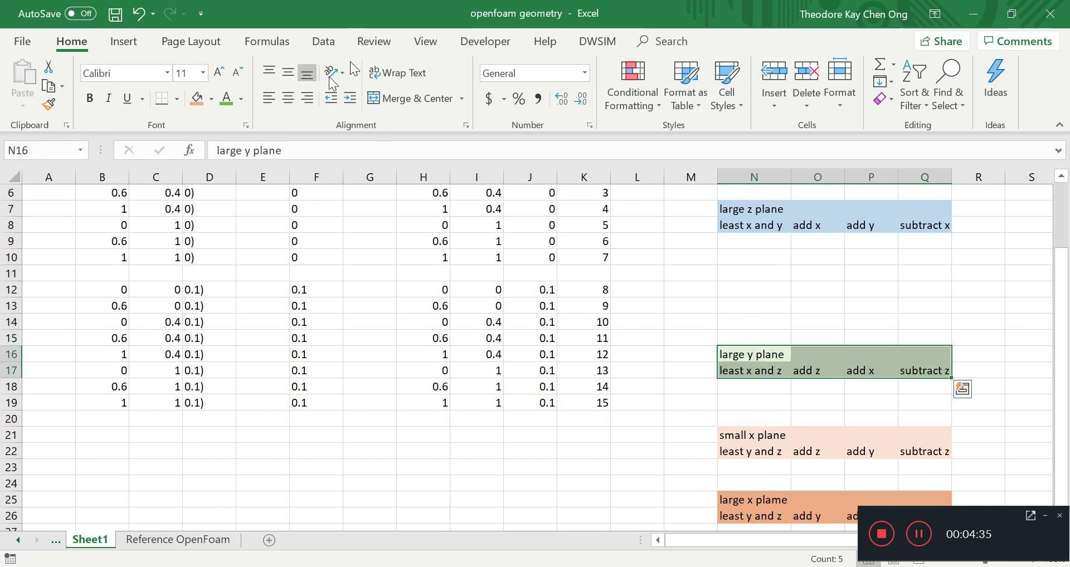
{"action": "left_click", "coordinate": [211, 98]}
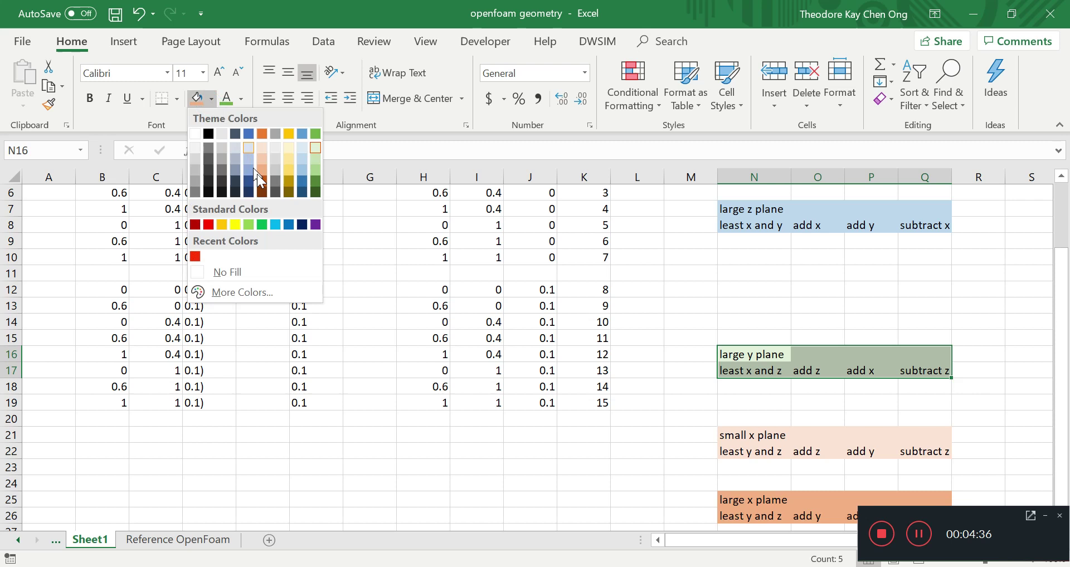
{"action": "left_click", "coordinate": [315, 159]}
Enter the label "small y plane" in N11 and save the workbook
{"action": "left_click", "coordinate": [736, 273]}
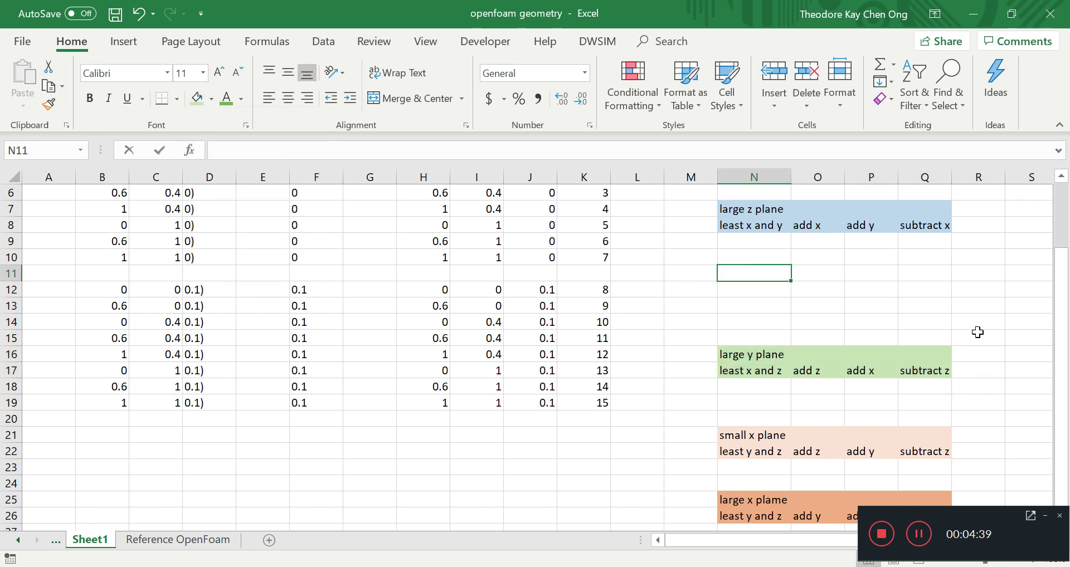
{"action": "type", "text": "small y pla"}
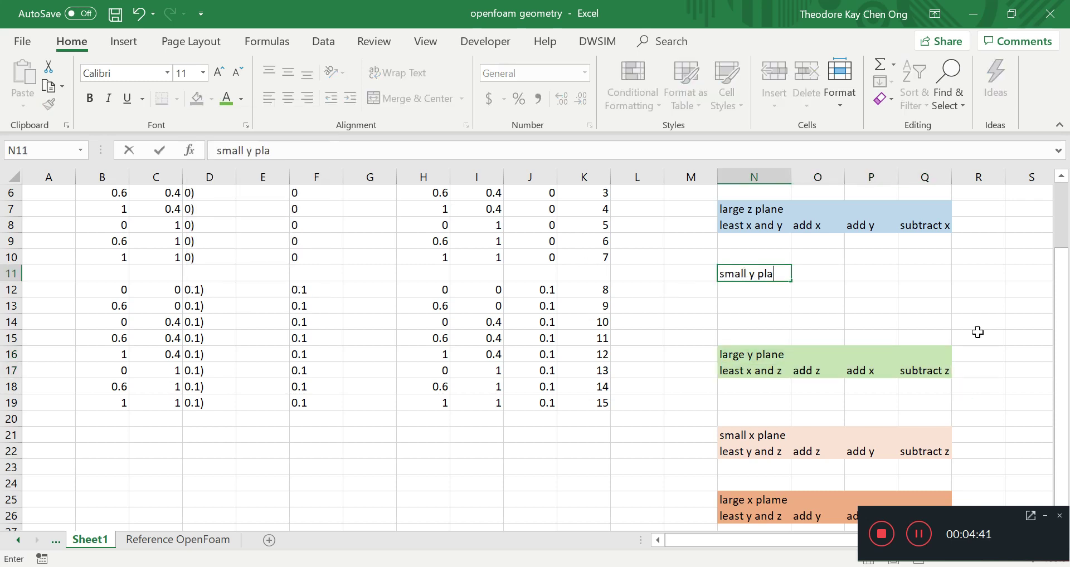
{"action": "type", "text": "ne"}
{"action": "key", "text": "Return"}
{"action": "key", "text": "ctrl+s"}
Enter "least x and z", "add x", "add z" and "subtract x" across N12:Q12 and save the workbook
{"action": "type", "text": ";e"}
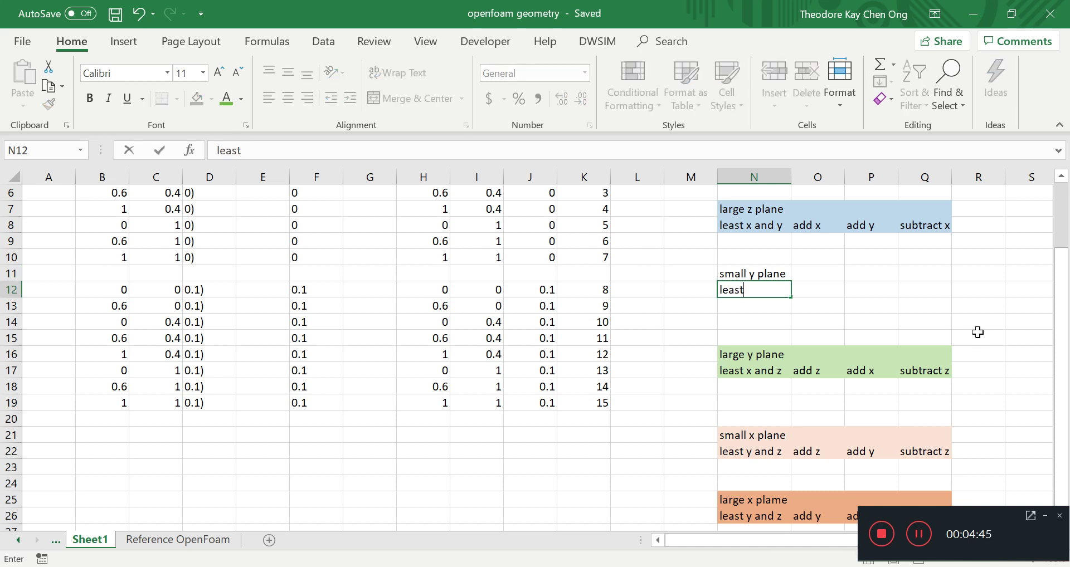
{"action": "type", "text": "ast x and z"}
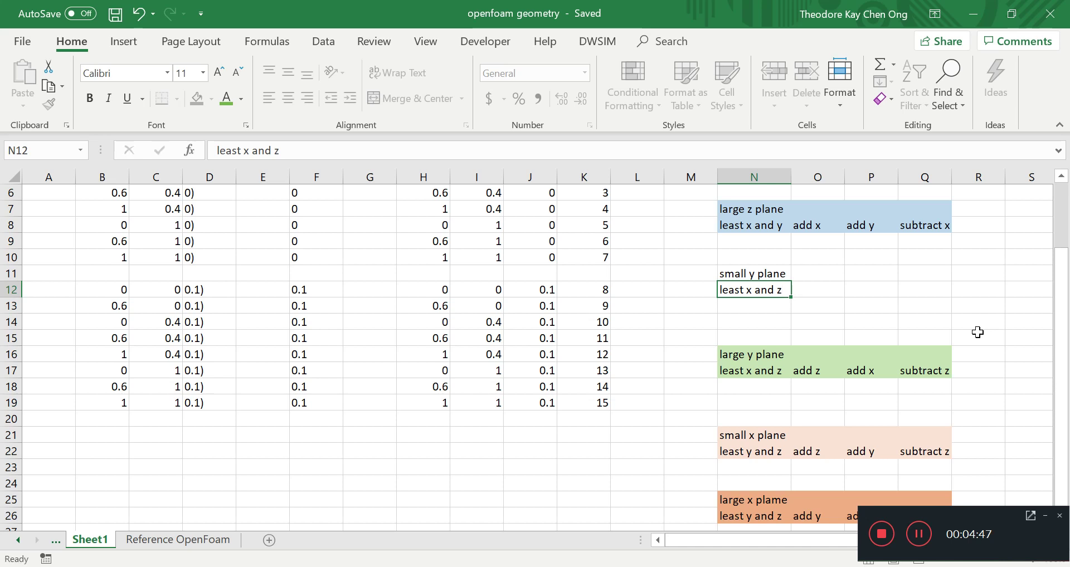
{"action": "key", "text": "Tab"}
{"action": "type", "text": "add x"}
{"action": "key", "text": "Tab"}
{"action": "type", "text": "add"}
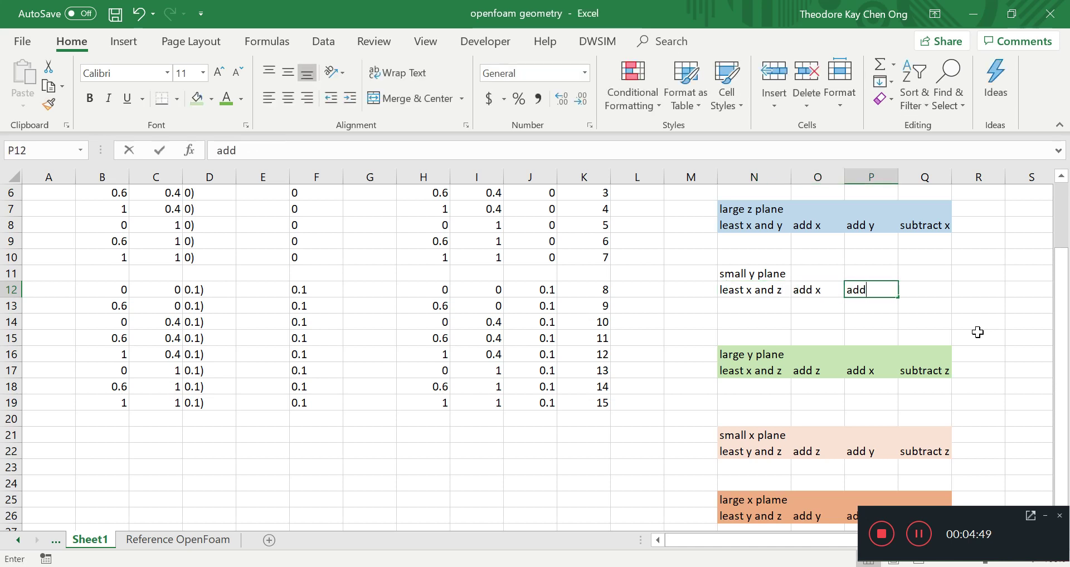
{"action": "key", "text": "Tab"}
{"action": "type", "text": "subtract x"}
{"action": "key", "text": "Return"}
{"action": "key", "text": "ctrl+s"}
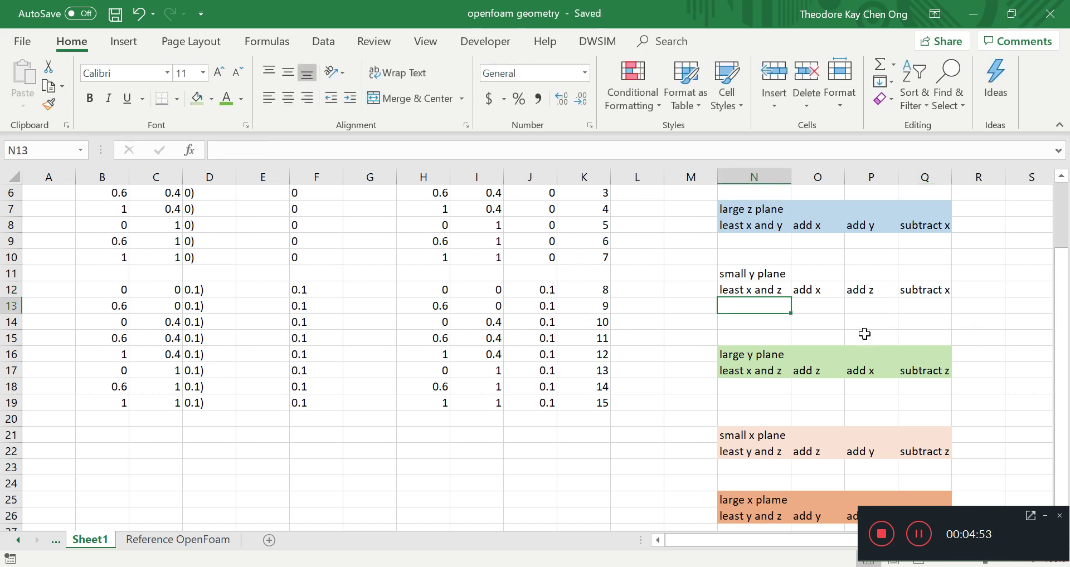
Fill the small y plane block in N11:Q12 with the lightest theme green
{"action": "left_click_drag", "start_coordinate": [775, 266], "coordinate": [936, 289]}
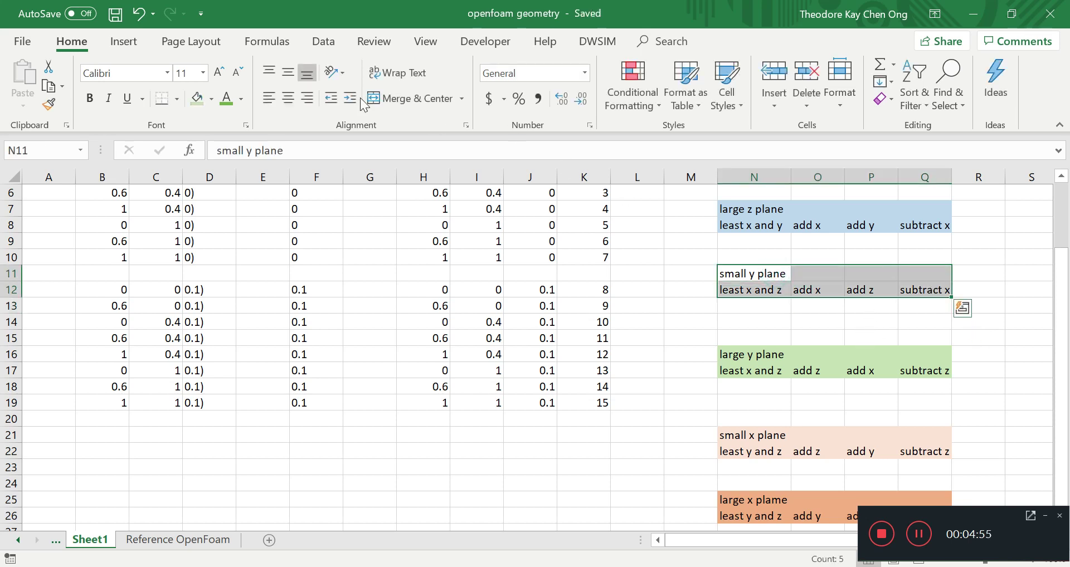
{"action": "left_click", "coordinate": [212, 103]}
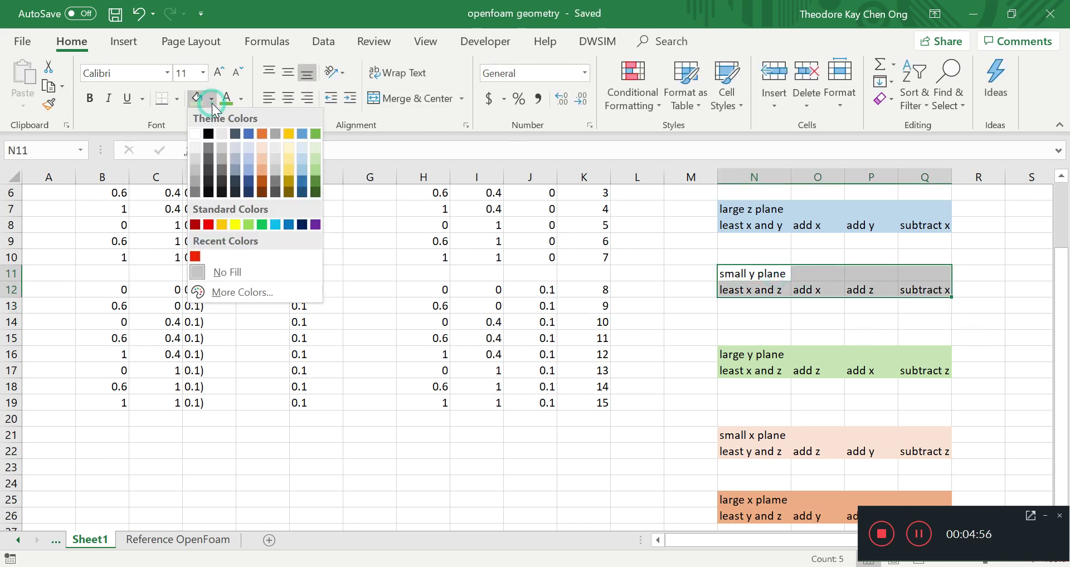
{"action": "left_click", "coordinate": [318, 148]}
Deepen the green fill of the large y plane block in N16:Q17 and save the workbook
{"action": "left_click_drag", "start_coordinate": [768, 365], "coordinate": [925, 370]}
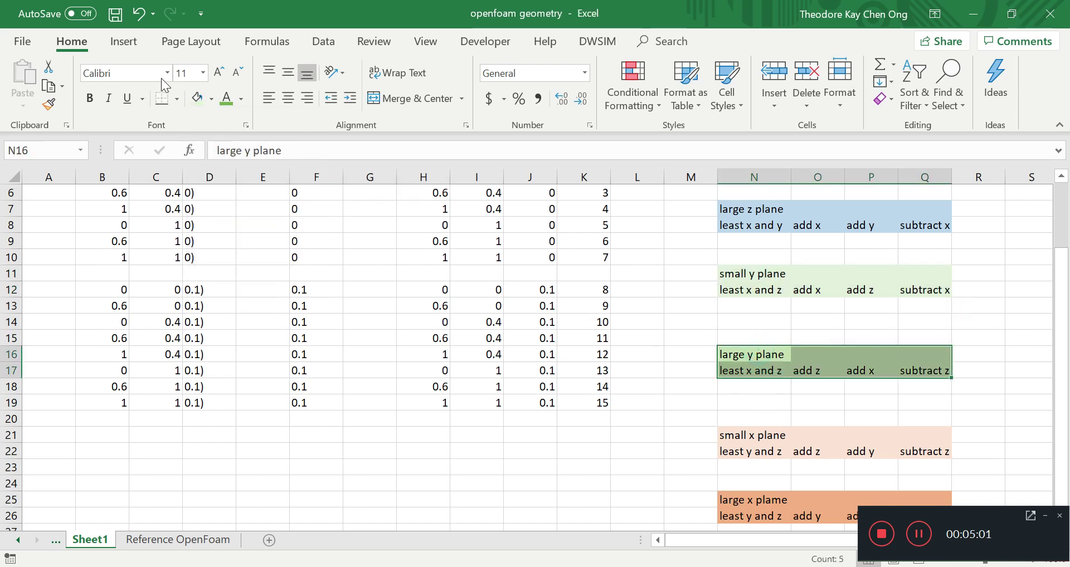
{"action": "left_click", "coordinate": [212, 103]}
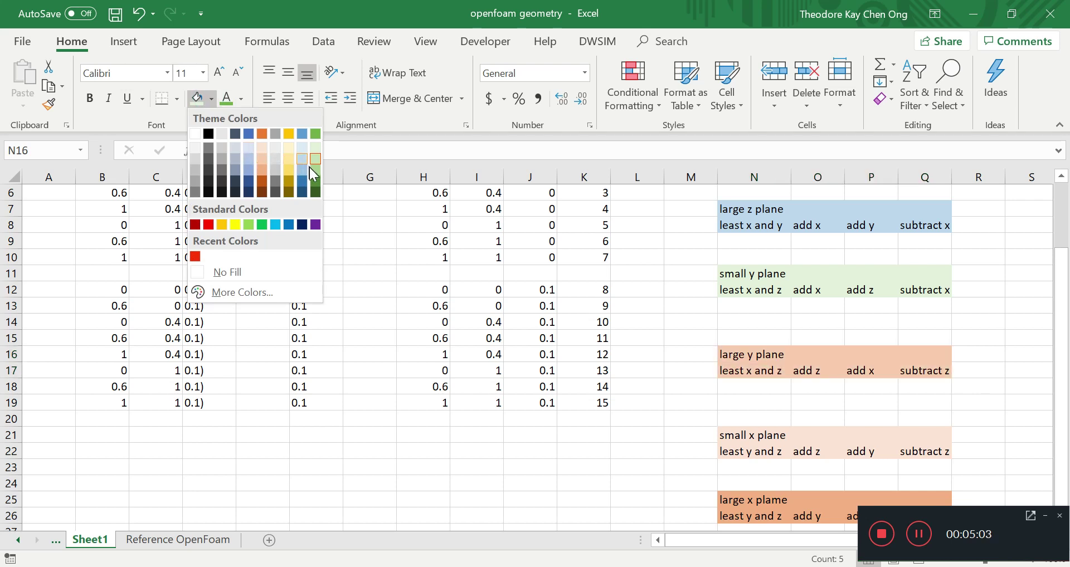
{"action": "left_click", "coordinate": [312, 168]}
{"action": "left_click", "coordinate": [560, 243]}
{"action": "key", "text": "ctrl+s"}
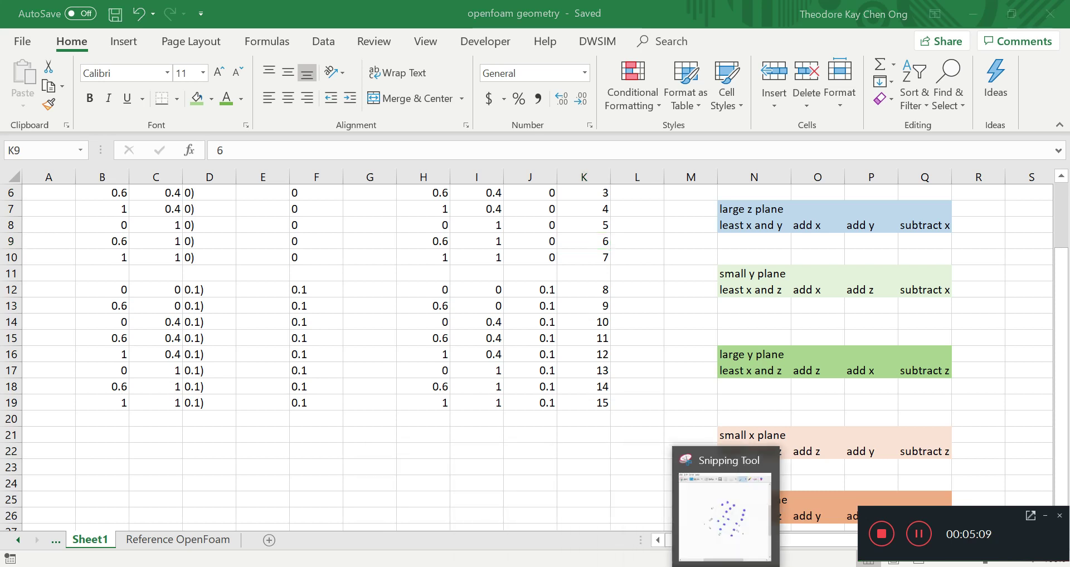
Switch to the openfoam face file in Paint and undo the red strokes on the right-hand point plot
{"action": "left_click", "coordinate": [725, 516]}
{"action": "left_click", "coordinate": [694, 511]}
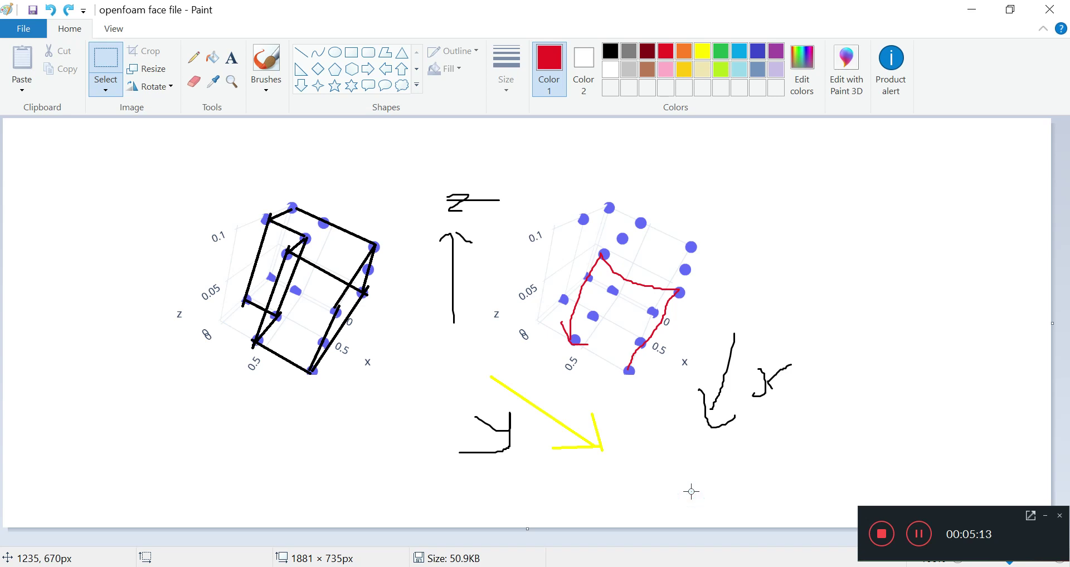
{"action": "key", "text": "ctrl+z"}
{"action": "key", "text": "ctrl+z"}
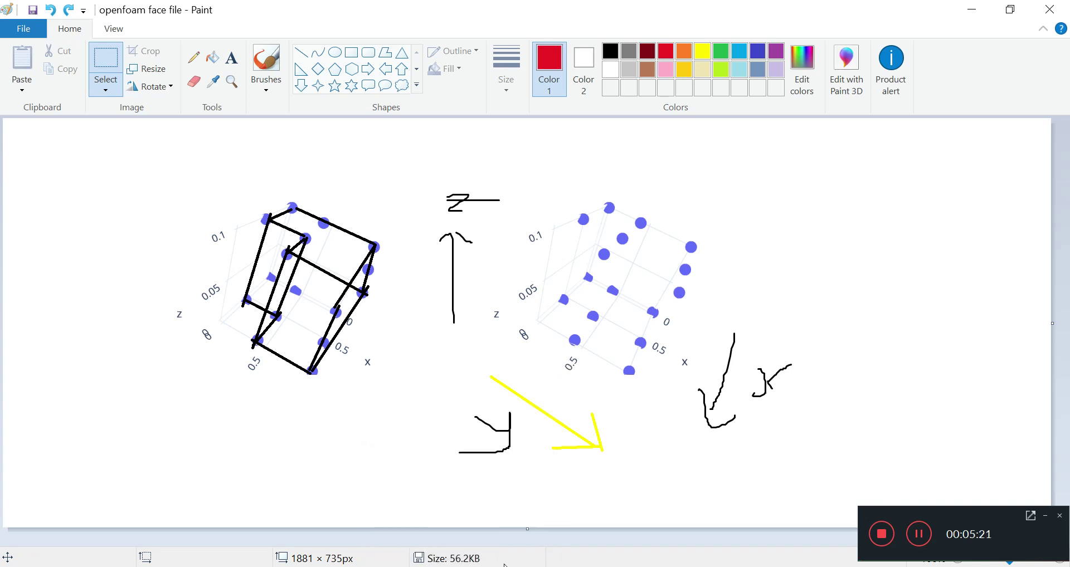
Read the fixedWalls face (7 15 12 4) in the terminal and look up its four vertices' coordinates in Excel
{"action": "left_click", "coordinate": [455, 565]}
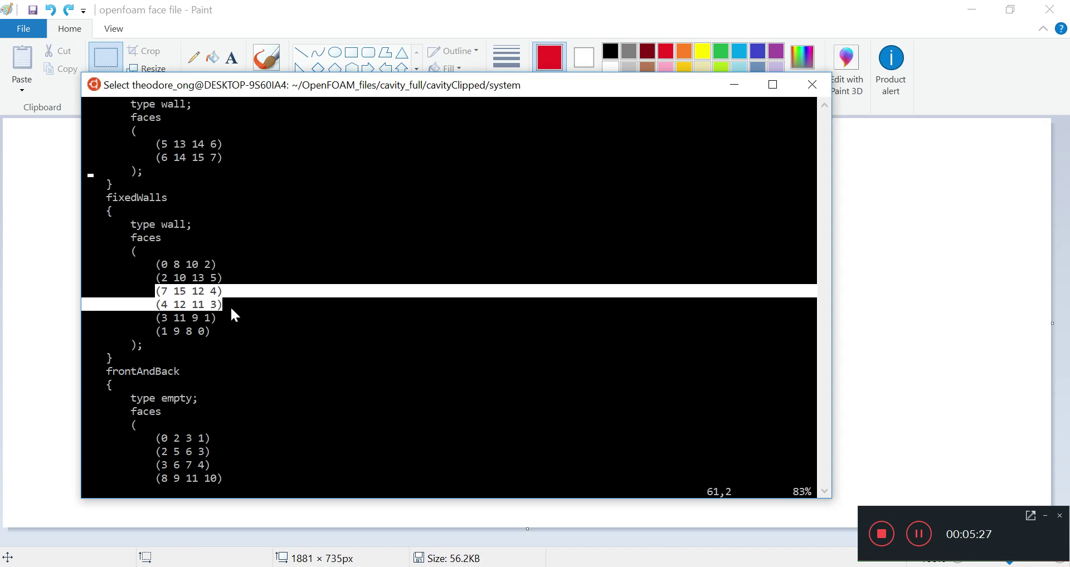
{"action": "key", "text": "alt+Tab"}
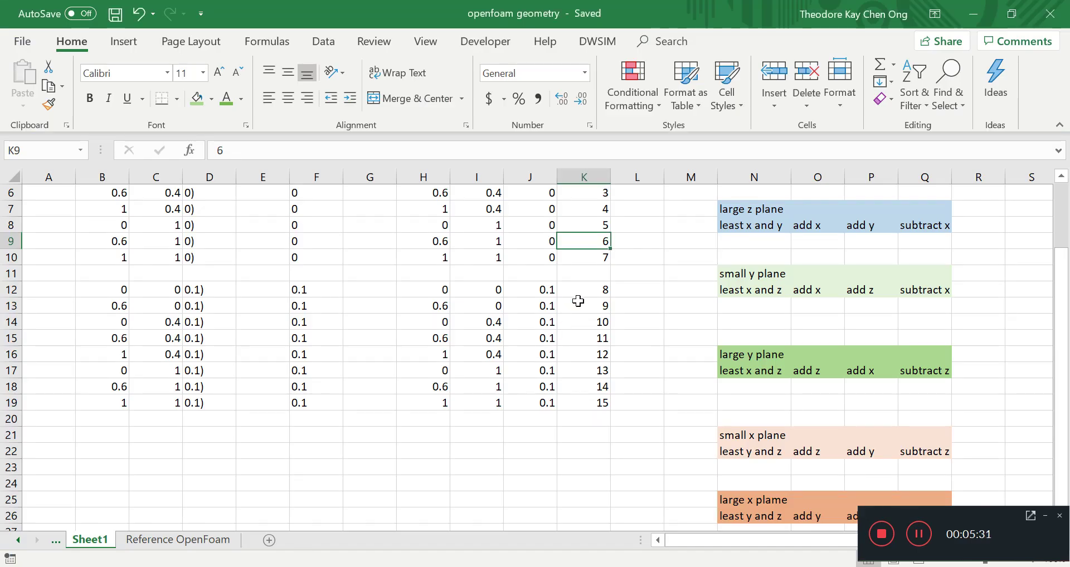
{"action": "left_click_drag", "start_coordinate": [592, 264], "coordinate": [444, 265]}
{"action": "left_click_drag", "start_coordinate": [596, 411], "coordinate": [435, 400]}
{"action": "left_click_drag", "start_coordinate": [576, 355], "coordinate": [432, 355]}
{"action": "left_click_drag", "start_coordinate": [602, 209], "coordinate": [412, 217]}
Check the face (4 12 11 3) in the terminal and locate vertex 4 in the Plotly grid and 3D scatter
{"action": "key", "text": "alt+Tab"}
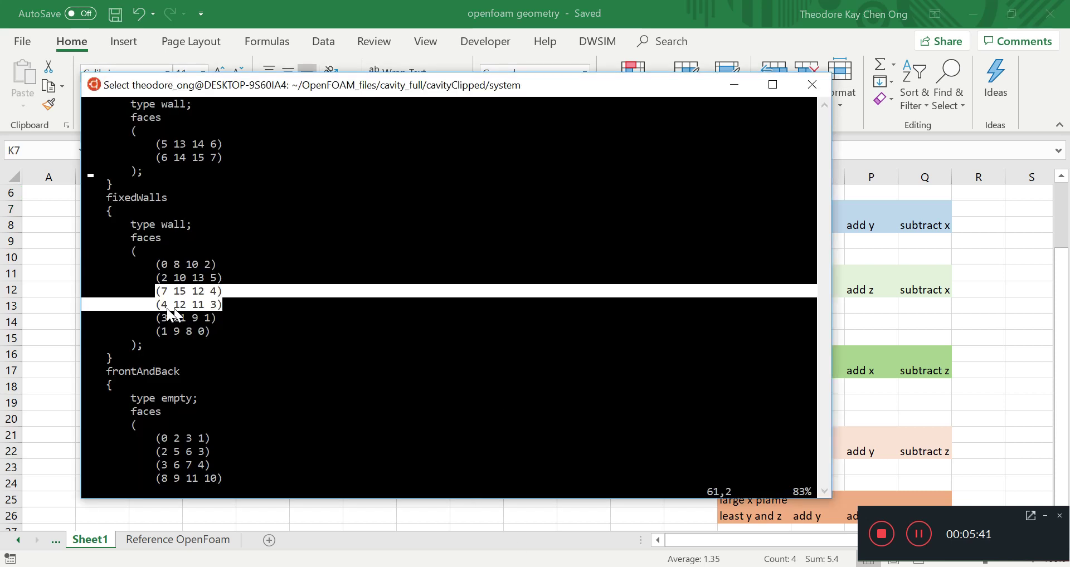
{"action": "key", "text": "alt+Tab"}
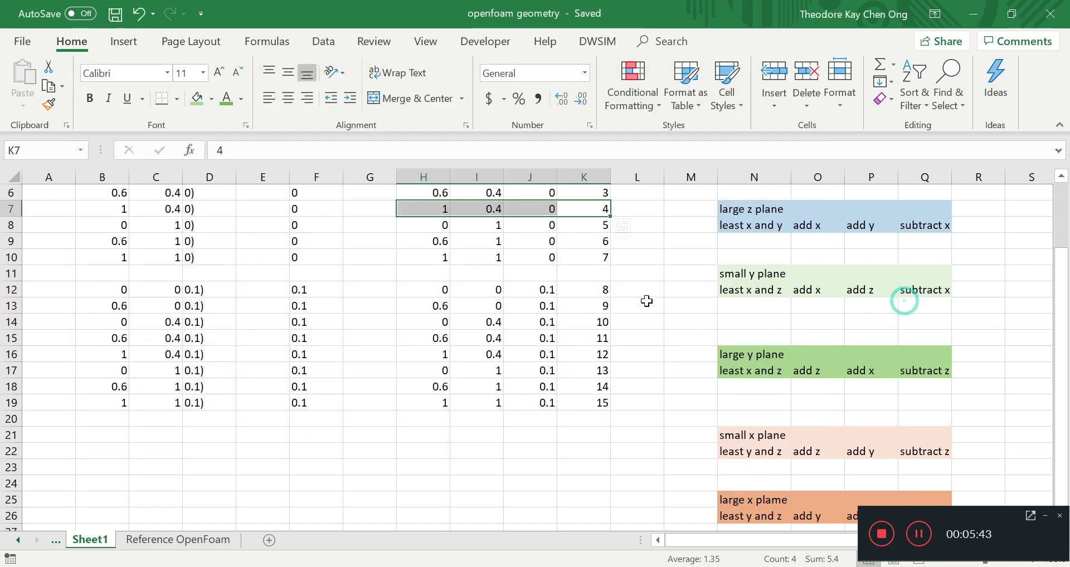
{"action": "key", "text": "alt+Tab"}
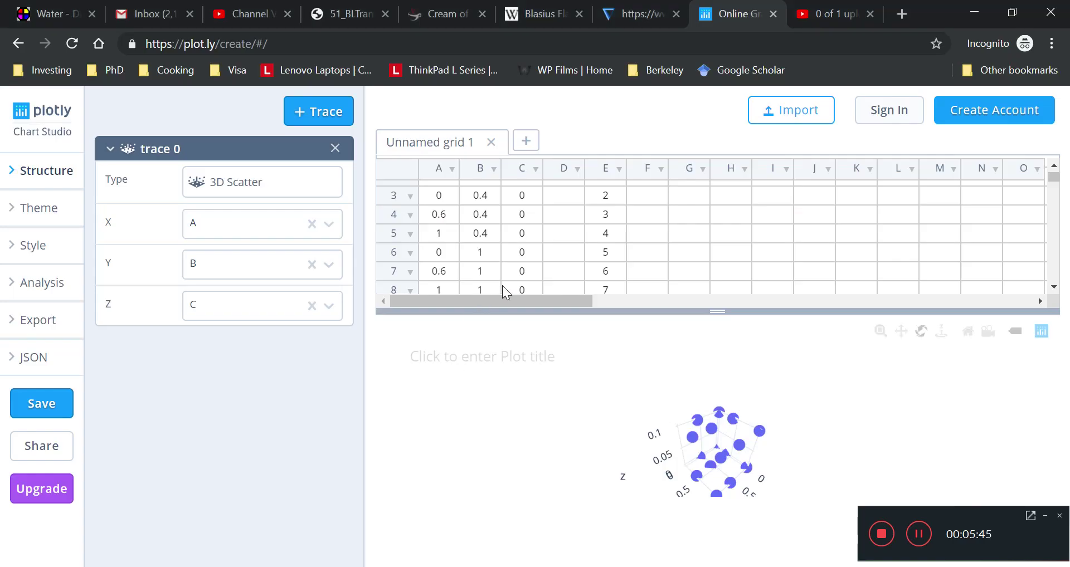
{"action": "left_click", "coordinate": [602, 230]}
{"action": "left_click_drag", "start_coordinate": [480, 237], "coordinate": [439, 233]}
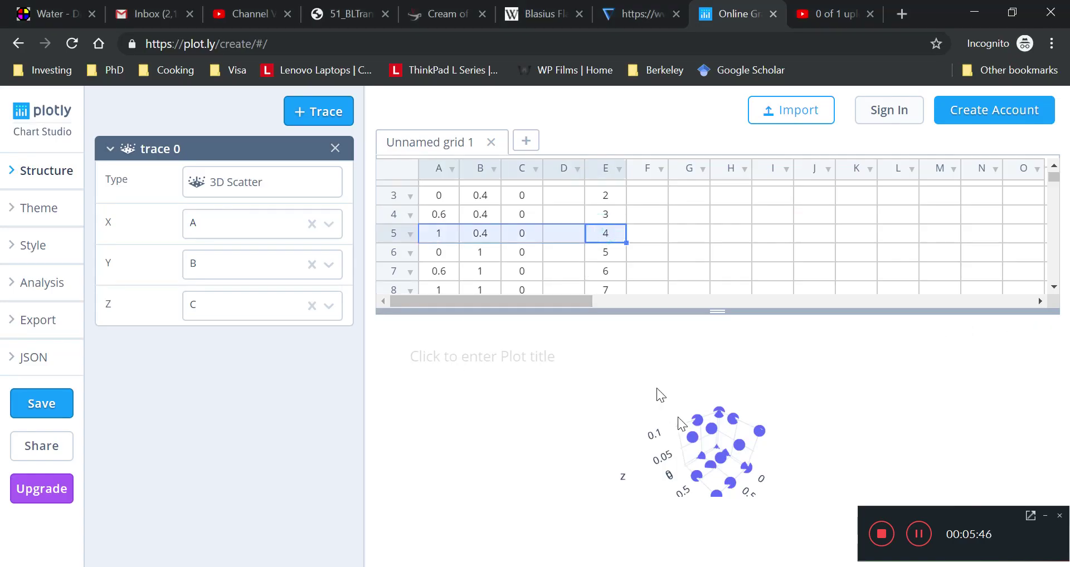
{"action": "left_click", "coordinate": [700, 478]}
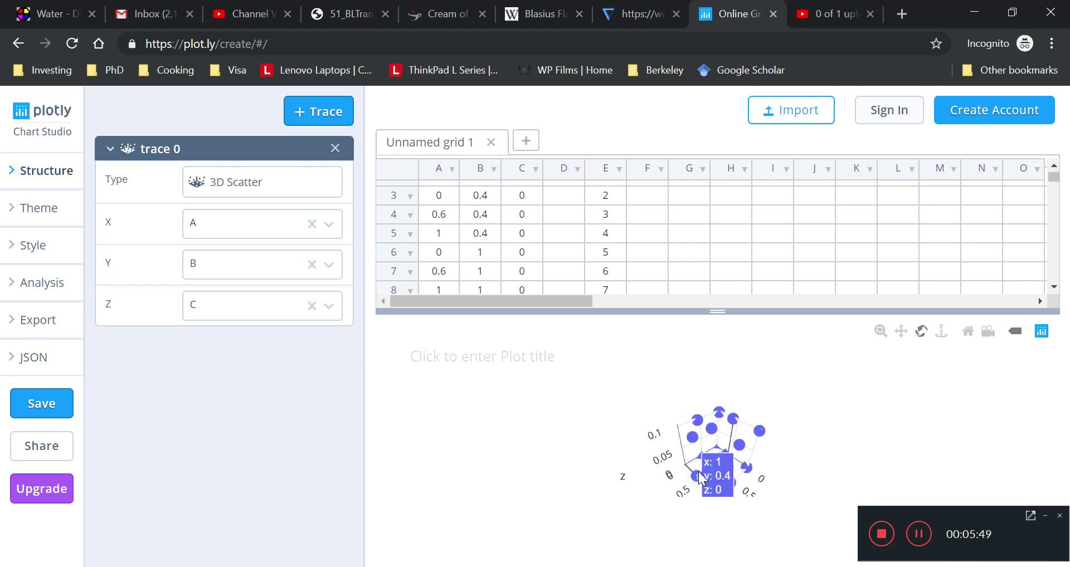
Look up vertices 12 and 11 in the Plotly grid and find vertex 11 in the 3D scatter
{"action": "left_click", "coordinate": [1053, 286]}
{"action": "scroll", "coordinate": [546, 262], "scroll_direction": "down", "scroll_amount": 1}
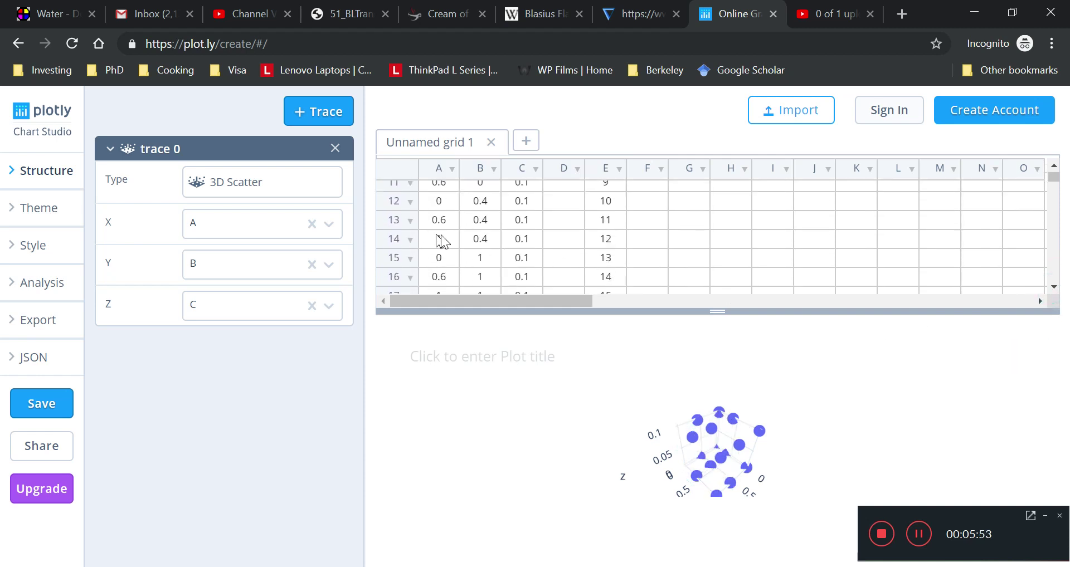
{"action": "mouse_move", "coordinate": [720, 435]}
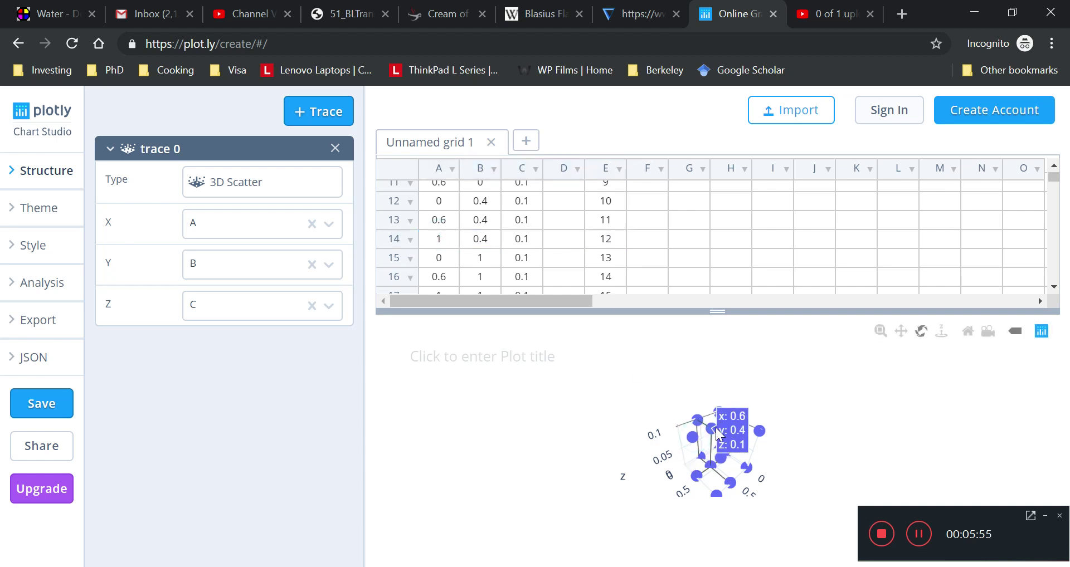
{"action": "left_click_drag", "start_coordinate": [441, 220], "coordinate": [611, 221]}
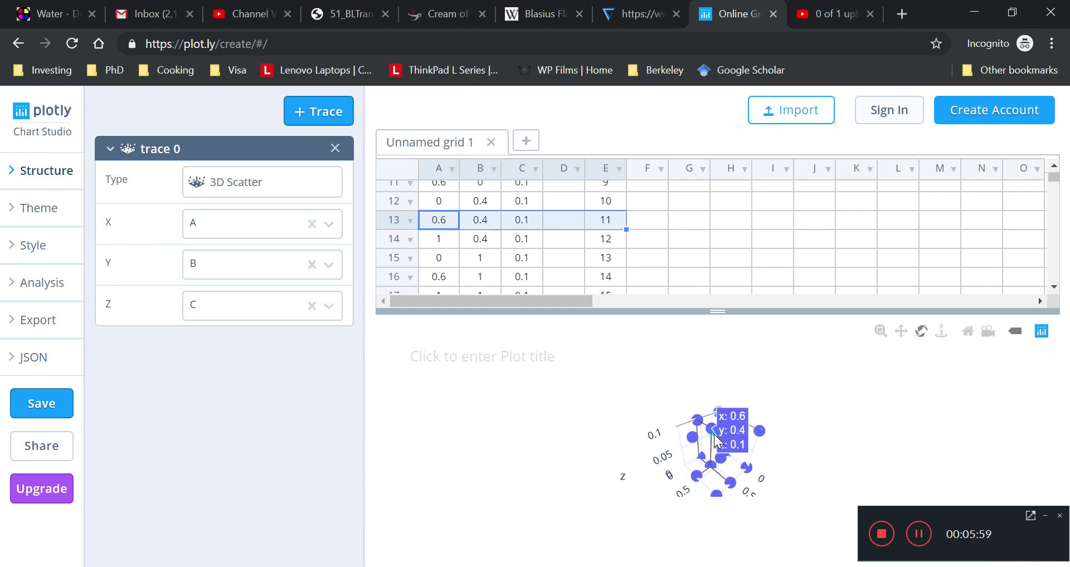
{"action": "left_click", "coordinate": [741, 440]}
Look up vertex 3's coordinates in the Plotly grid and find its point in the 3D scatter
{"action": "left_click", "coordinate": [1053, 167]}
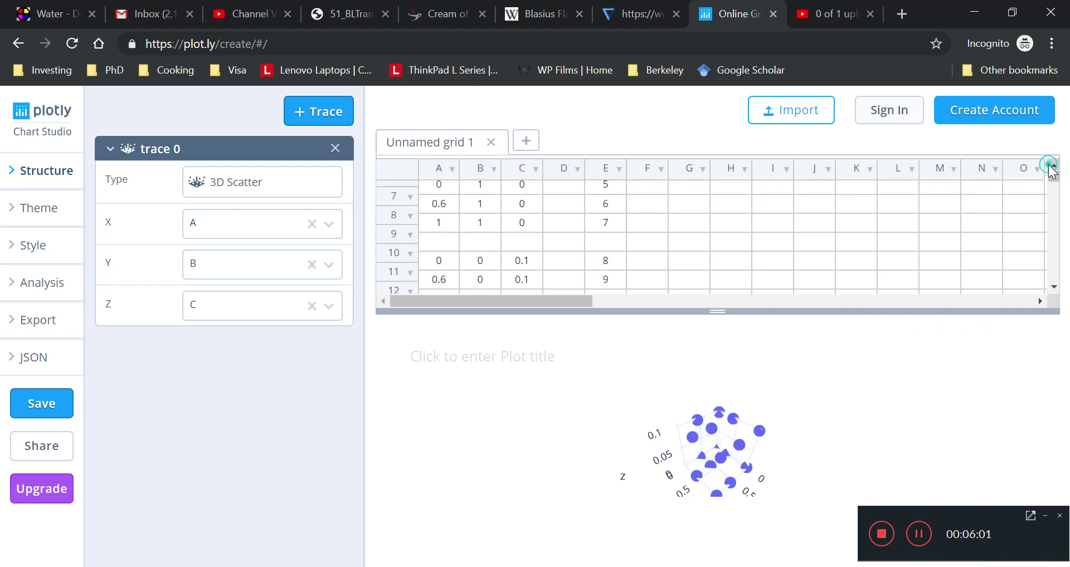
{"action": "scroll", "coordinate": [535, 251], "scroll_direction": "up", "scroll_amount": 2}
{"action": "left_click_drag", "start_coordinate": [446, 220], "coordinate": [606, 218]}
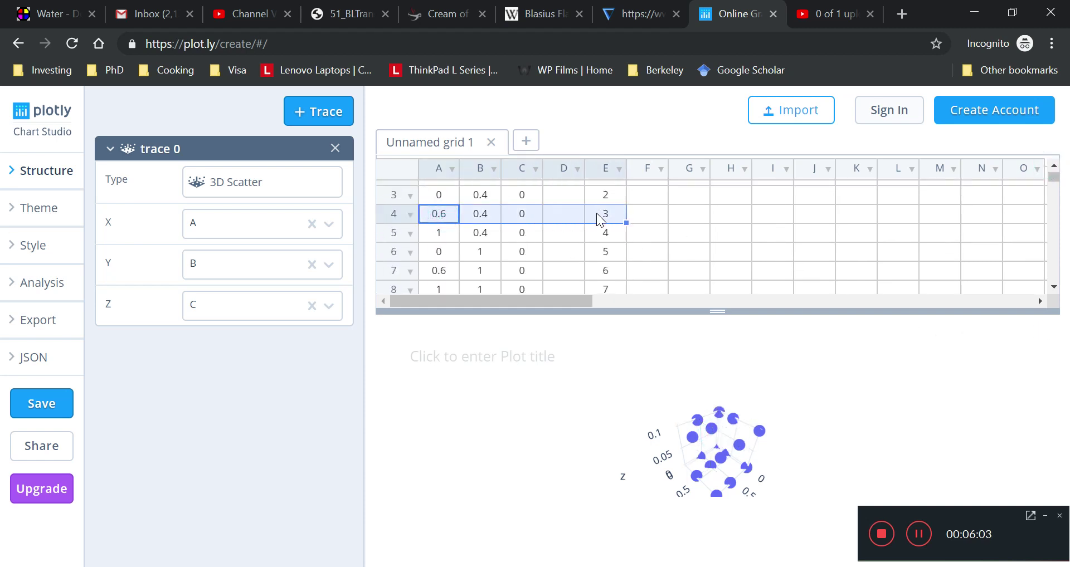
{"action": "left_click", "coordinate": [696, 485]}
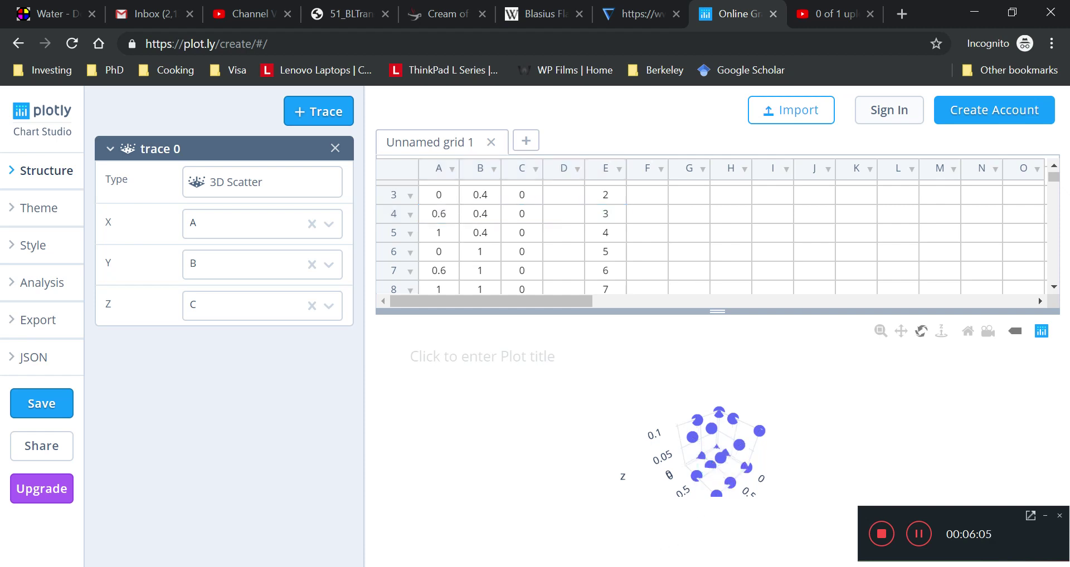
In Paint, brush a red path through vertices 4, 12, 11 and 3 on the right-hand plot, ending in an arrowhead
{"action": "key", "text": "alt+Tab"}
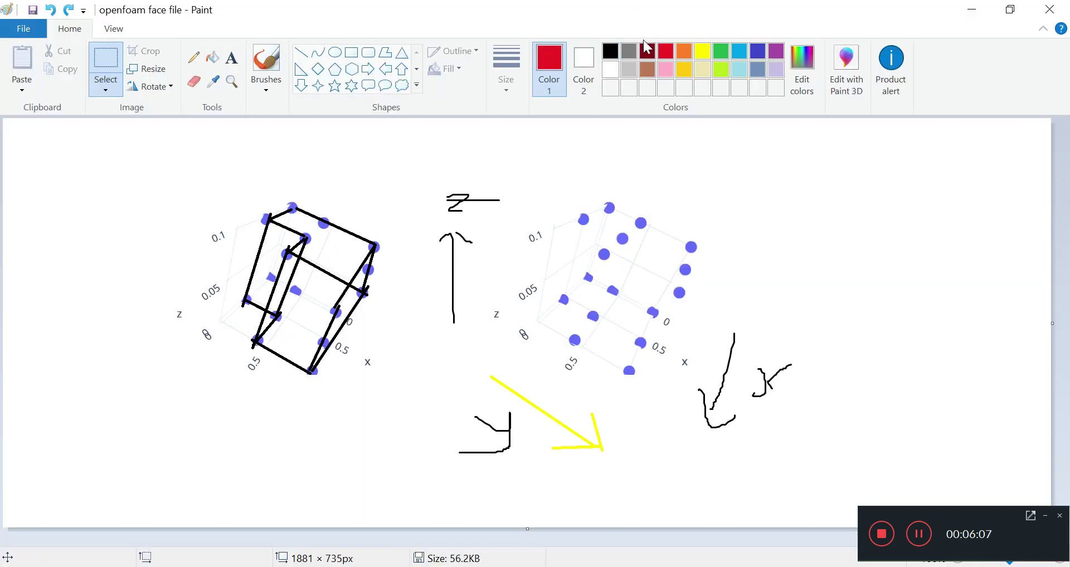
{"action": "left_click", "coordinate": [264, 58]}
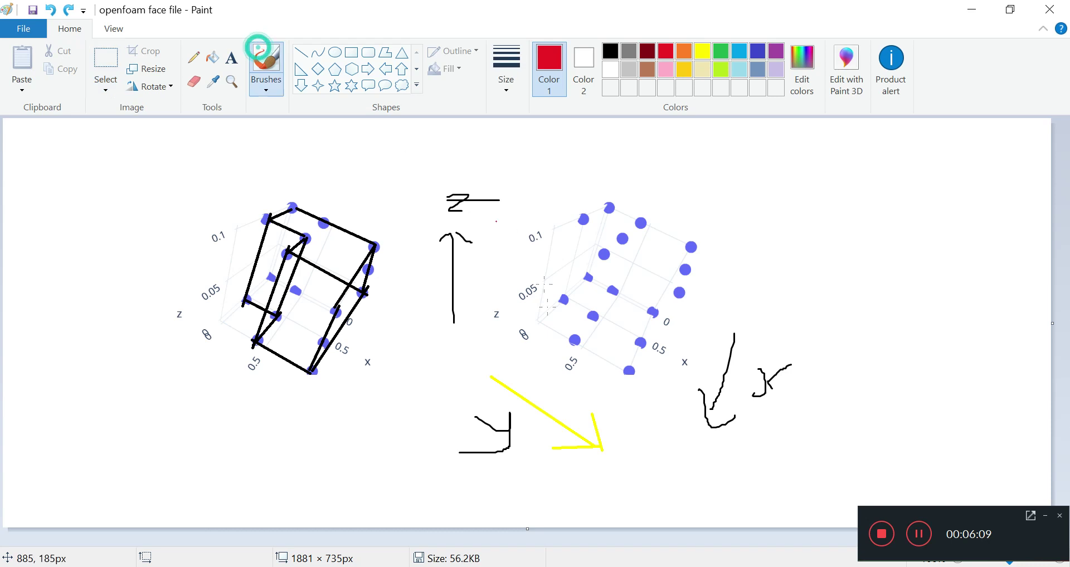
{"action": "mouse_move", "coordinate": [570, 333]}
{"action": "left_mouse_down"}
{"action": "mouse_move", "coordinate": [620, 239]}
{"action": "mouse_move", "coordinate": [599, 312]}
{"action": "mouse_move", "coordinate": [615, 311]}
{"action": "left_mouse_up"}
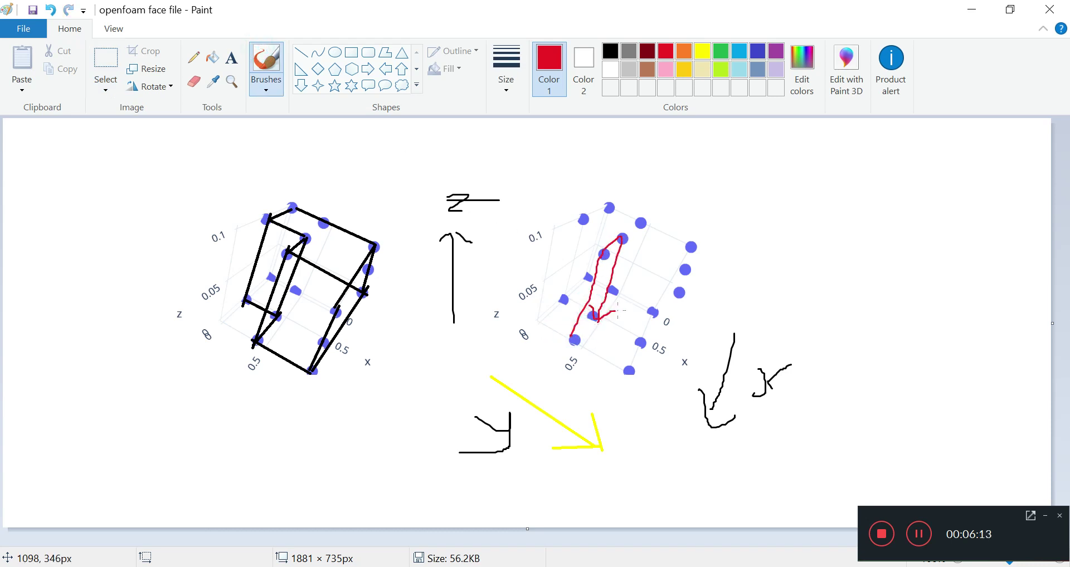
Copy the right-hand face sketch with its axes from Paint into the Word document under "Eleventh face (small y plane):"
{"action": "left_click", "coordinate": [105, 61]}
{"action": "mouse_move", "coordinate": [827, 164]}
{"action": "left_mouse_down"}
{"action": "mouse_move", "coordinate": [419, 468]}
{"action": "mouse_move", "coordinate": [856, 189]}
{"action": "left_mouse_up"}
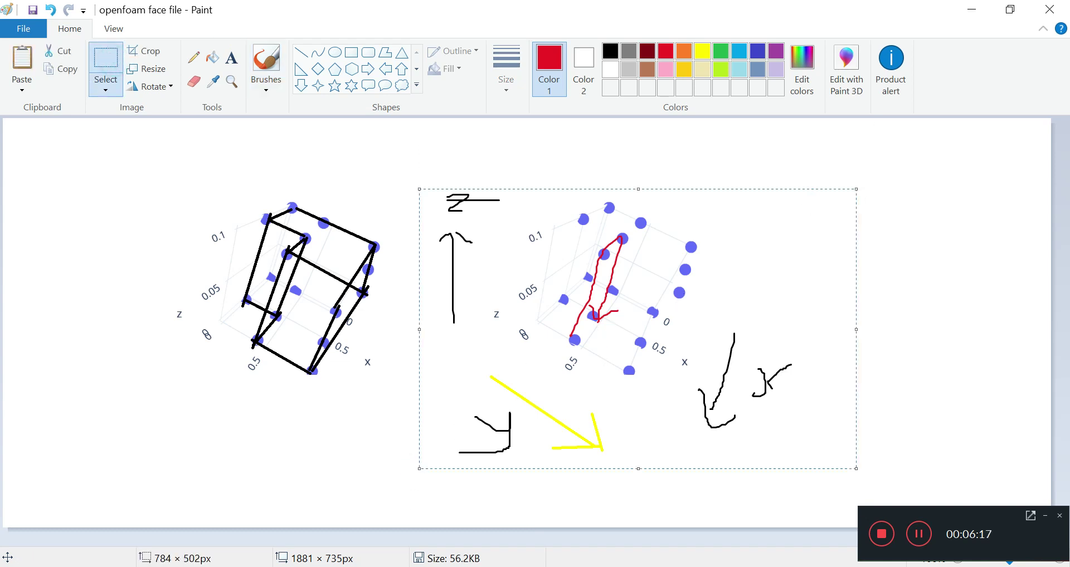
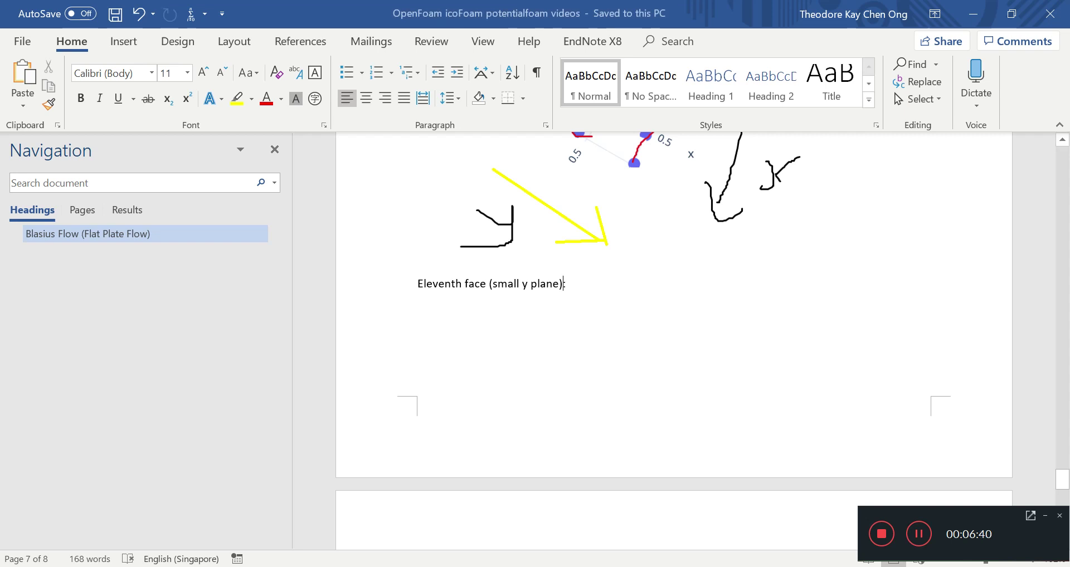
{"action": "scroll", "coordinate": [573, 336], "scroll_direction": "down", "scroll_amount": 6}
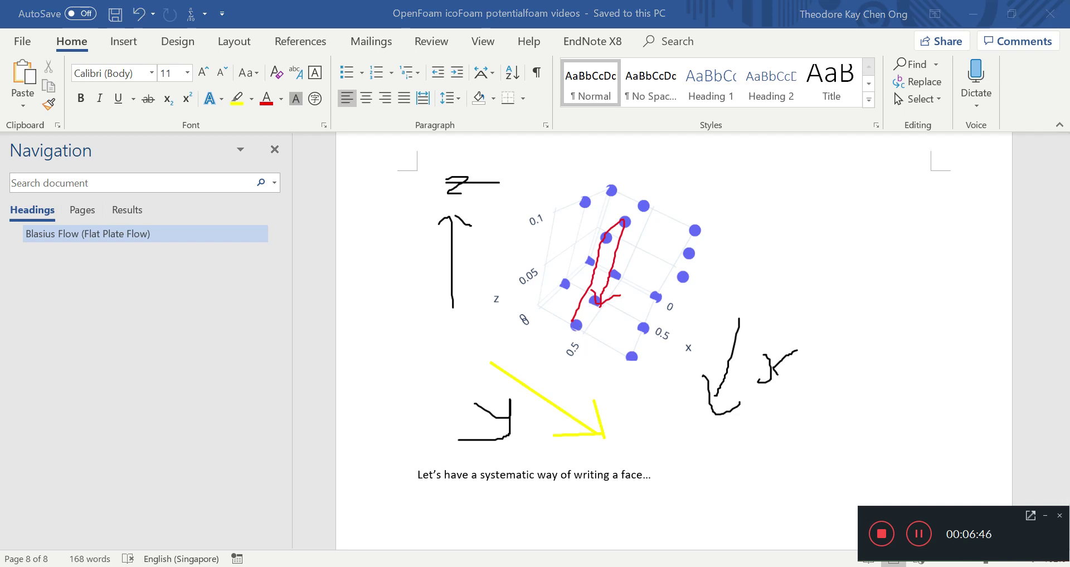
Switch to the openfoam geometry workbook in Excel and read the small y plane rule cell by cell
{"action": "key", "text": "alt+Tab"}
{"action": "key", "text": "alt+Tab"}
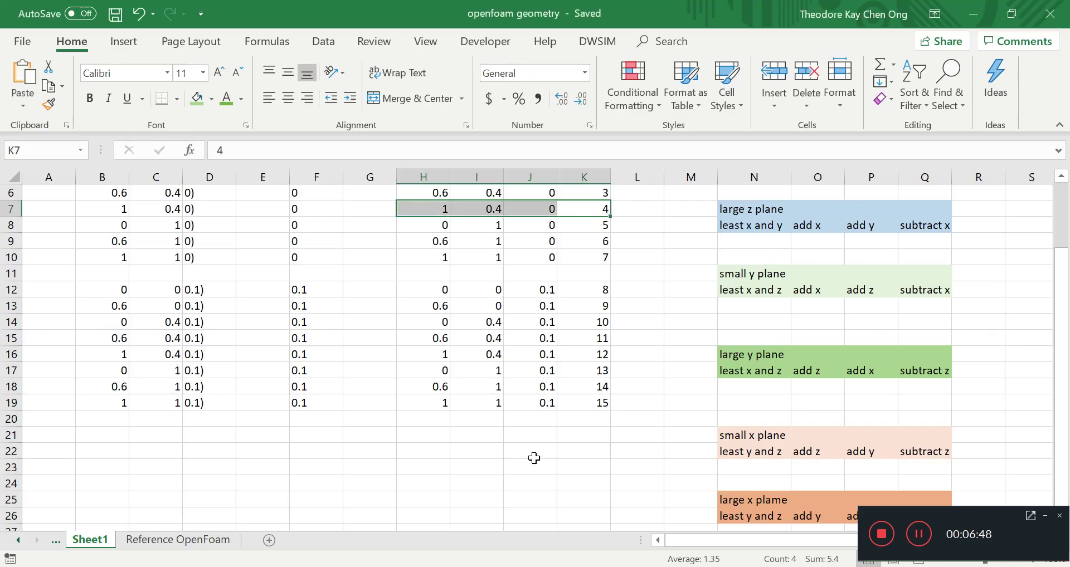
{"action": "left_click", "coordinate": [684, 385]}
{"action": "left_click", "coordinate": [752, 287]}
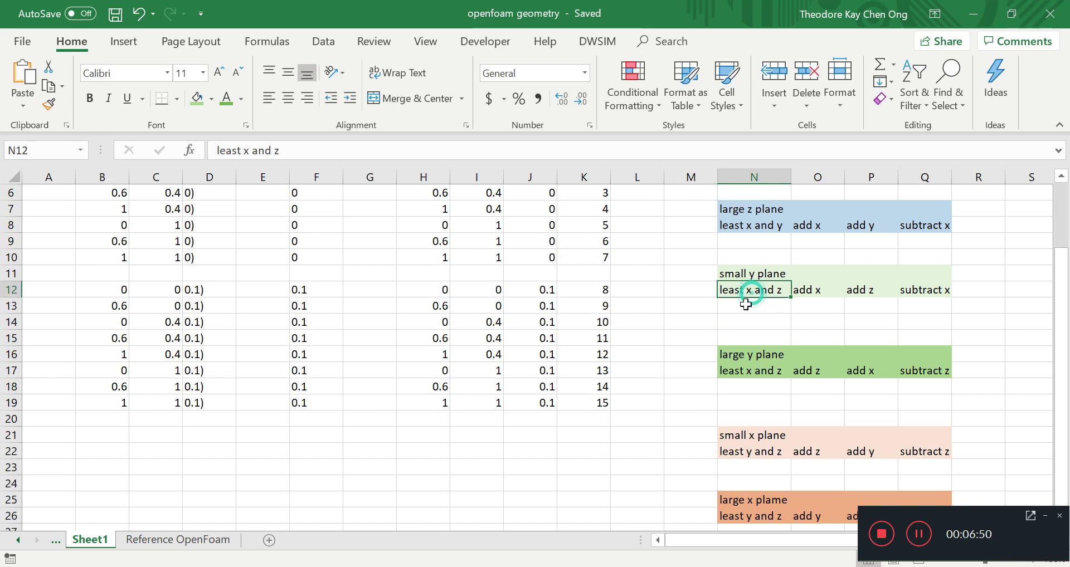
{"action": "left_click", "coordinate": [814, 303]}
{"action": "left_click", "coordinate": [874, 289]}
{"action": "left_click", "coordinate": [923, 290]}
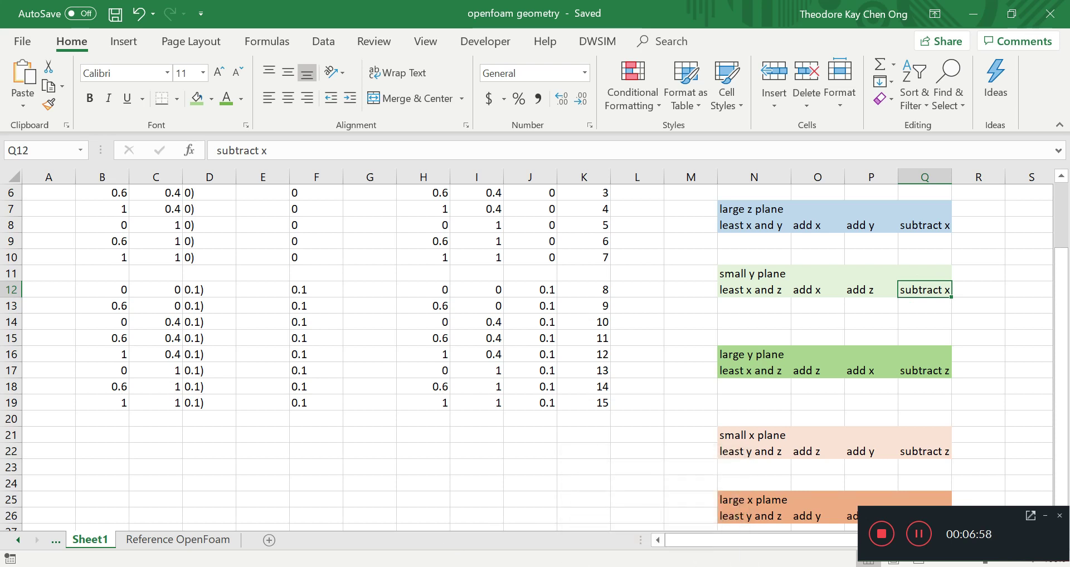
Switch to Paint and choose the brush with yellow as the drawing colour
{"action": "key", "text": "alt+Tab"}
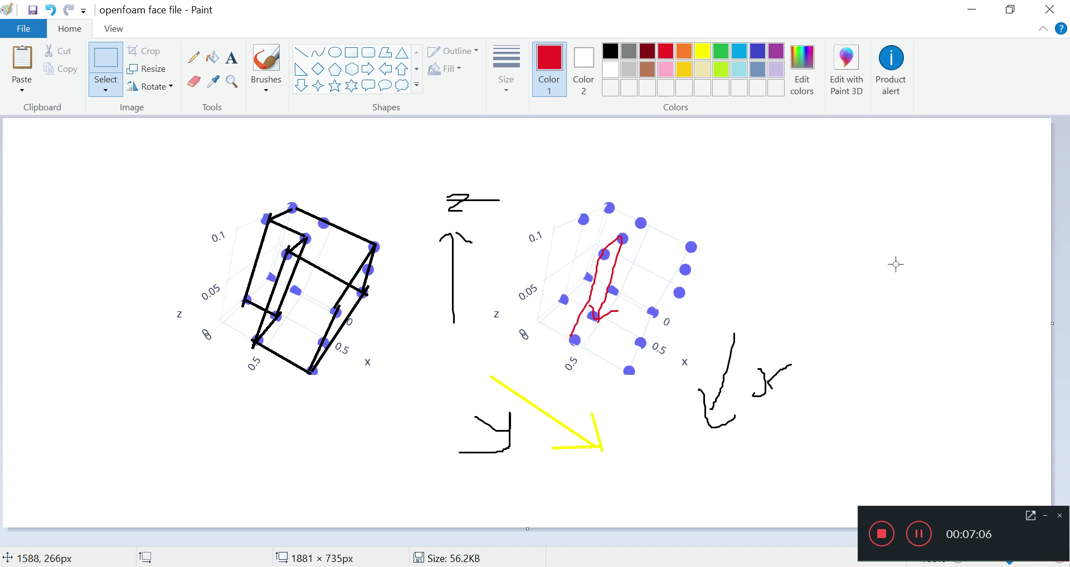
{"action": "left_click", "coordinate": [574, 341]}
{"action": "left_click", "coordinate": [702, 52]}
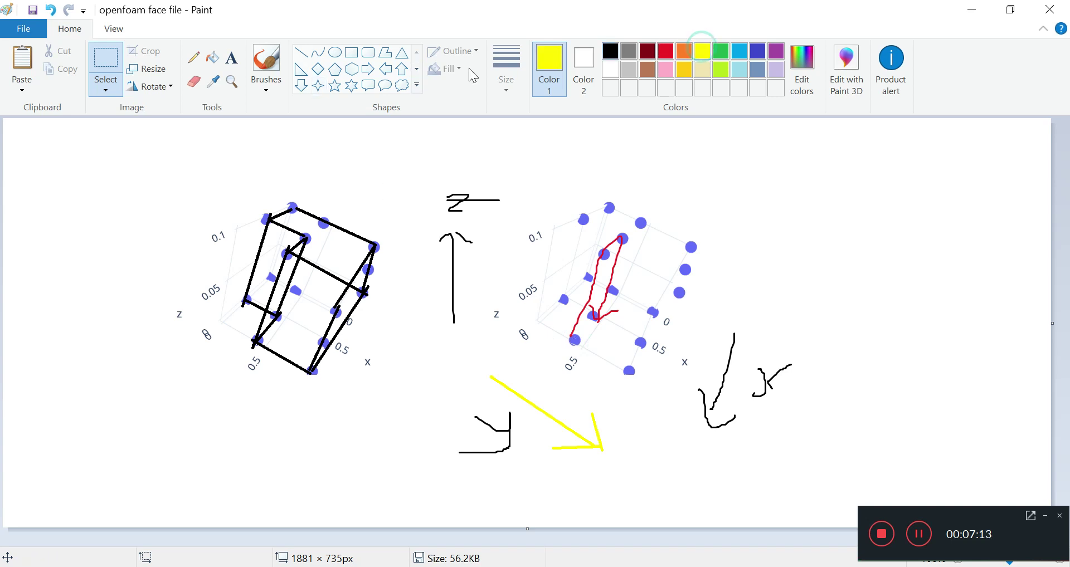
{"action": "left_click", "coordinate": [267, 60]}
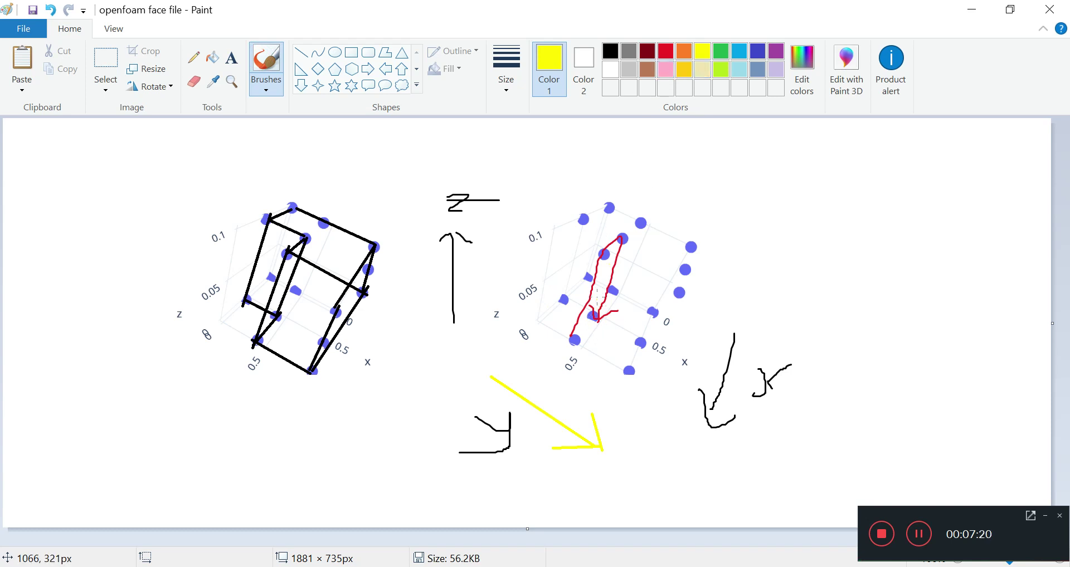
Return to the Excel sheet and step through the small y plane rule's add x, add z and subtract x cells again
{"action": "key", "text": "alt+Tab"}
{"action": "left_click_drag", "start_coordinate": [774, 288], "coordinate": [915, 287]}
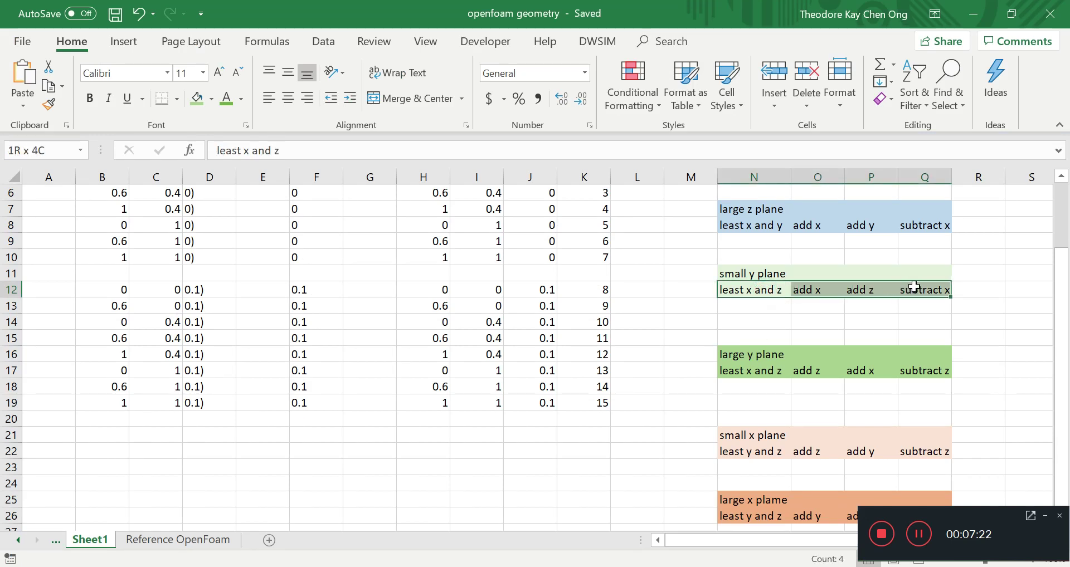
{"action": "left_click", "coordinate": [805, 338]}
{"action": "scroll", "coordinate": [797, 357], "scroll_direction": "up", "scroll_amount": 2}
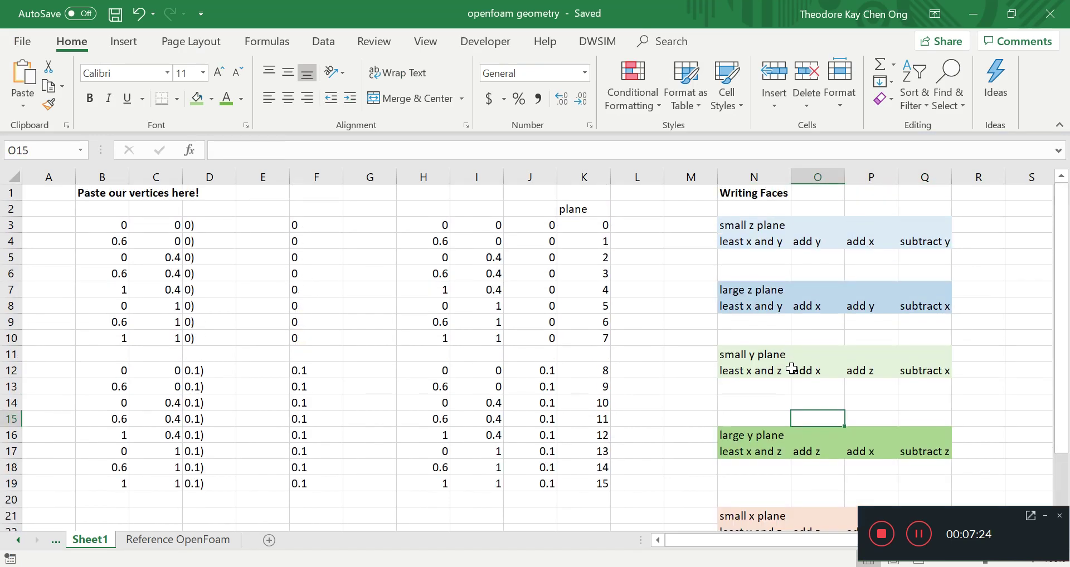
{"action": "left_click", "coordinate": [805, 369]}
{"action": "left_click", "coordinate": [872, 370]}
{"action": "left_click", "coordinate": [919, 370]}
In Paint, try a purple brush path beside the red face on the right-hand plot, then undo the purple strokes
{"action": "key", "text": "alt+Tab"}
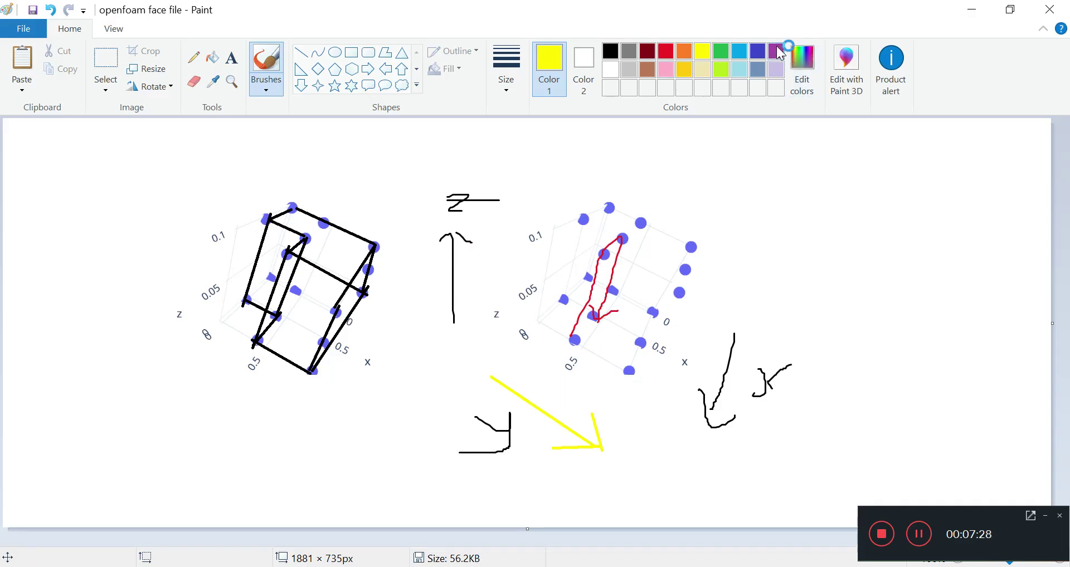
{"action": "left_click", "coordinate": [775, 51]}
{"action": "mouse_move", "coordinate": [605, 321]}
{"action": "left_mouse_down"}
{"action": "mouse_move", "coordinate": [577, 344]}
{"action": "mouse_move", "coordinate": [591, 252]}
{"action": "mouse_move", "coordinate": [612, 244]}
{"action": "left_mouse_up"}
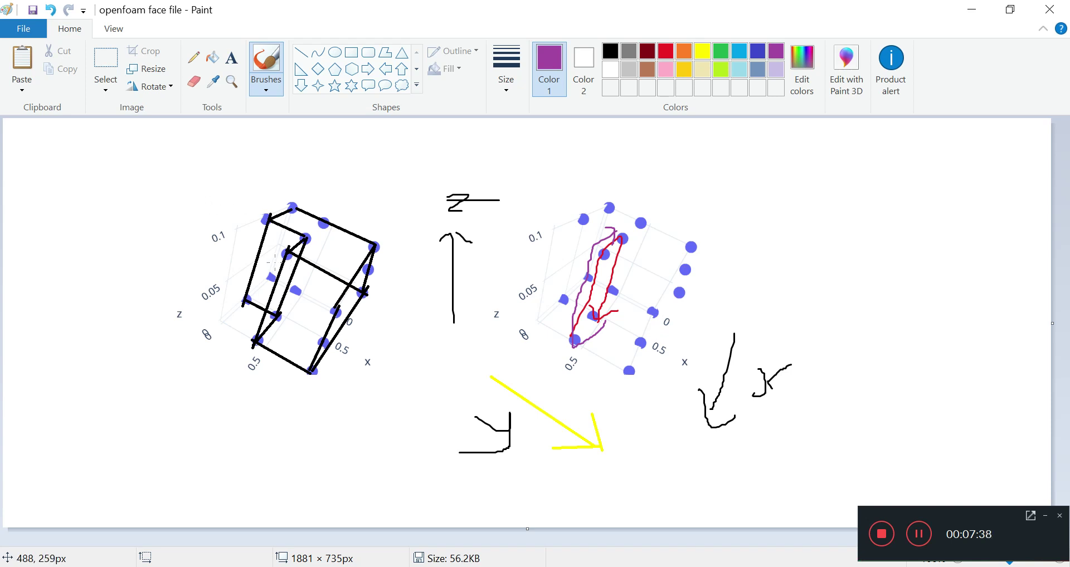
{"action": "key", "text": "ctrl+z"}
{"action": "key", "text": "ctrl+z"}
{"action": "key", "text": "ctrl+z"}
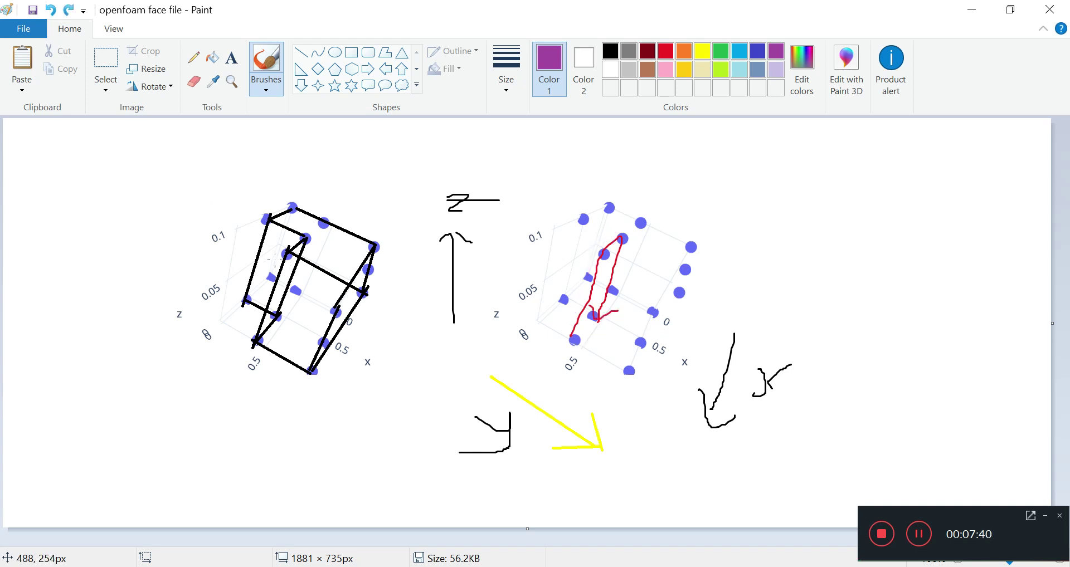
Undo the red face path in Paint and highlight the face (3 11 9 1) under fixedWalls in the terminal
{"action": "key", "text": "ctrl+z"}
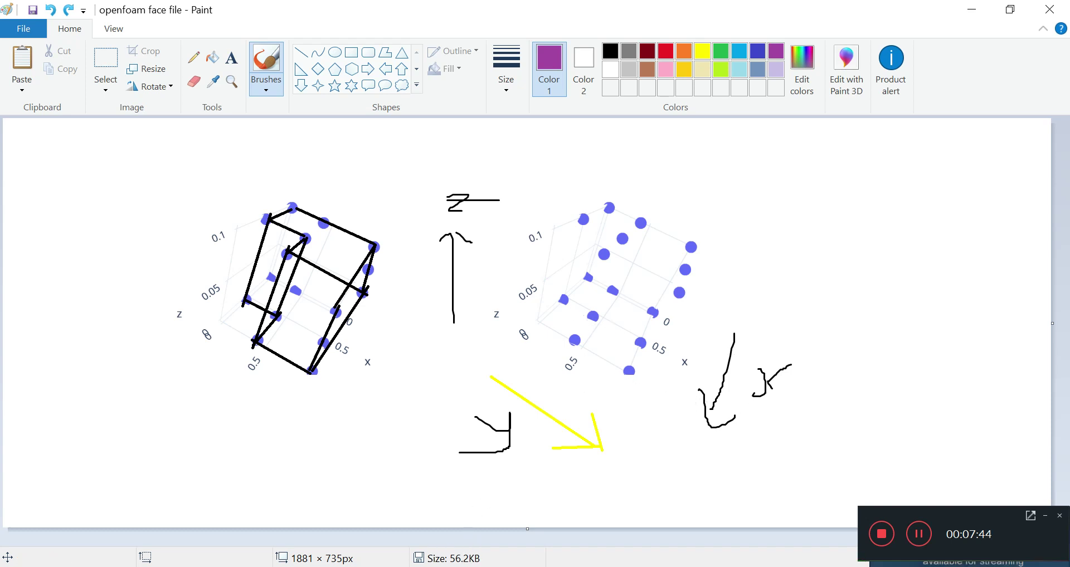
{"action": "key", "text": "alt+Tab"}
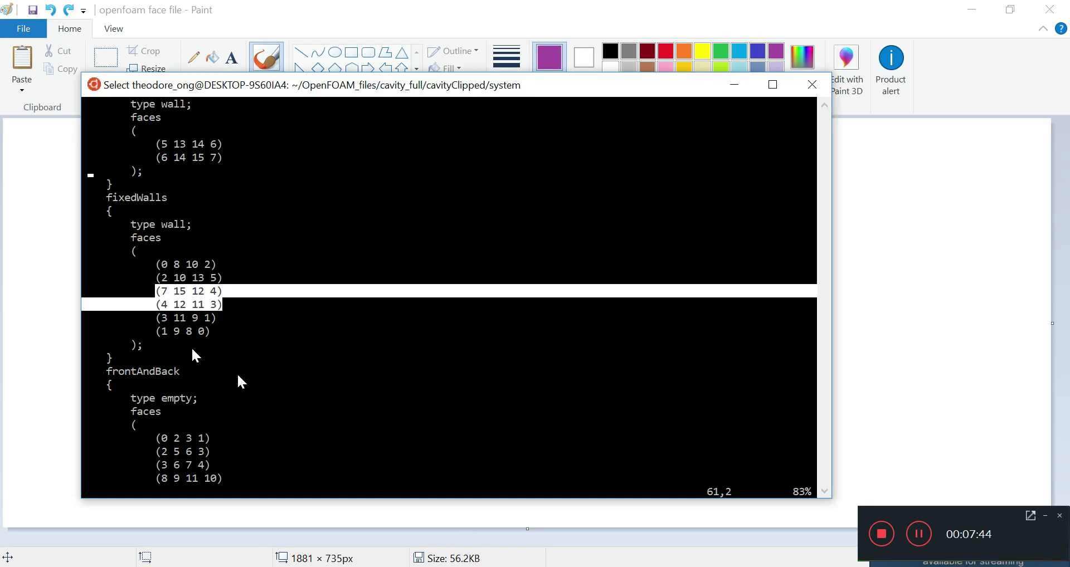
{"action": "left_click", "coordinate": [159, 316]}
{"action": "left_click_drag", "start_coordinate": [163, 321], "coordinate": [213, 320]}
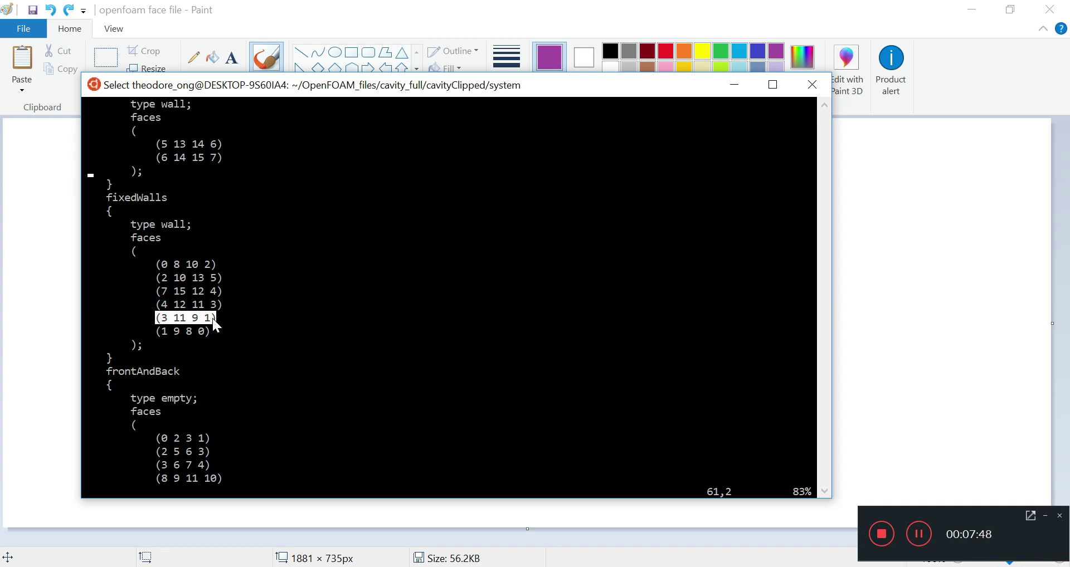
In Paint, try a purple brush path through vertices 3, 11, 9 and 1 on the right-hand plot, then undo it
{"action": "left_click", "coordinate": [900, 287]}
{"action": "left_click_drag", "start_coordinate": [592, 316], "coordinate": [608, 254]}
{"action": "left_click_drag", "start_coordinate": [552, 288], "coordinate": [561, 290]}
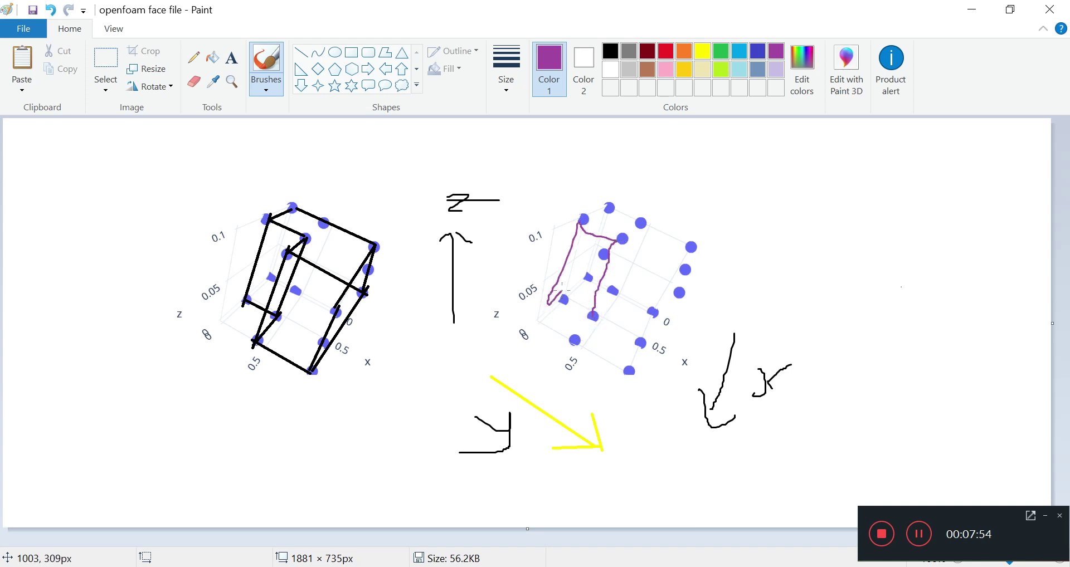
{"action": "key", "text": "ctrl+z"}
{"action": "key", "text": "ctrl+z"}
Brush a red path through vertices 3, 11, 9 and 1 ending in an arrowhead, and select the right-hand sketch with its axes
{"action": "left_click", "coordinate": [665, 51]}
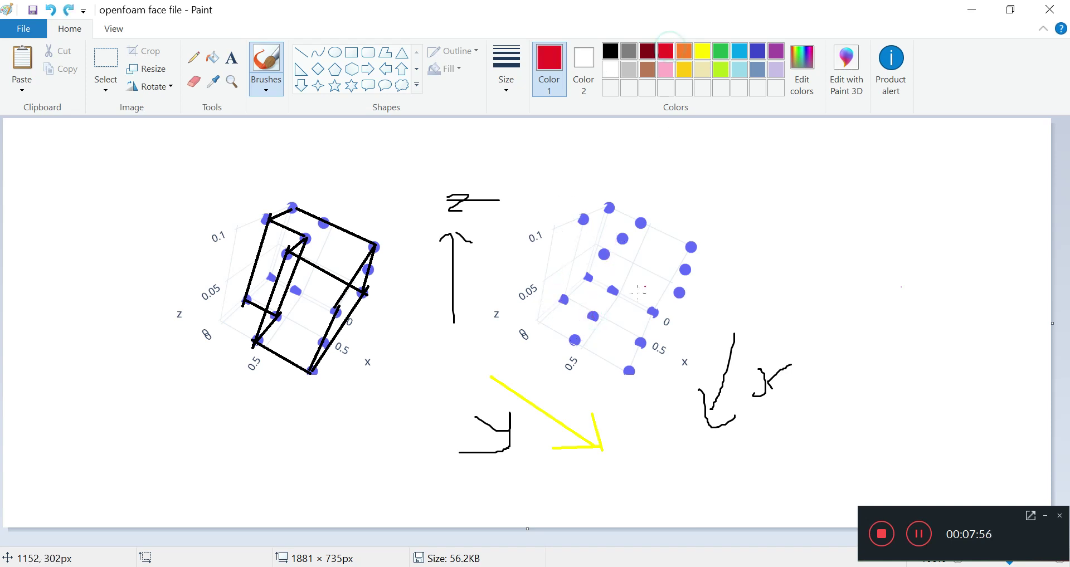
{"action": "mouse_move", "coordinate": [594, 317]}
{"action": "left_mouse_down"}
{"action": "mouse_move", "coordinate": [619, 230]}
{"action": "mouse_move", "coordinate": [584, 219]}
{"action": "mouse_move", "coordinate": [558, 299]}
{"action": "mouse_move", "coordinate": [552, 275]}
{"action": "mouse_move", "coordinate": [576, 296]}
{"action": "left_mouse_up"}
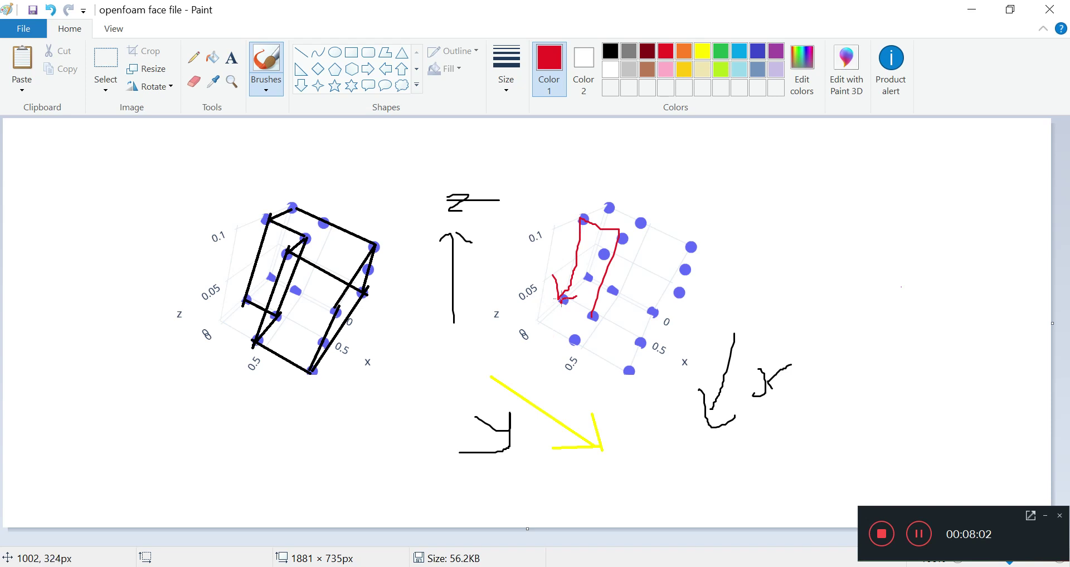
{"action": "left_click", "coordinate": [105, 58]}
{"action": "mouse_move", "coordinate": [404, 463]}
{"action": "left_mouse_down"}
{"action": "mouse_move", "coordinate": [808, 171]}
{"action": "mouse_move", "coordinate": [830, 169]}
{"action": "left_mouse_up"}
In the OpenFoam icoFoam Word document, add the line "Twelfth face:" below the eleventh face's sketch, paste the new sketch under it and save
{"action": "mouse_move", "coordinate": [405, 530]}
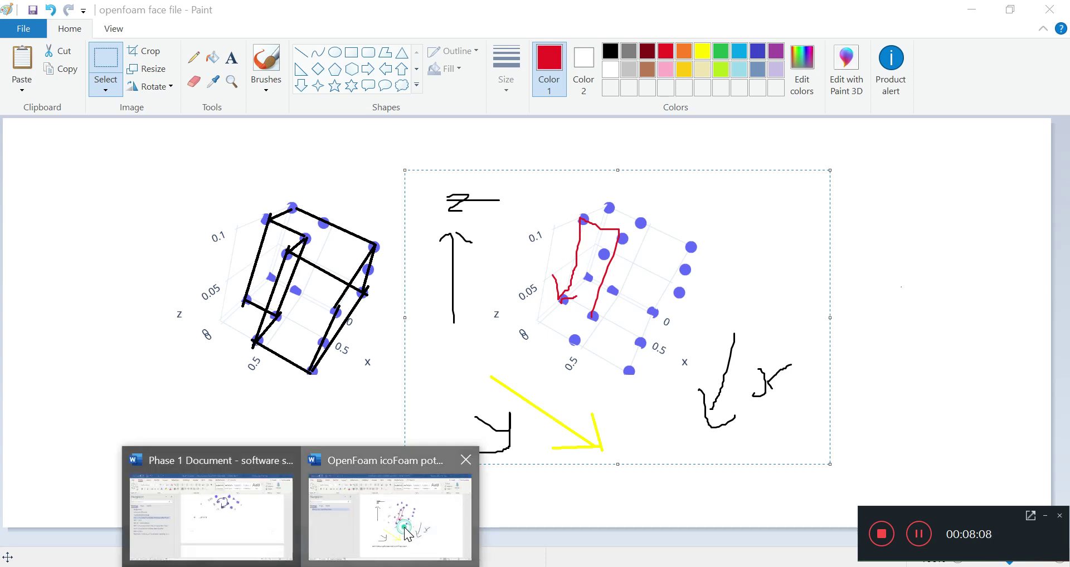
{"action": "left_click", "coordinate": [405, 527]}
{"action": "scroll", "coordinate": [637, 236], "scroll_direction": "down", "scroll_amount": 5}
{"action": "left_click", "coordinate": [637, 237]}
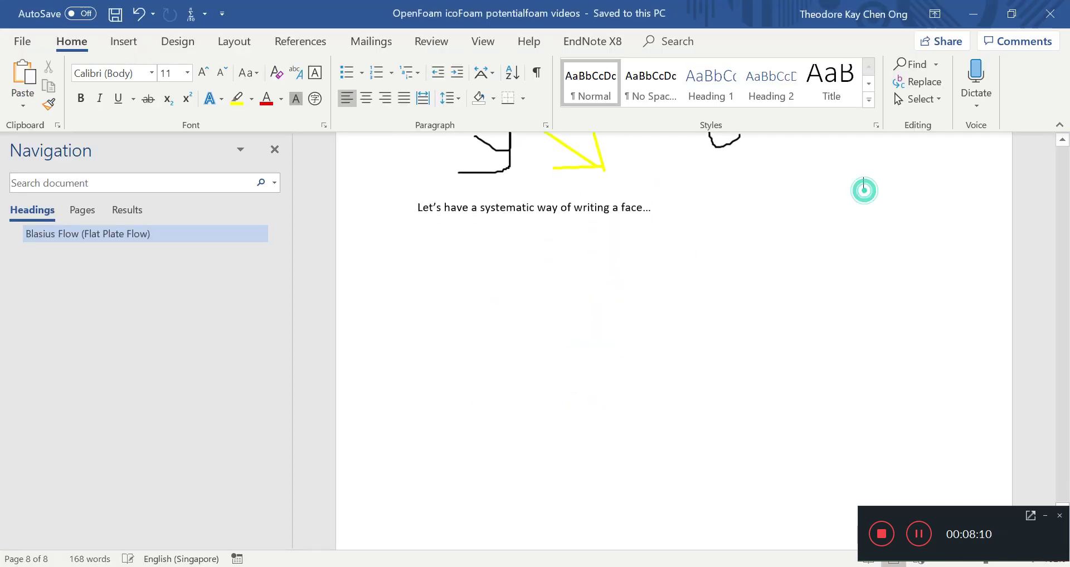
{"action": "scroll", "coordinate": [747, 301], "scroll_direction": "up", "scroll_amount": 10}
{"action": "scroll", "coordinate": [725, 391], "scroll_direction": "up", "scroll_amount": 3}
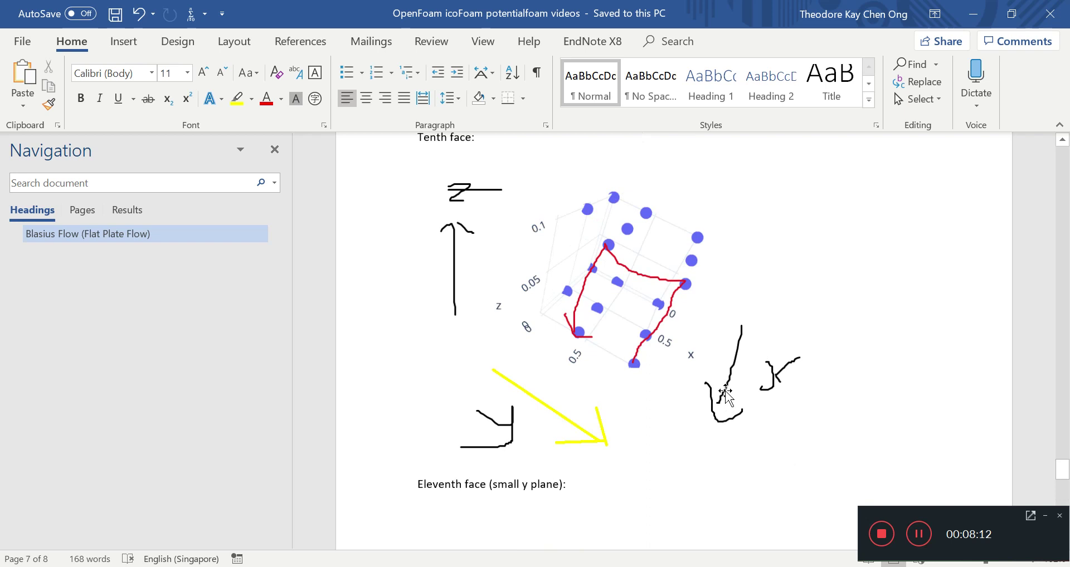
{"action": "type", "text": "twel"}
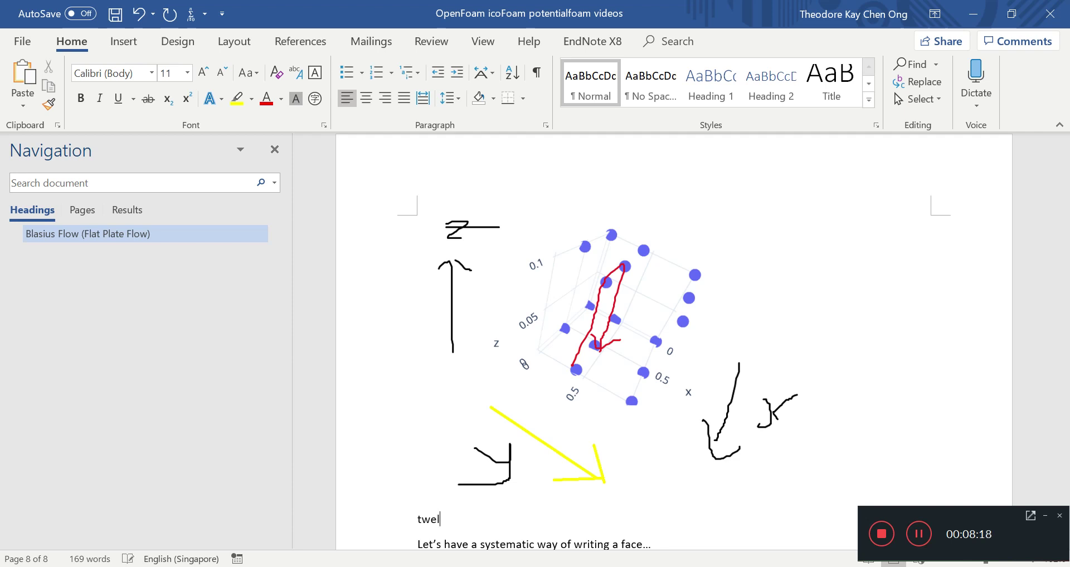
{"action": "type", "text": "fth face:"}
{"action": "key", "text": "Return"}
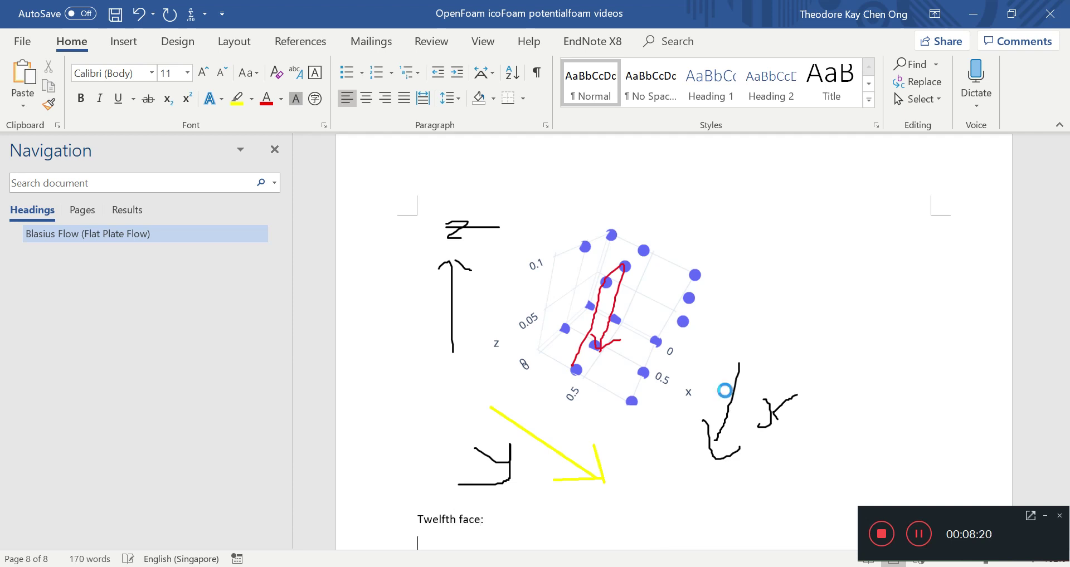
{"action": "key", "text": "ctrl+v"}
{"action": "key", "text": "ctrl+s"}
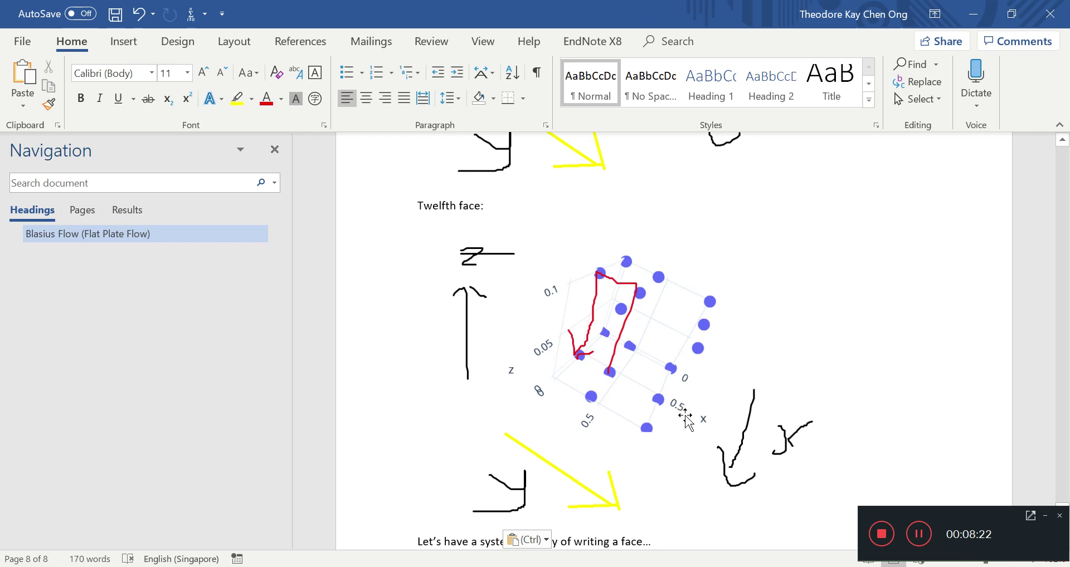
Review and compare the pasted sketches up to the twelfth face in the Word document
{"action": "scroll", "coordinate": [681, 417], "scroll_direction": "up", "scroll_amount": 8}
{"action": "scroll", "coordinate": [681, 417], "scroll_direction": "down", "scroll_amount": 3}
{"action": "scroll", "coordinate": [683, 415], "scroll_direction": "up", "scroll_amount": 4}
{"action": "scroll", "coordinate": [686, 412], "scroll_direction": "down", "scroll_amount": 6}
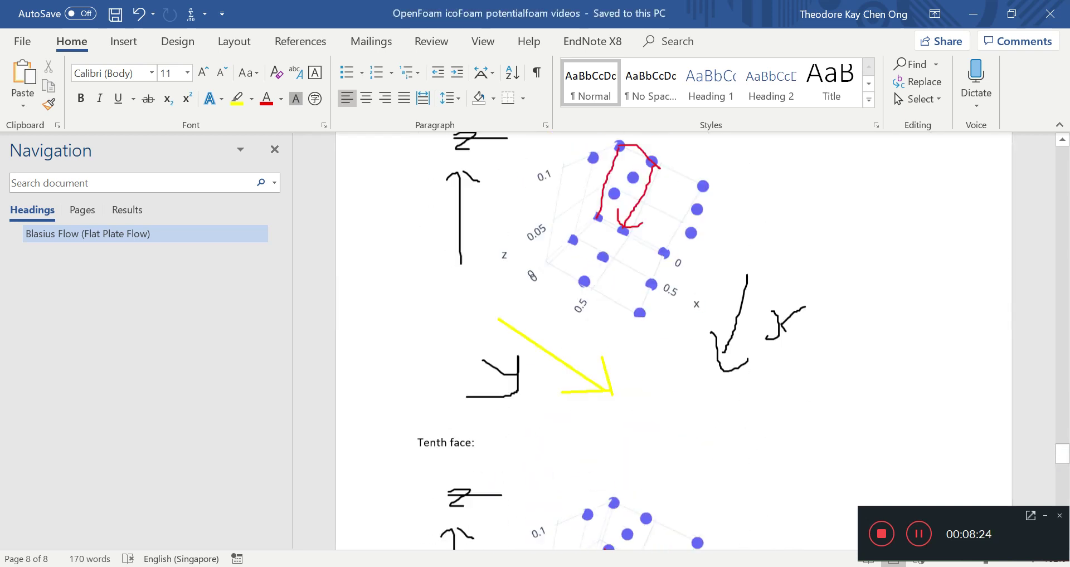
{"action": "scroll", "coordinate": [691, 395], "scroll_direction": "down", "scroll_amount": 3}
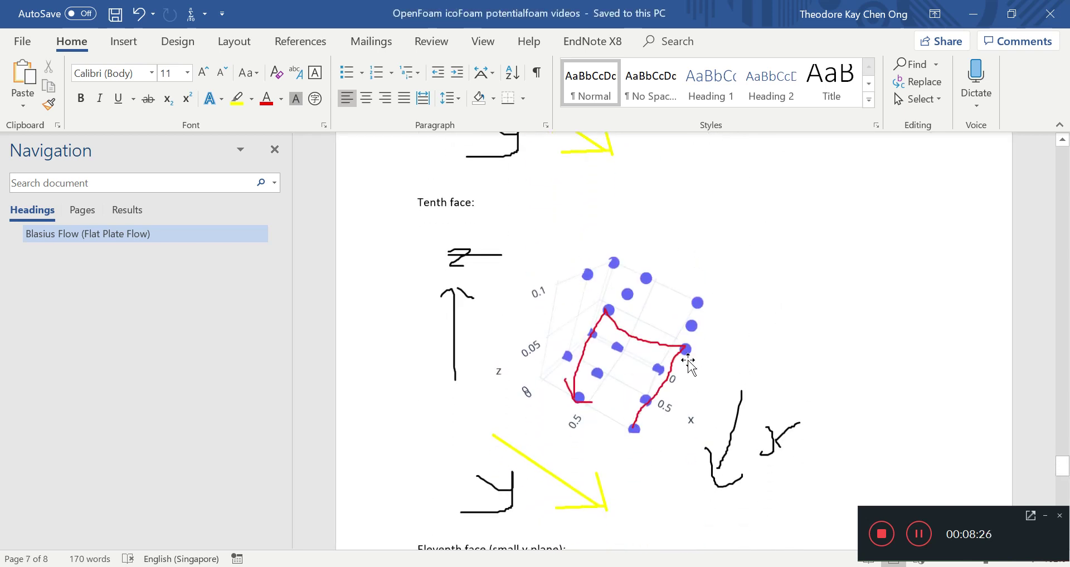
{"action": "scroll", "coordinate": [585, 424], "scroll_direction": "down", "scroll_amount": 6}
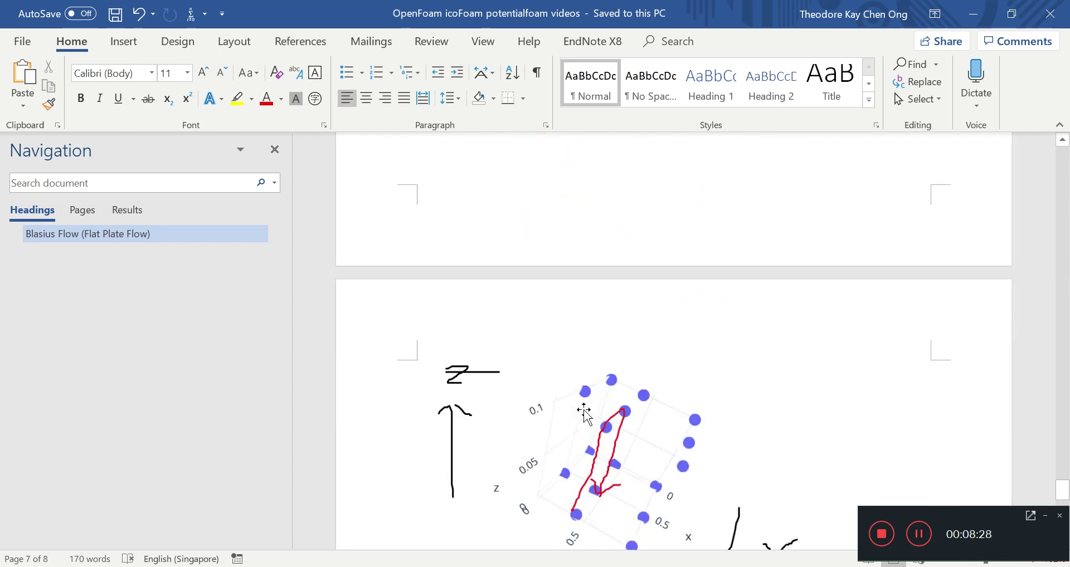
{"action": "scroll", "coordinate": [608, 435], "scroll_direction": "down", "scroll_amount": 4}
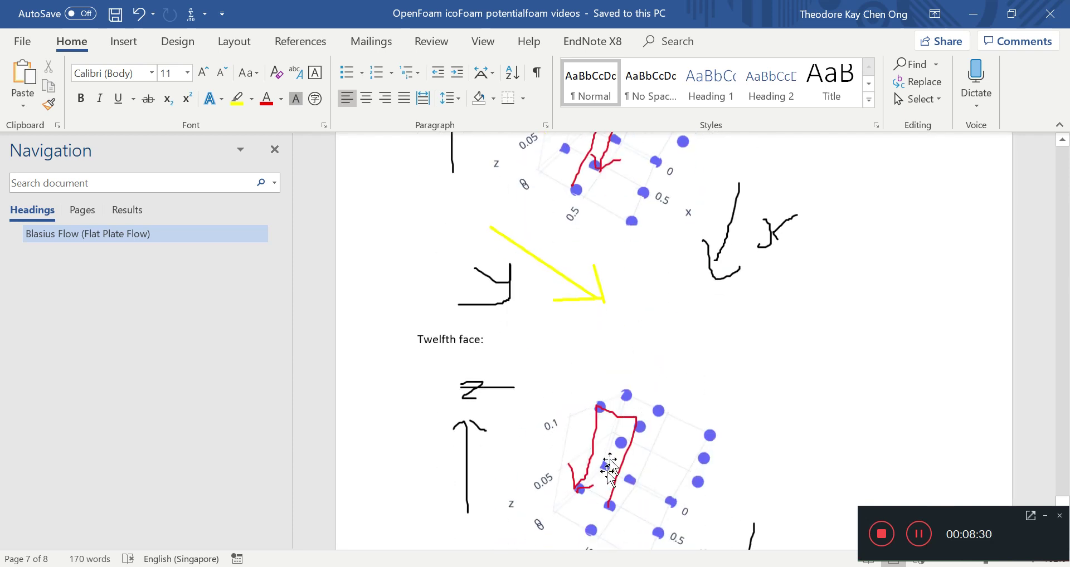
{"action": "scroll", "coordinate": [579, 490], "scroll_direction": "down", "scroll_amount": 5}
{"action": "scroll", "coordinate": [587, 464], "scroll_direction": "up", "scroll_amount": 2}
{"action": "scroll", "coordinate": [586, 463], "scroll_direction": "up", "scroll_amount": 1}
In Paint, undo the previous red path and brush a new one through vertices 1, 9, 8 and 0, ending in an arrowhead
{"action": "key", "text": "alt+Tab"}
{"action": "left_click", "coordinate": [921, 244]}
{"action": "key", "text": "ctrl+z"}
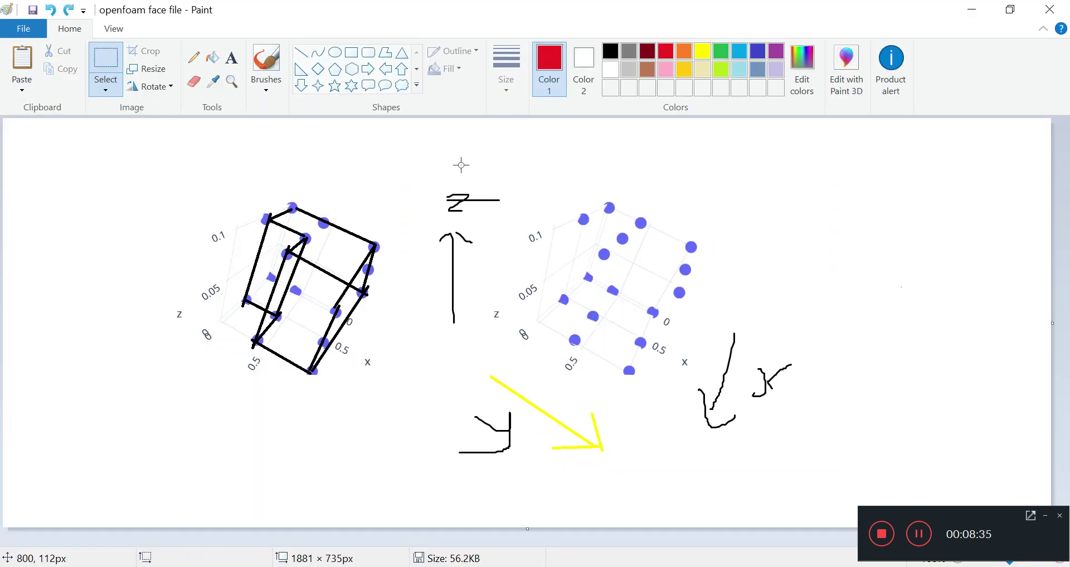
{"action": "left_click", "coordinate": [266, 60]}
{"action": "left_click_drag", "start_coordinate": [564, 301], "coordinate": [588, 216]}
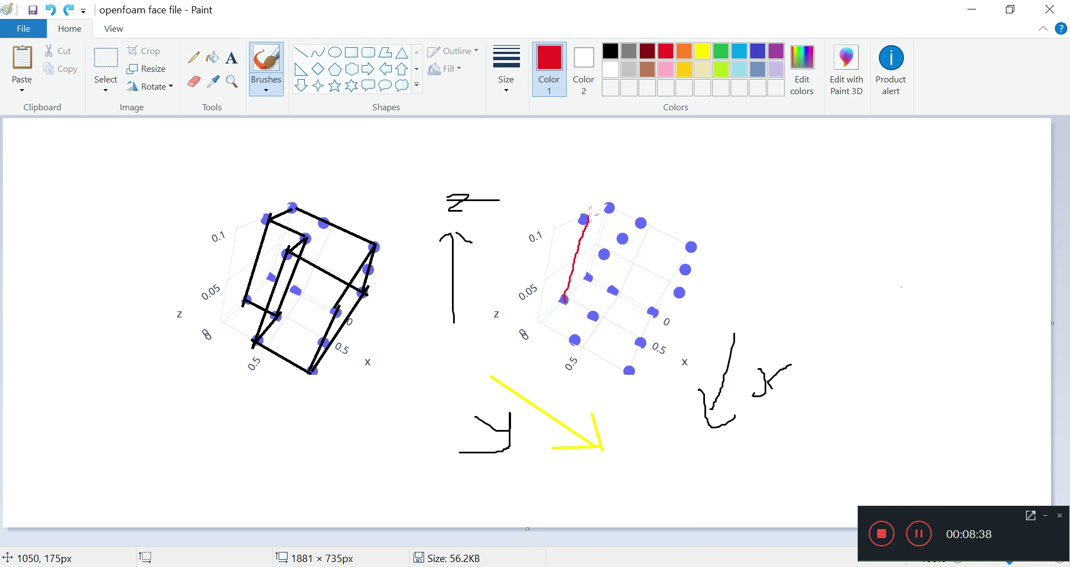
{"action": "left_click_drag", "start_coordinate": [578, 273], "coordinate": [607, 274]}
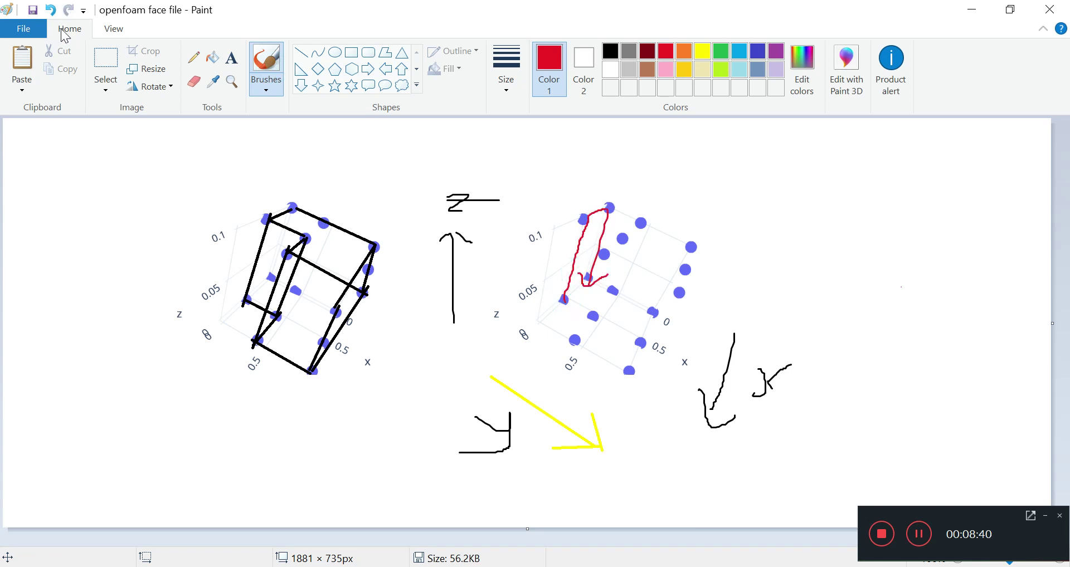
Select the right-hand sketch with its axes and paste it below the twelfth face's sketch in the OpenFoam icoFoam Word document
{"action": "left_click", "coordinate": [105, 61]}
{"action": "left_click_drag", "start_coordinate": [387, 488], "coordinate": [866, 172]}
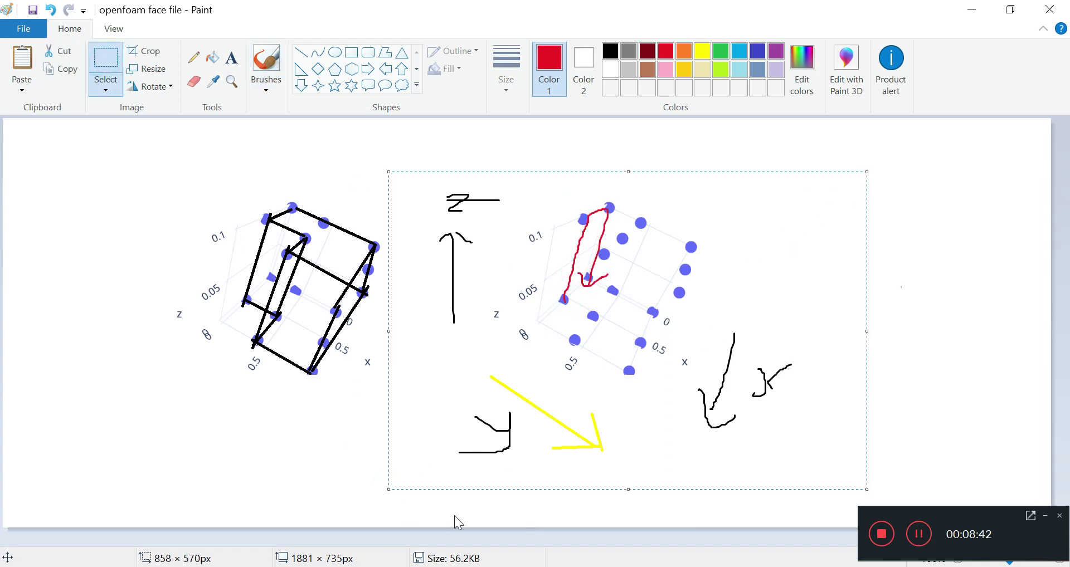
{"action": "key", "text": "alt+Tab"}
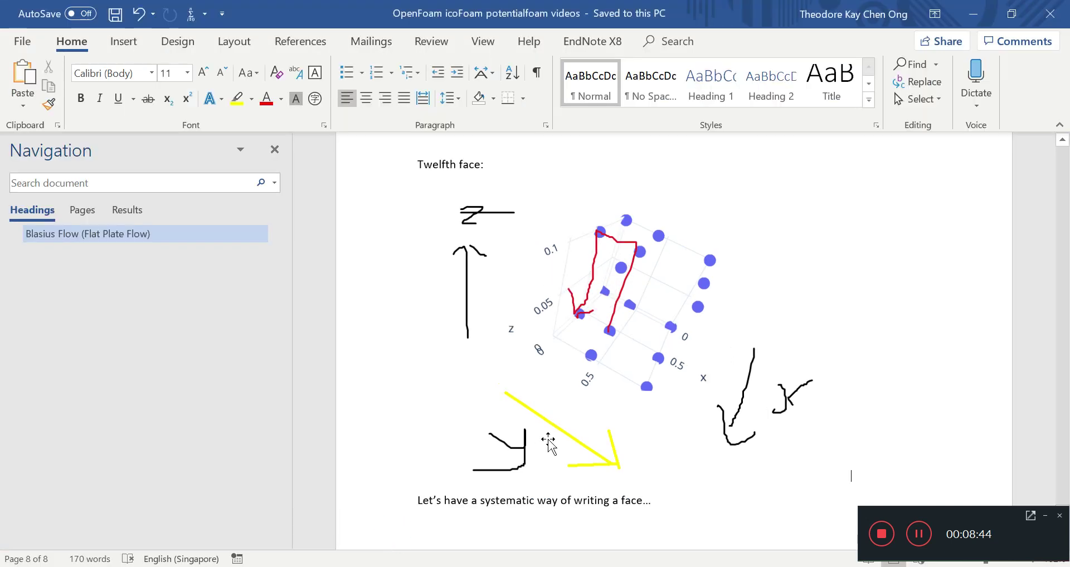
{"action": "key", "text": "Return"}
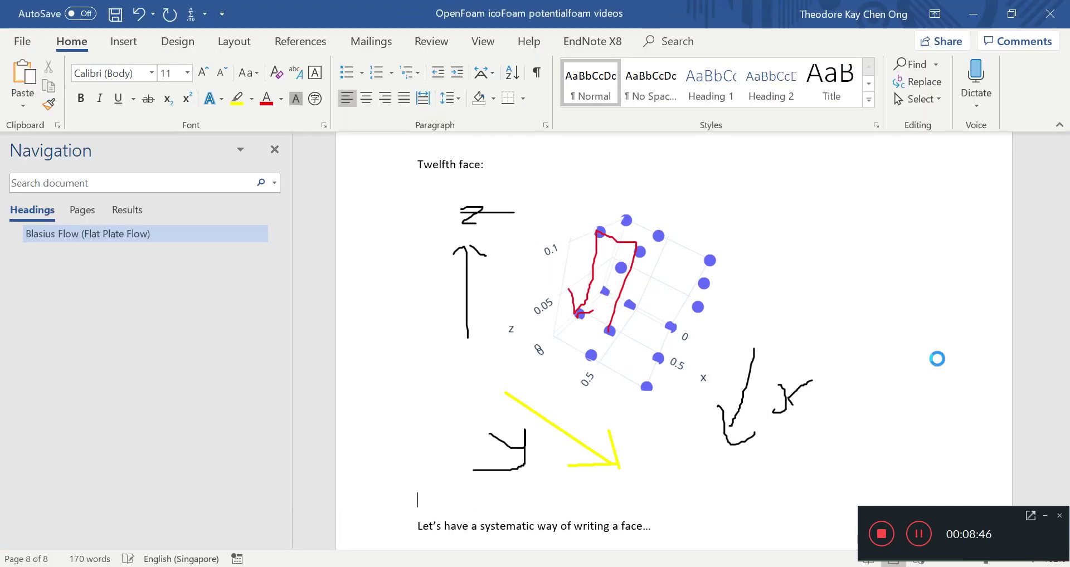
{"action": "key", "text": "ctrl+v"}
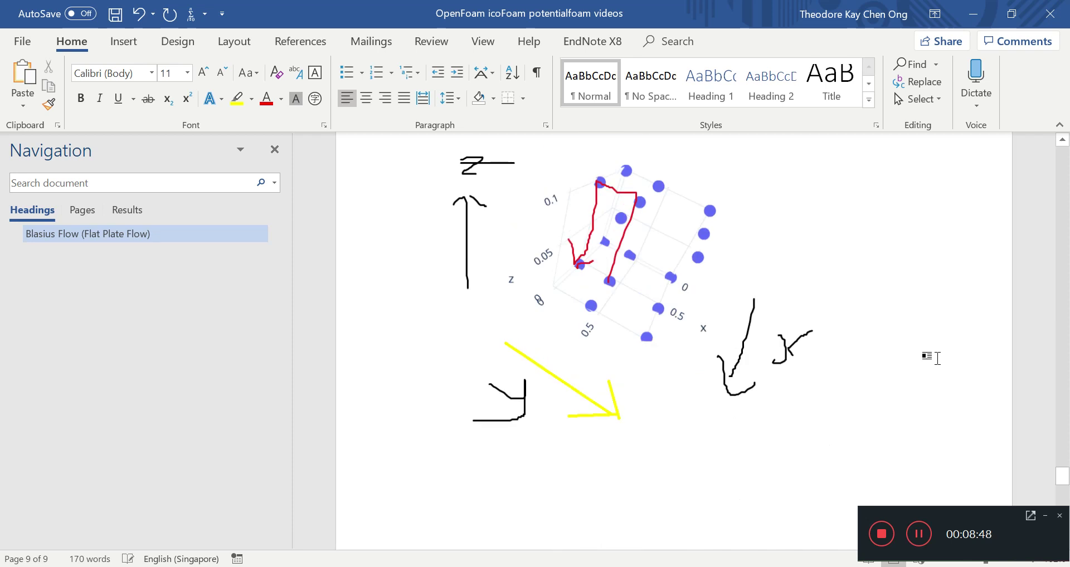
Add the caption "Thirteenth face:" between the twelfth face's sketch and the new sketch, and save the document
{"action": "scroll", "coordinate": [936, 359], "scroll_direction": "down", "scroll_amount": 6}
{"action": "scroll", "coordinate": [936, 358], "scroll_direction": "up", "scroll_amount": 1}
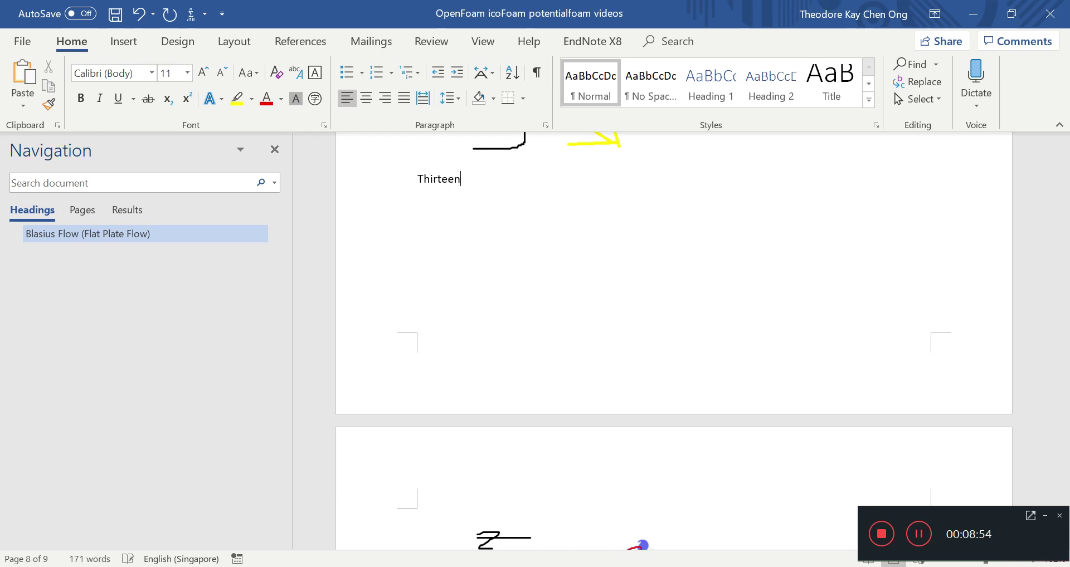
{"action": "key", "text": "ctrl+s"}
{"action": "type", "text": ":"}
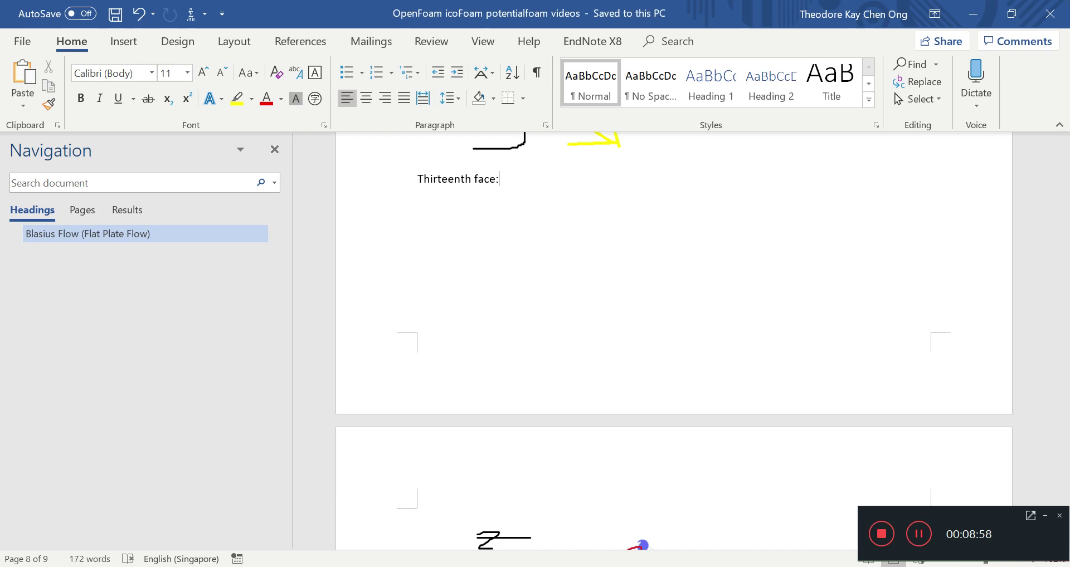
Check face (3 11 9 1) in the terminal, and highlight the coordinate row of vertex 3 in the Plotly grid
{"action": "mouse_move", "coordinate": [459, 565]}
{"action": "left_click", "coordinate": [458, 517]}
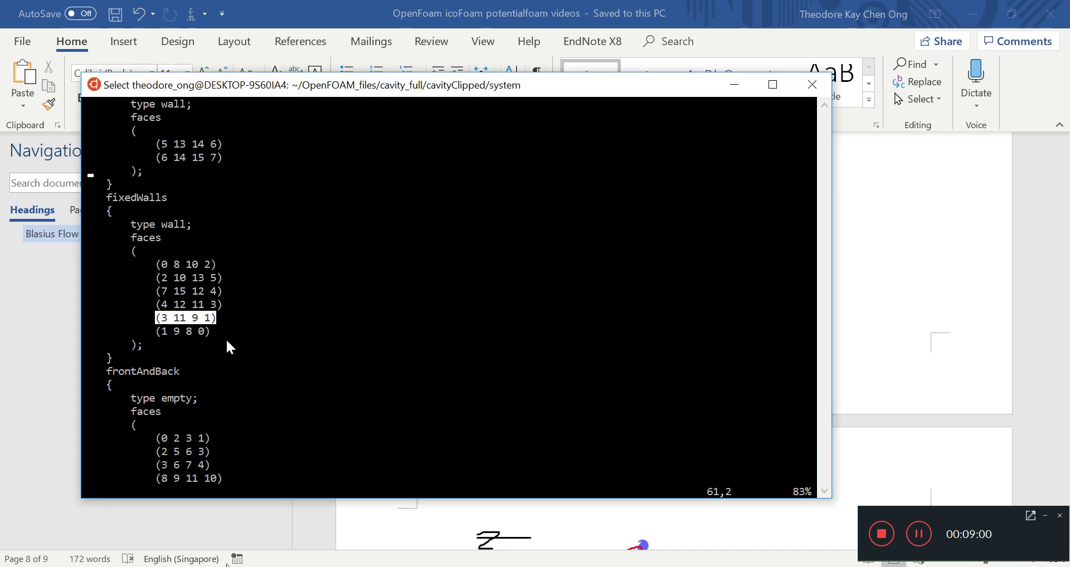
{"action": "key", "text": "alt+Tab"}
{"action": "left_click_drag", "start_coordinate": [456, 217], "coordinate": [604, 216]}
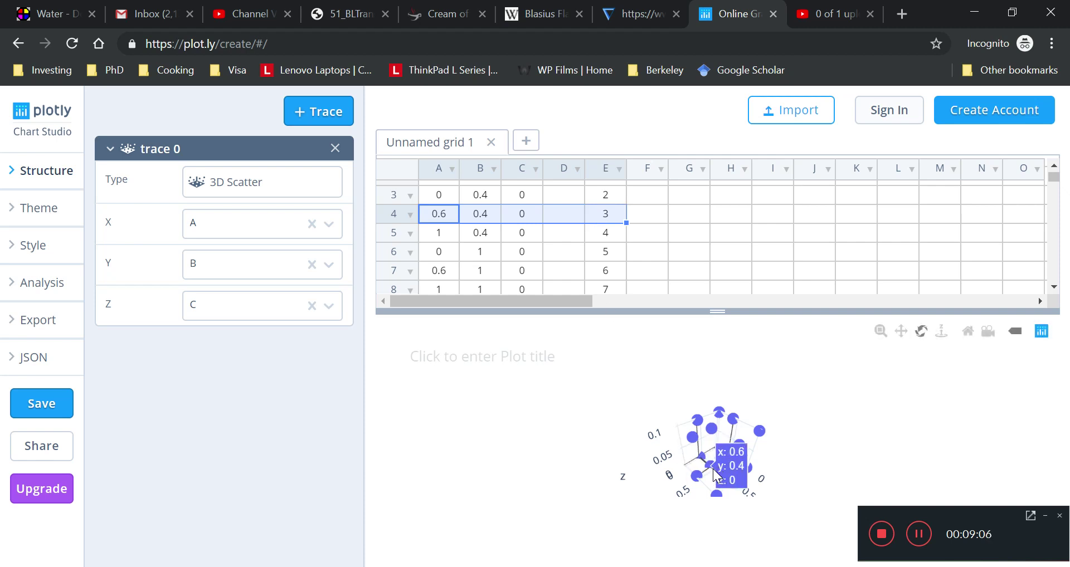
Look through the grid's vertex rows, highlight the rows of vertices 8 and 9, and find vertex 3 in the 3D scatter plot
{"action": "left_click", "coordinate": [1042, 287]}
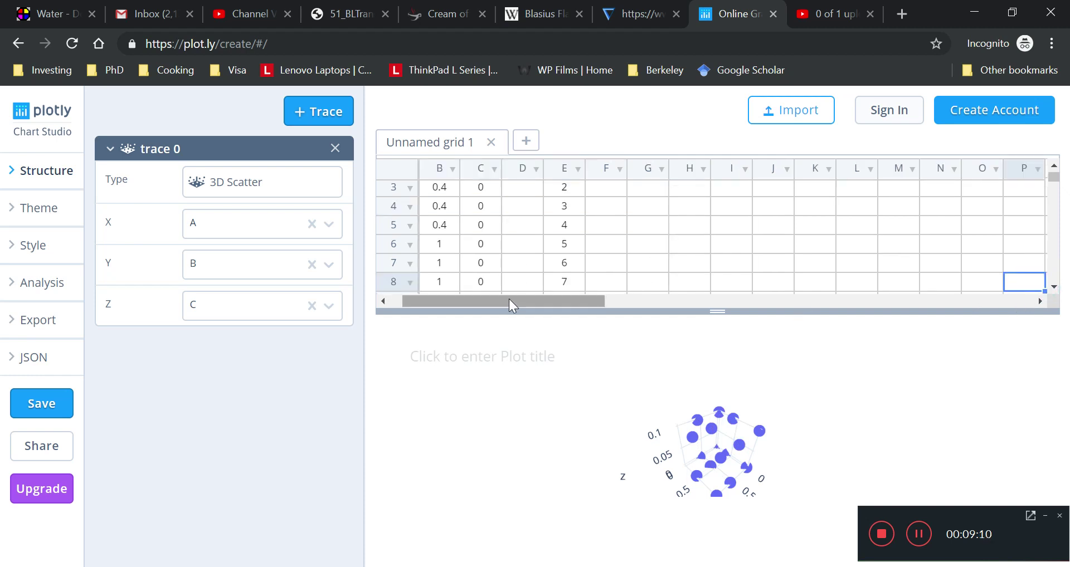
{"action": "left_click_drag", "start_coordinate": [509, 299], "coordinate": [454, 275]}
{"action": "left_click", "coordinate": [533, 236]}
{"action": "scroll", "coordinate": [534, 236], "scroll_direction": "down", "scroll_amount": 7}
{"action": "scroll", "coordinate": [533, 236], "scroll_direction": "up", "scroll_amount": 4}
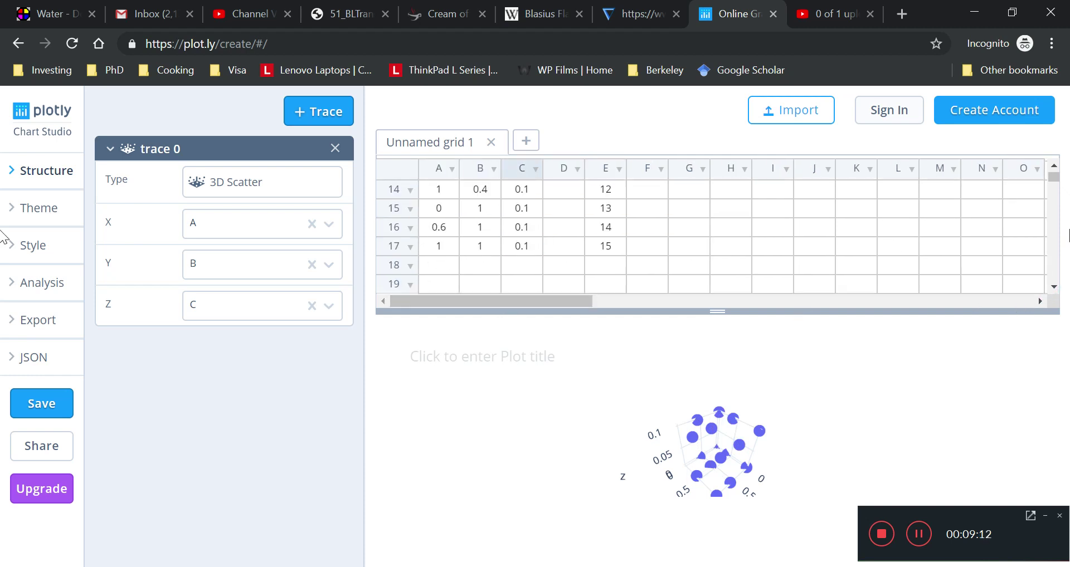
{"action": "left_click", "coordinate": [1053, 166]}
{"action": "left_click", "coordinate": [608, 229]}
{"action": "left_click_drag", "start_coordinate": [588, 234], "coordinate": [448, 231]}
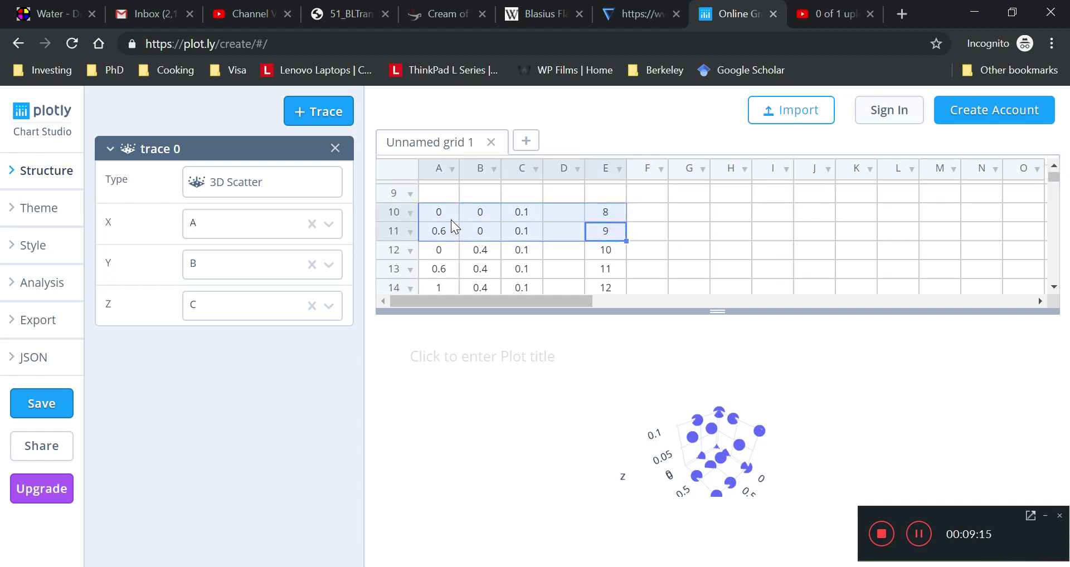
{"action": "left_click", "coordinate": [713, 470]}
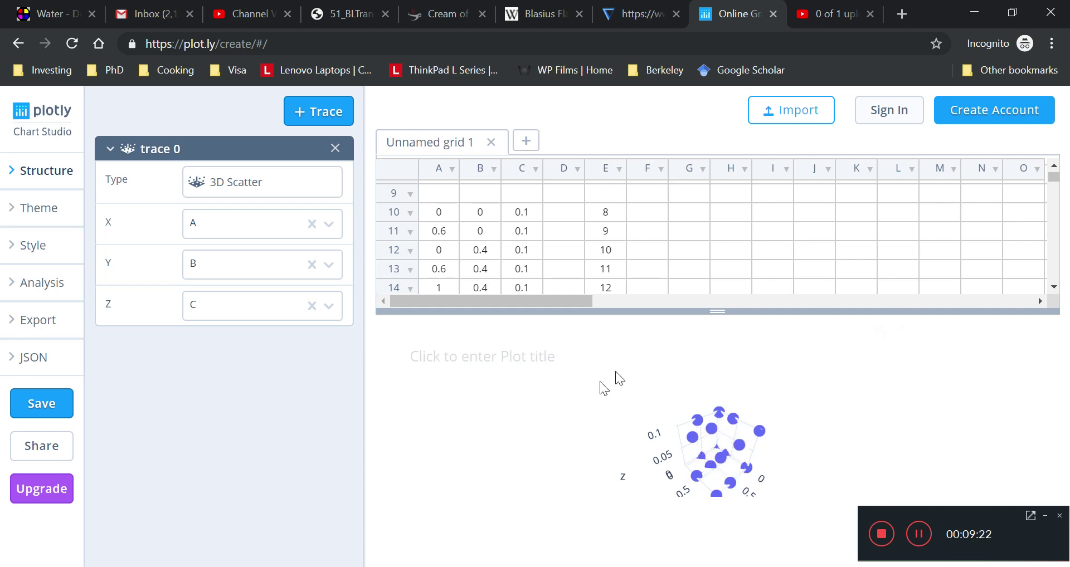
{"action": "scroll", "coordinate": [1057, 181], "scroll_direction": "up", "scroll_amount": 3}
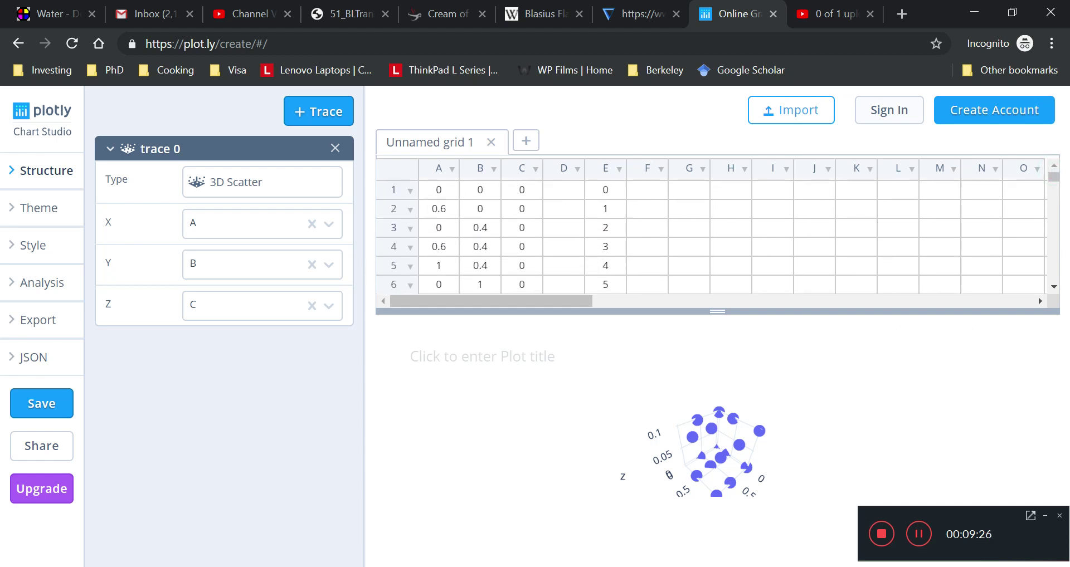
Highlight the coordinate row of vertex 11 in the grid and locate that point in the 3D scatter plot
{"action": "key", "text": "alt+Tab"}
{"action": "left_click", "coordinate": [880, 233]}
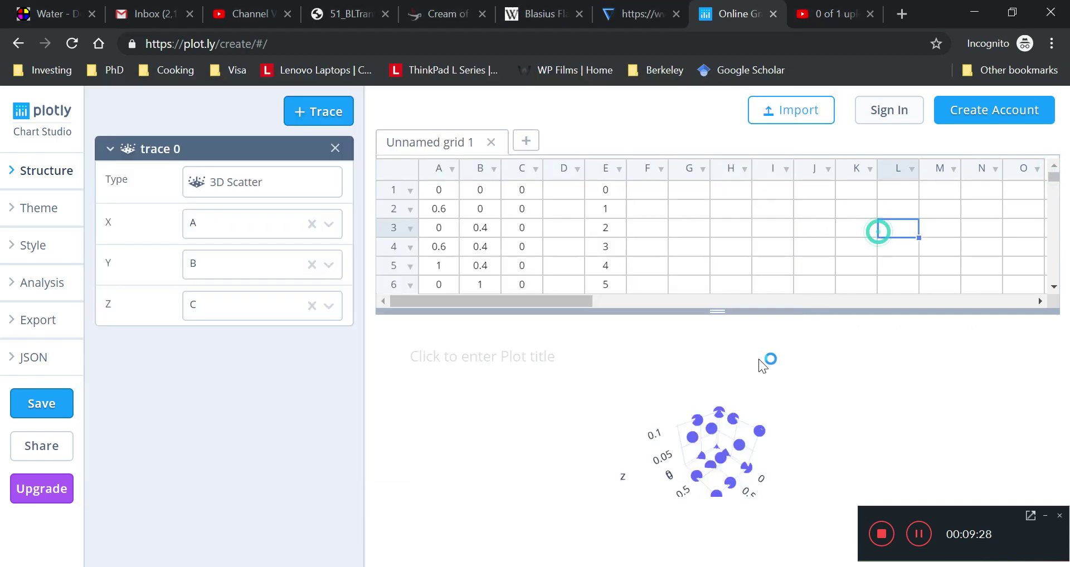
{"action": "mouse_move", "coordinate": [707, 464]}
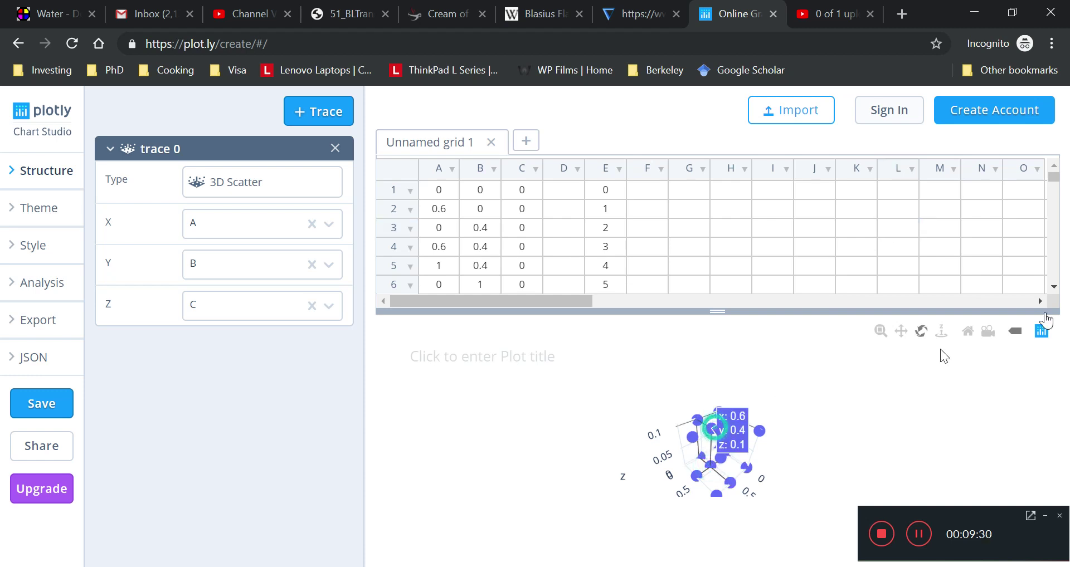
{"action": "left_click", "coordinate": [1049, 279]}
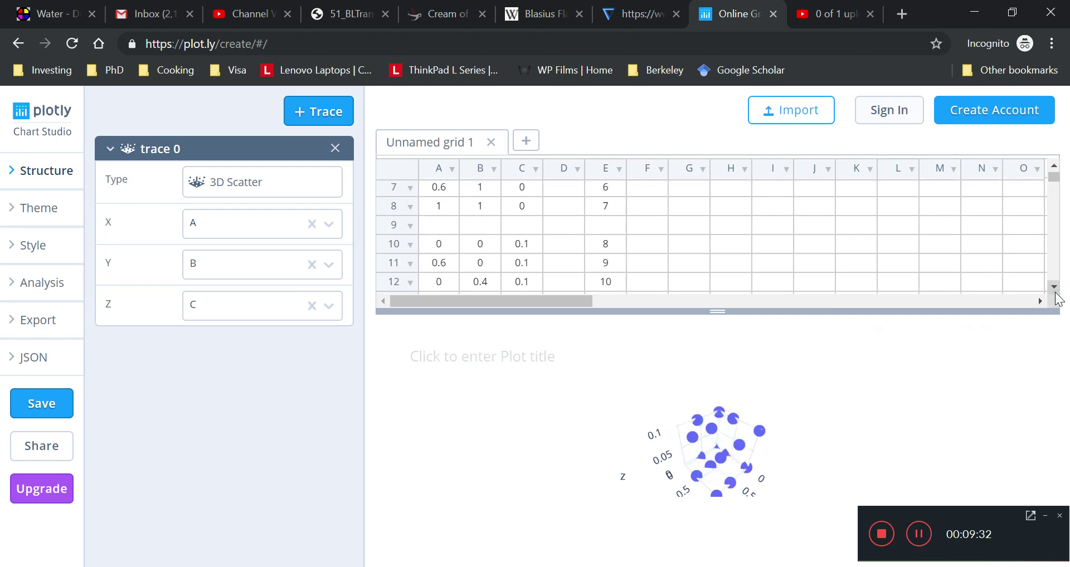
{"action": "scroll", "coordinate": [1051, 291], "scroll_direction": "down", "scroll_amount": 2}
{"action": "left_click_drag", "start_coordinate": [618, 267], "coordinate": [440, 268]}
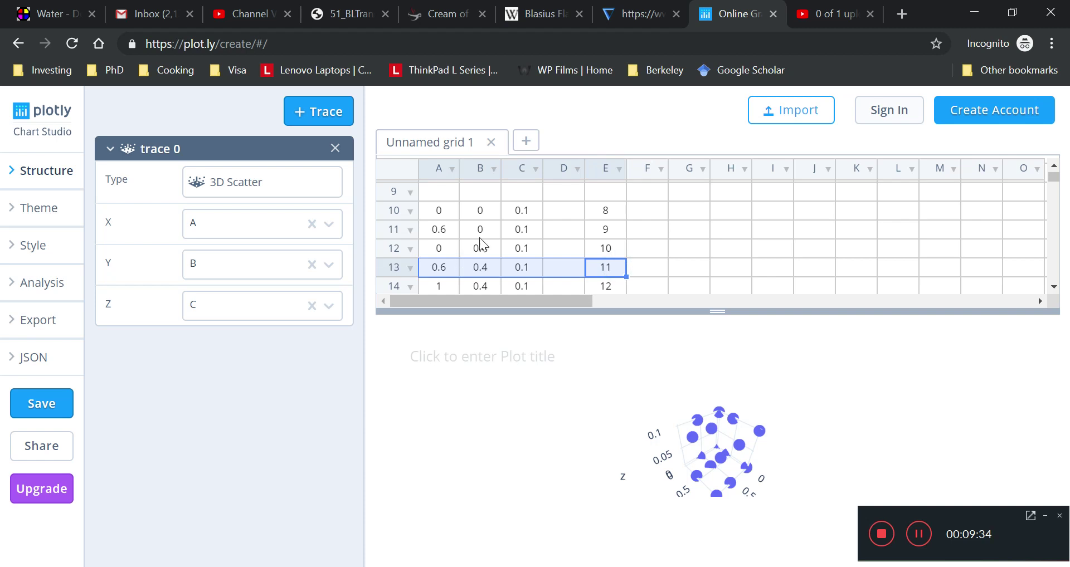
{"action": "mouse_move", "coordinate": [716, 436]}
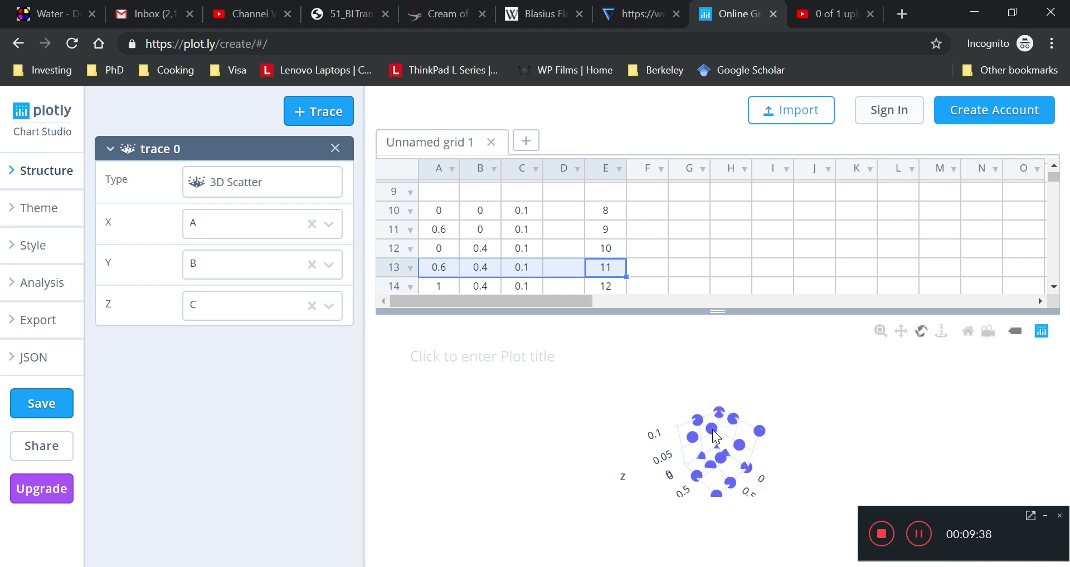
Highlight the coordinate row of vertex 9 and trace the face through vertices 3, 11, 9 and 1 in the 3D plot
{"action": "key", "text": "alt+Tab"}
{"action": "key", "text": "alt+Tab"}
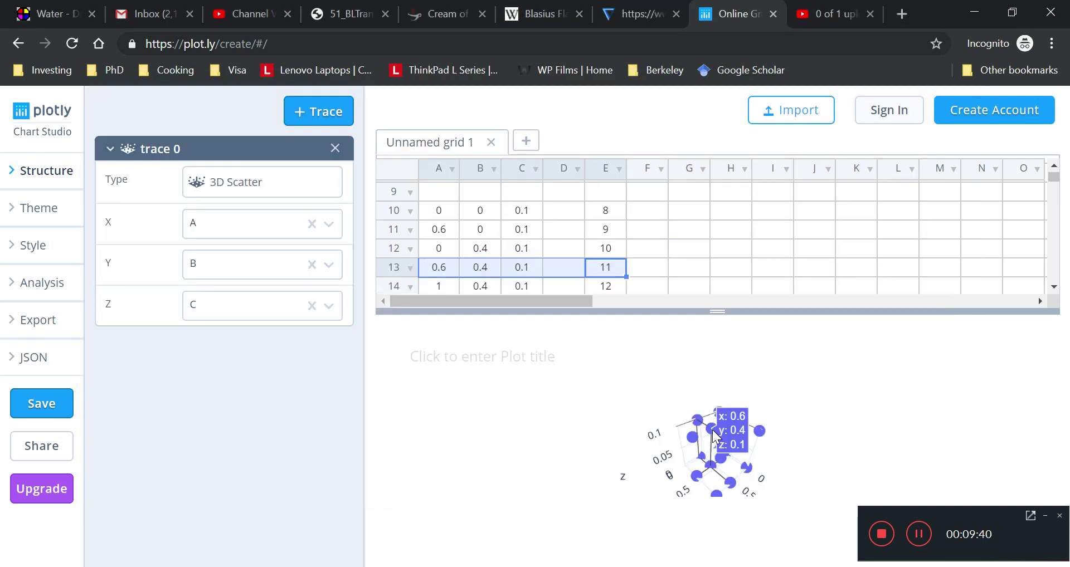
{"action": "left_click", "coordinate": [698, 419]}
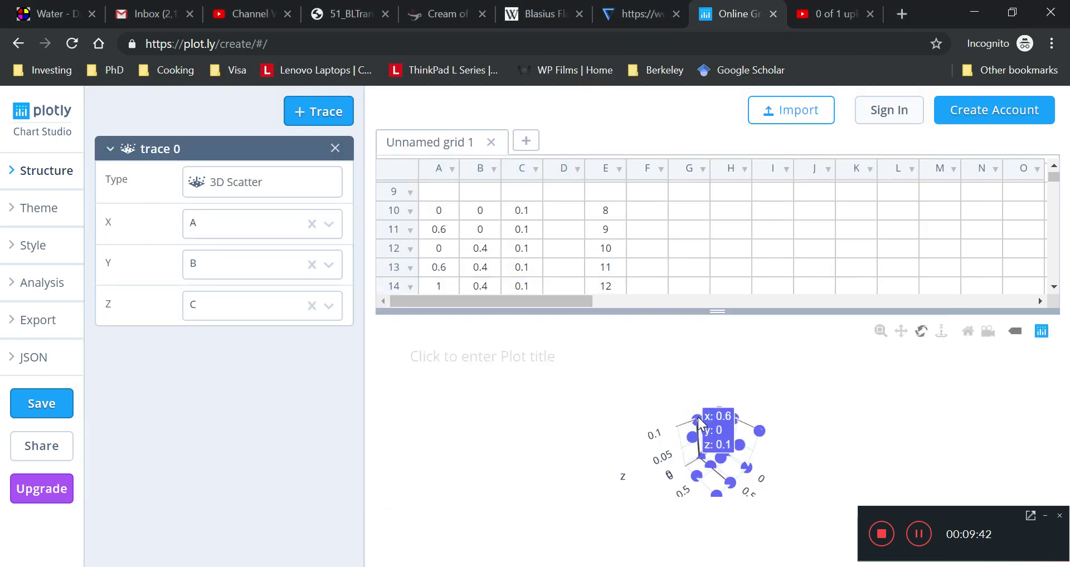
{"action": "left_click_drag", "start_coordinate": [439, 229], "coordinate": [605, 231]}
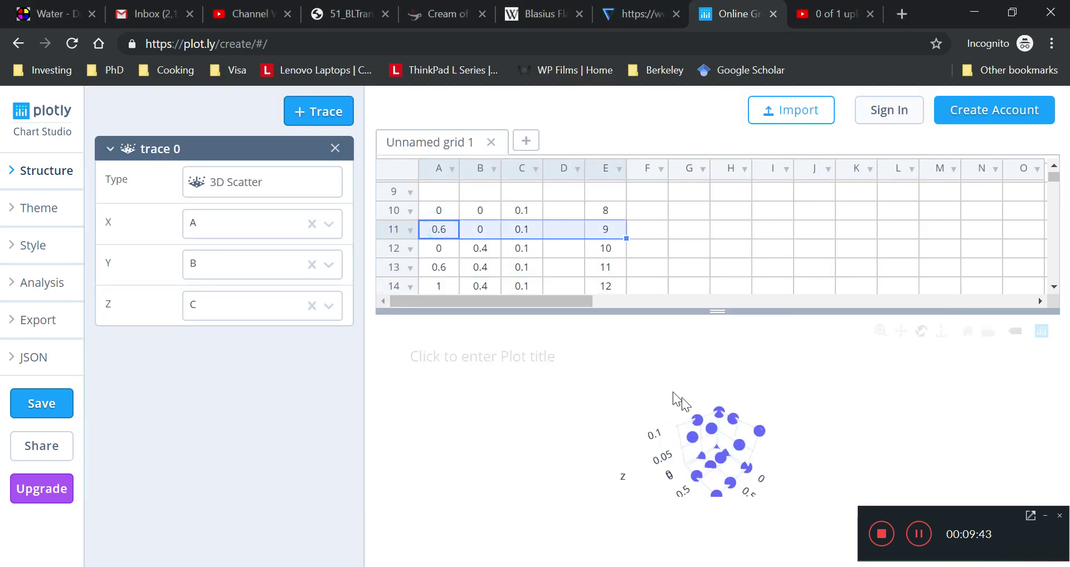
{"action": "left_click", "coordinate": [703, 460]}
{"action": "left_click", "coordinate": [712, 469]}
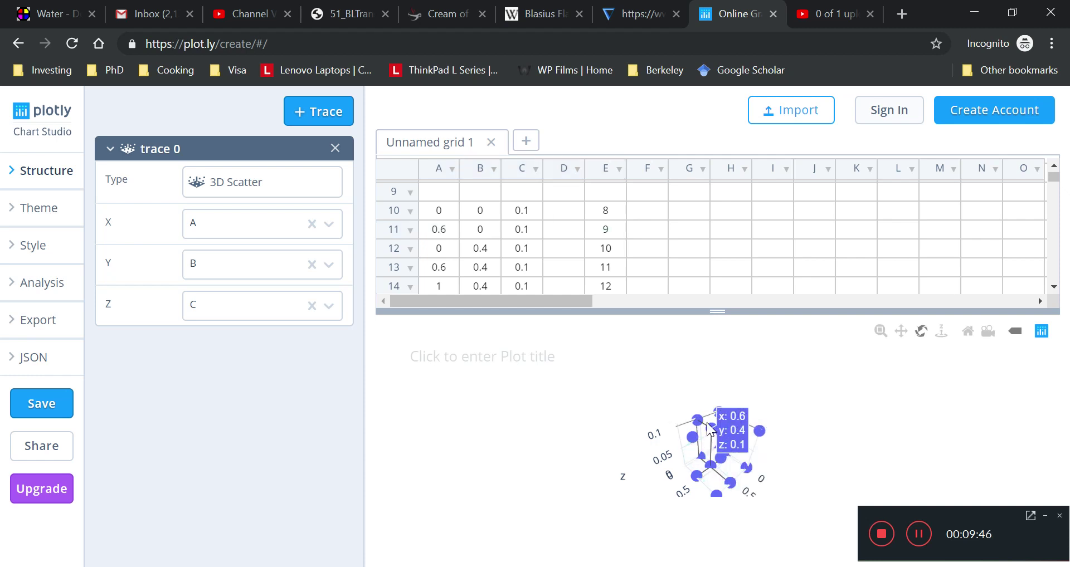
{"action": "left_click", "coordinate": [697, 449]}
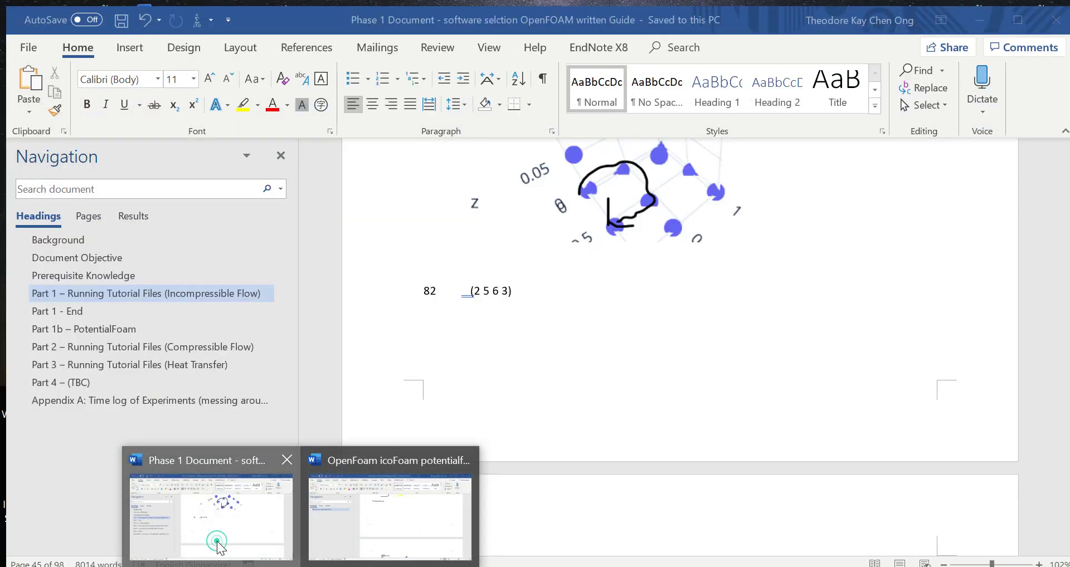
Review the face sketches in the Phase 1 Word document and examine the twelfth face's path in the OpenFoam icoFoam document
{"action": "left_click", "coordinate": [215, 535]}
{"action": "scroll", "coordinate": [666, 394], "scroll_direction": "down", "scroll_amount": 15}
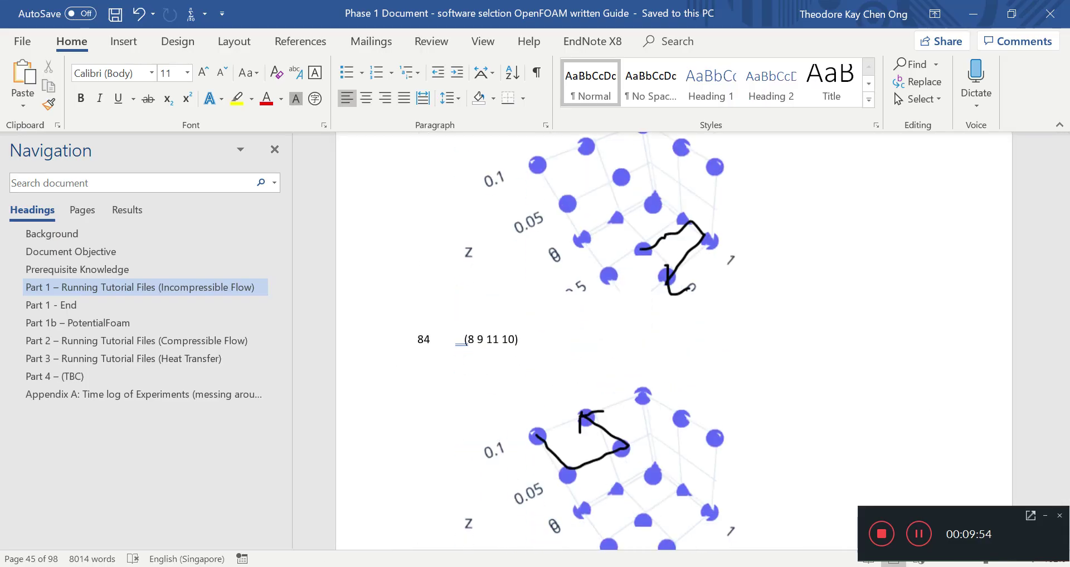
{"action": "mouse_move", "coordinate": [306, 560]}
{"action": "left_click", "coordinate": [413, 513]}
{"action": "scroll", "coordinate": [537, 420], "scroll_direction": "down", "scroll_amount": 8}
{"action": "scroll", "coordinate": [557, 430], "scroll_direction": "up", "scroll_amount": 8}
{"action": "scroll", "coordinate": [575, 424], "scroll_direction": "down", "scroll_amount": 15}
{"action": "scroll", "coordinate": [576, 425], "scroll_direction": "up", "scroll_amount": 8}
{"action": "left_click", "coordinate": [614, 341]}
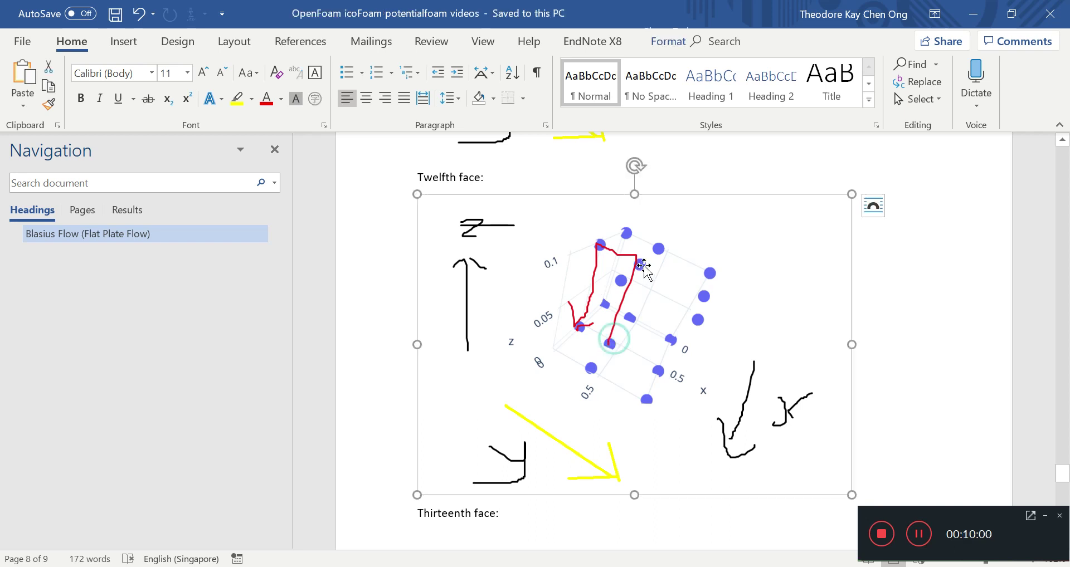
{"action": "left_click", "coordinate": [641, 266]}
{"action": "left_click", "coordinate": [578, 338]}
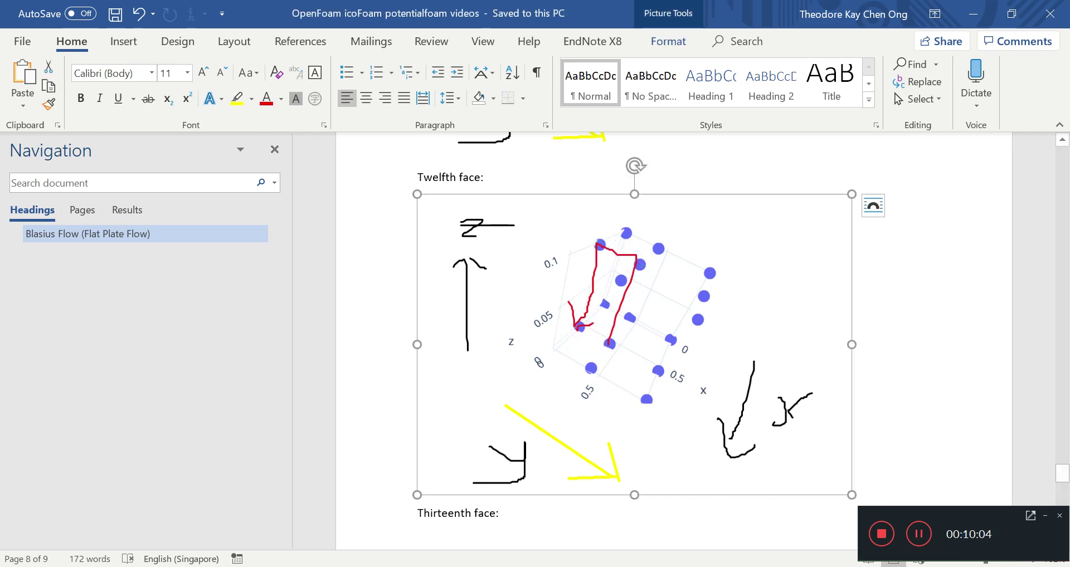
Switch to Plotly and recheck vertices 11 and 1 of the twelfth face in the 3D scatter plot
{"action": "mouse_move", "coordinate": [222, 566]}
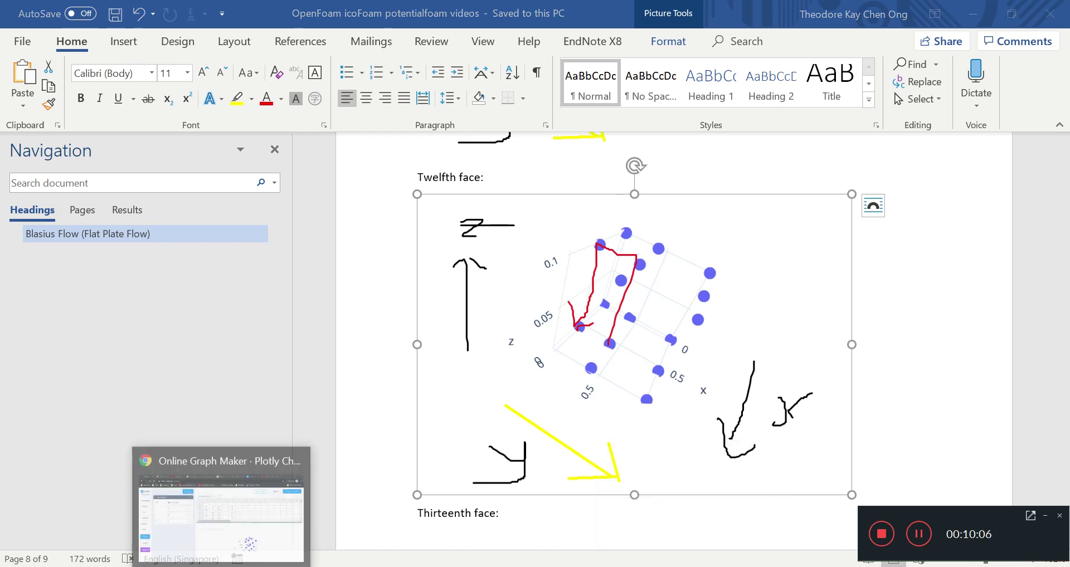
{"action": "left_click", "coordinate": [221, 518]}
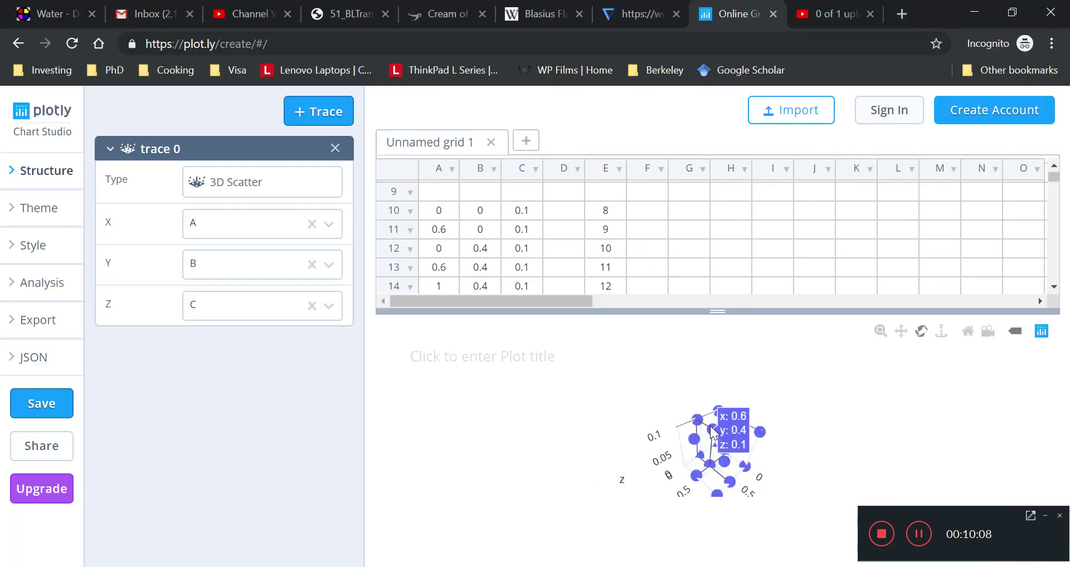
{"action": "left_click_drag", "start_coordinate": [701, 449], "coordinate": [707, 454]}
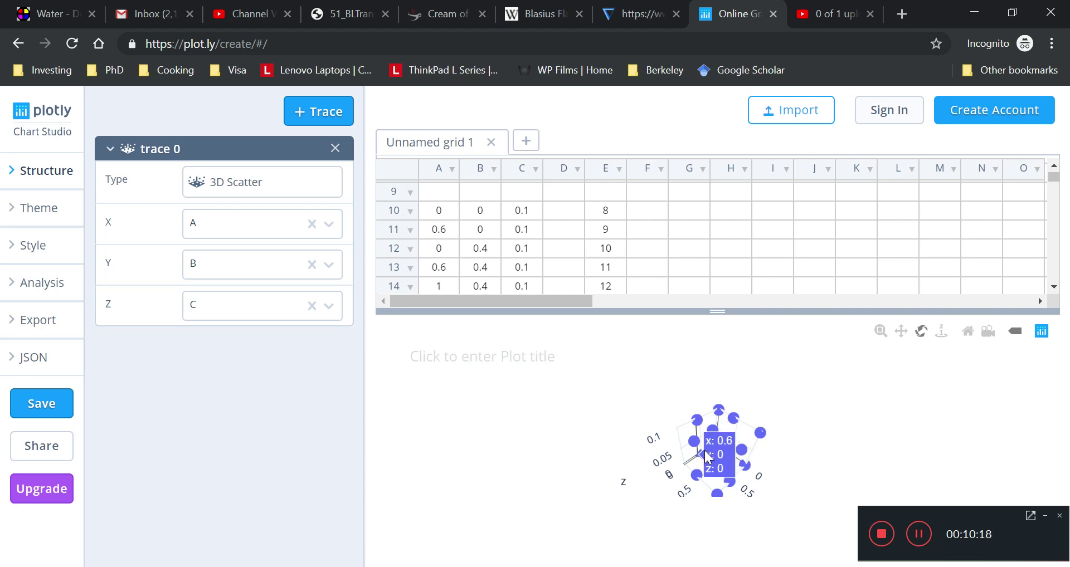
Switch to the terminal and highlight face (1 9 8 0) in the fixedWalls list
{"action": "key", "text": "alt+Tab"}
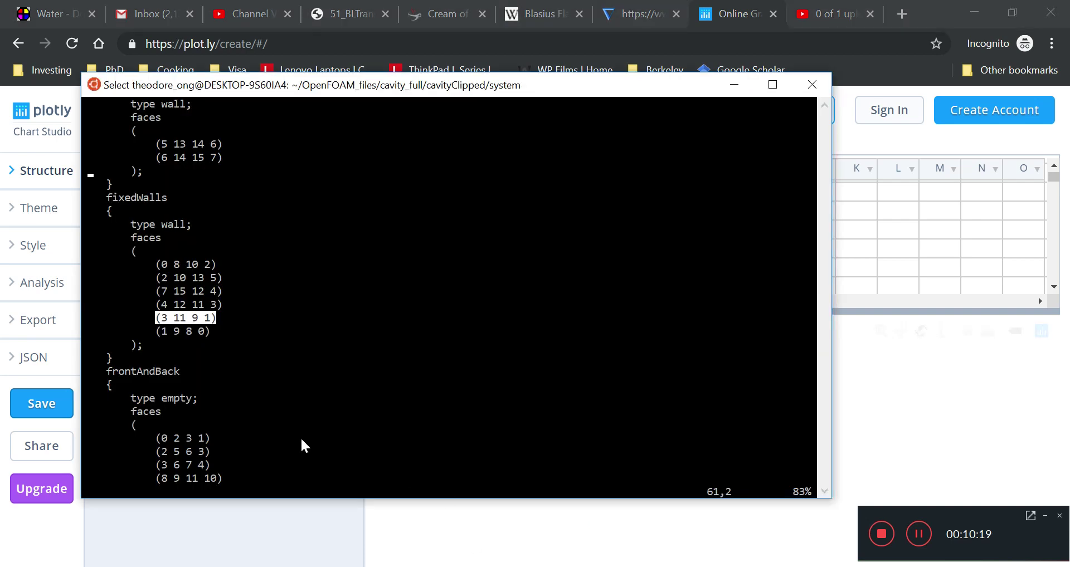
{"action": "left_click", "coordinate": [164, 331]}
{"action": "left_click_drag", "start_coordinate": [200, 338], "coordinate": [209, 335]}
Return to Plotly, highlight the coordinate row of vertex 1 in the grid and look for that point in the 3D plot
{"action": "left_click", "coordinate": [940, 211]}
{"action": "left_click", "coordinate": [1053, 166]}
{"action": "scroll", "coordinate": [1053, 166], "scroll_direction": "up", "scroll_amount": 3}
{"action": "scroll", "coordinate": [1051, 167], "scroll_direction": "up", "scroll_amount": 1}
{"action": "scroll", "coordinate": [1052, 167], "scroll_direction": "up", "scroll_amount": 1}
{"action": "left_click", "coordinate": [438, 208]}
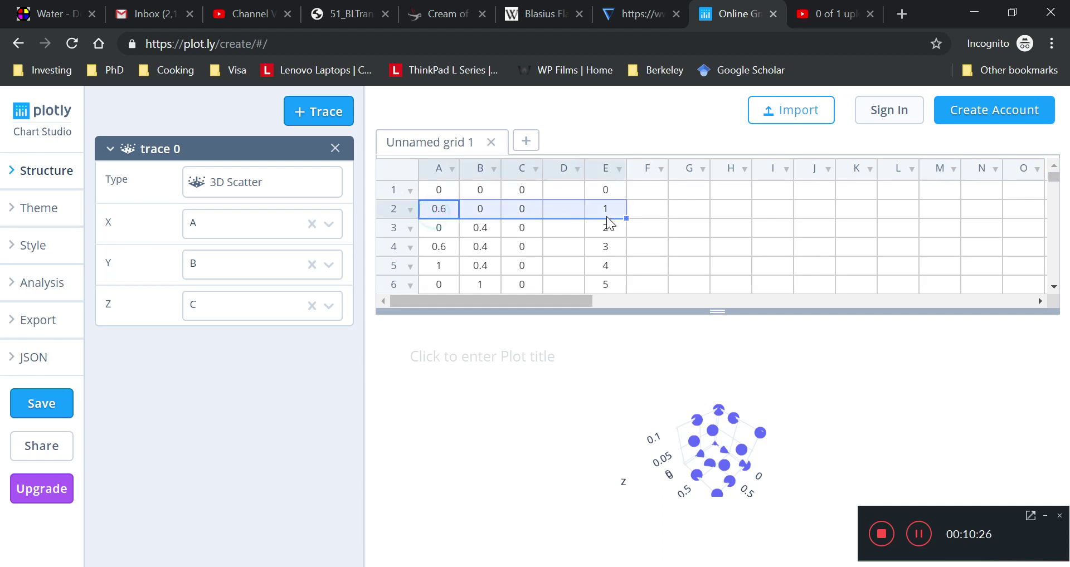
{"action": "left_click", "coordinate": [699, 441]}
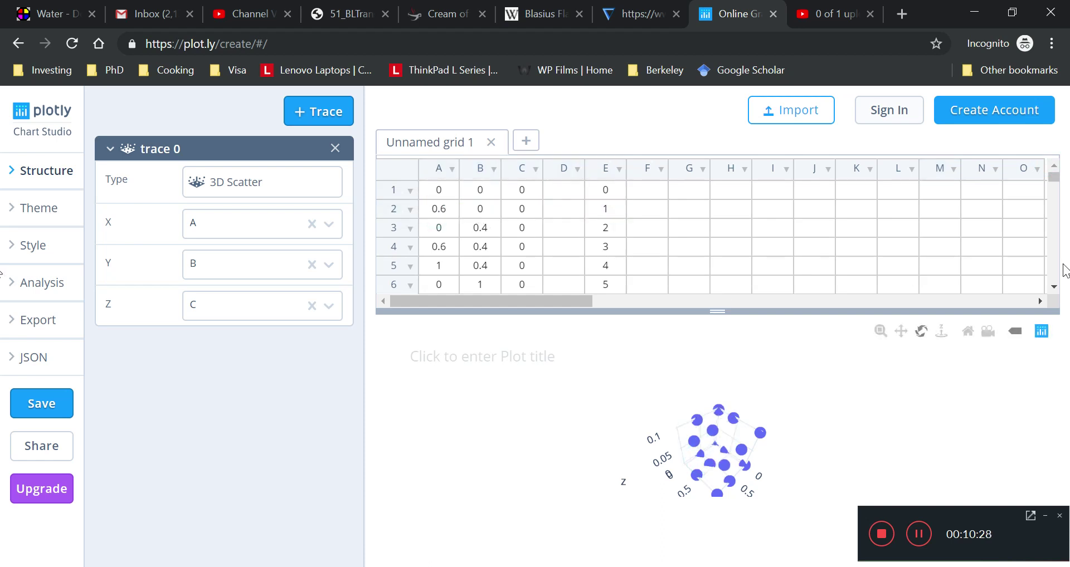
Highlight the coordinate row of vertex 9 in the grid and locate vertices 9 and 8 in the 3D plot
{"action": "scroll", "coordinate": [1052, 286], "scroll_direction": "down", "scroll_amount": 3}
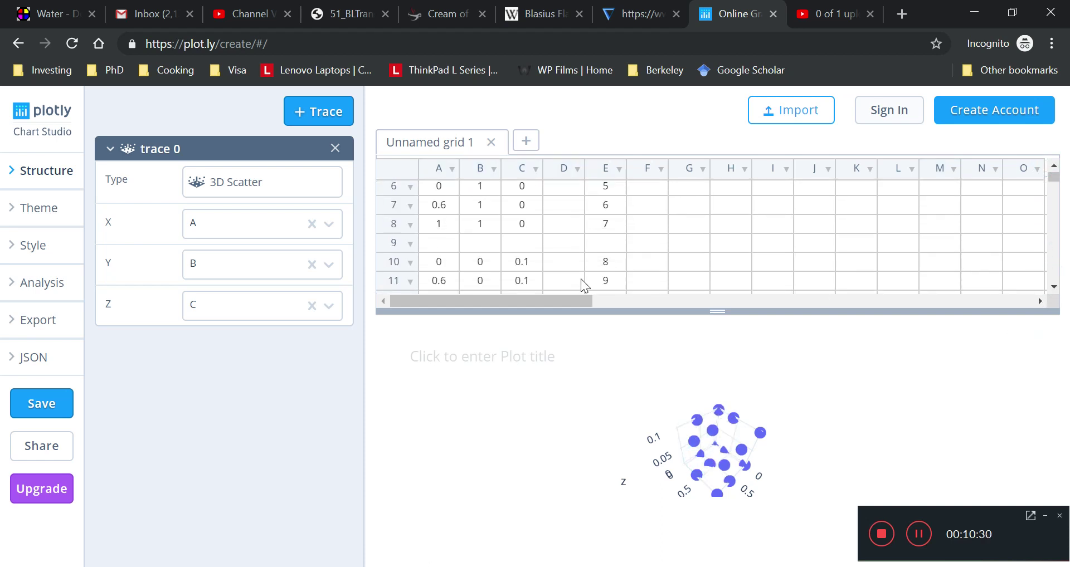
{"action": "left_click_drag", "start_coordinate": [449, 284], "coordinate": [607, 281]}
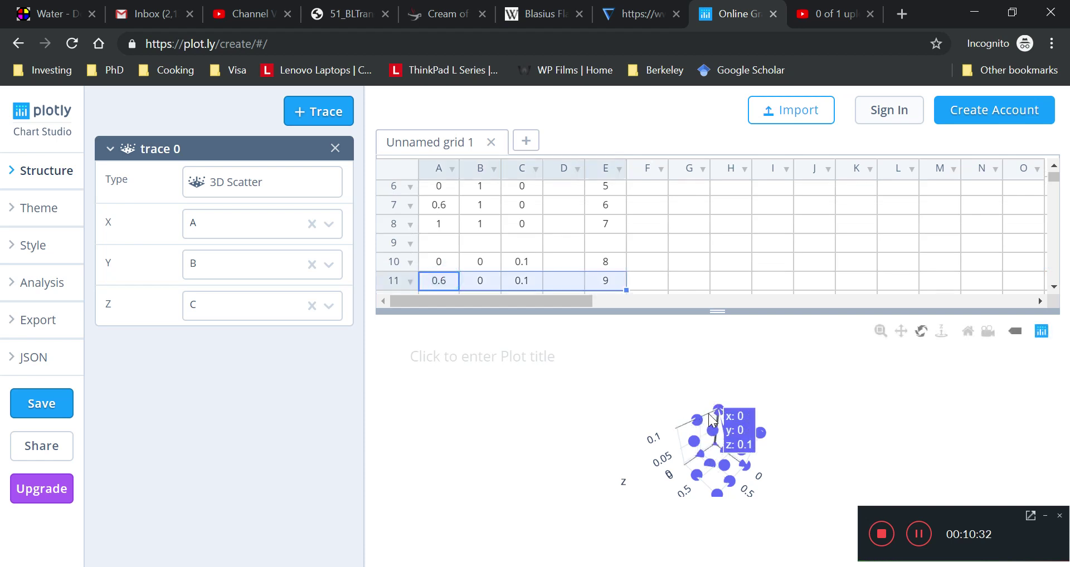
{"action": "left_click", "coordinate": [699, 423]}
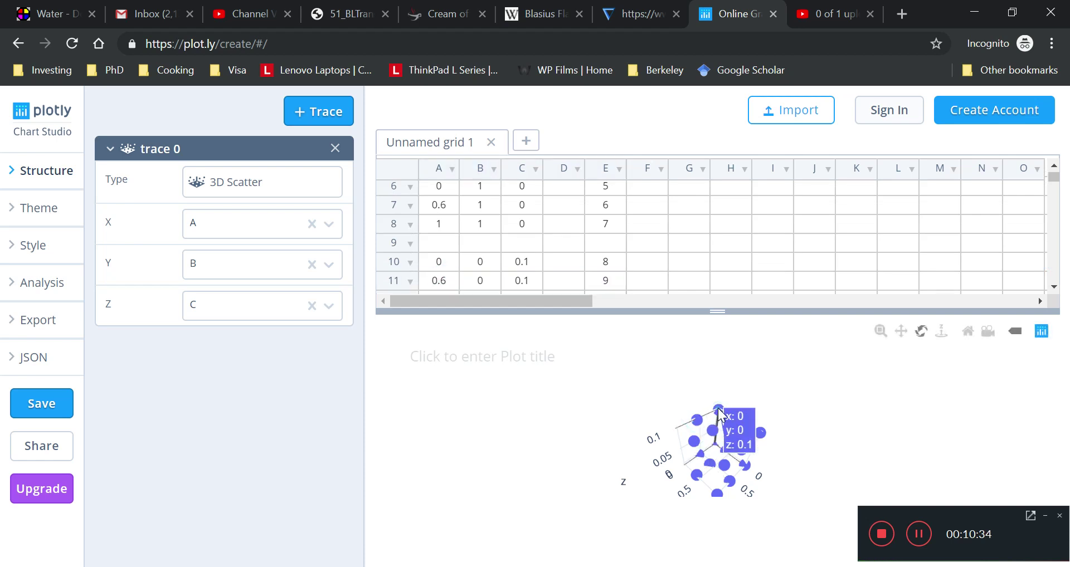
Highlight the coordinate rows of vertices 8 and 0 in the grid and locate both points in the 3D plot
{"action": "left_click", "coordinate": [397, 261]}
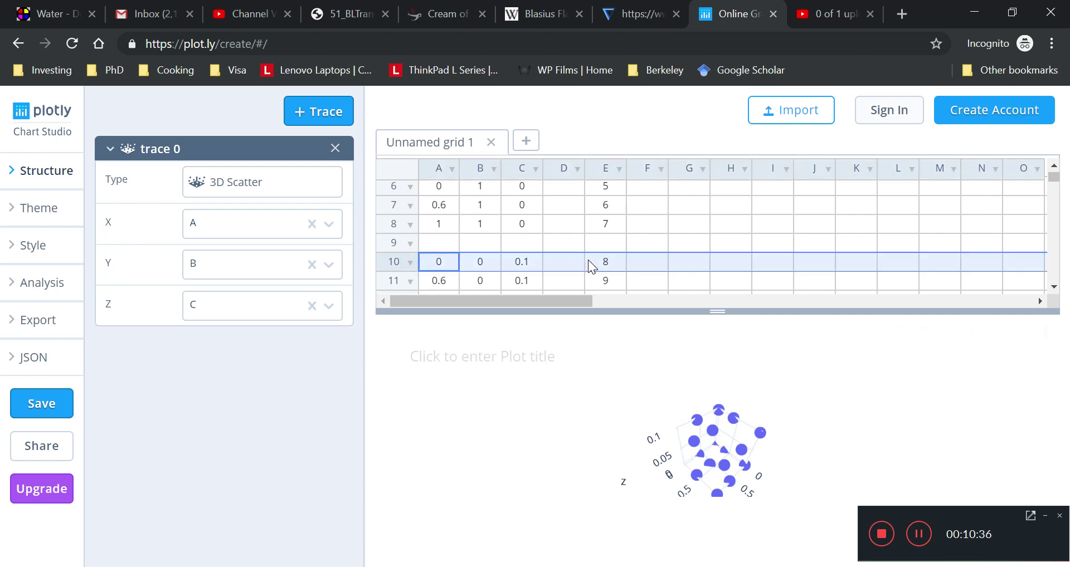
{"action": "left_click", "coordinate": [726, 467]}
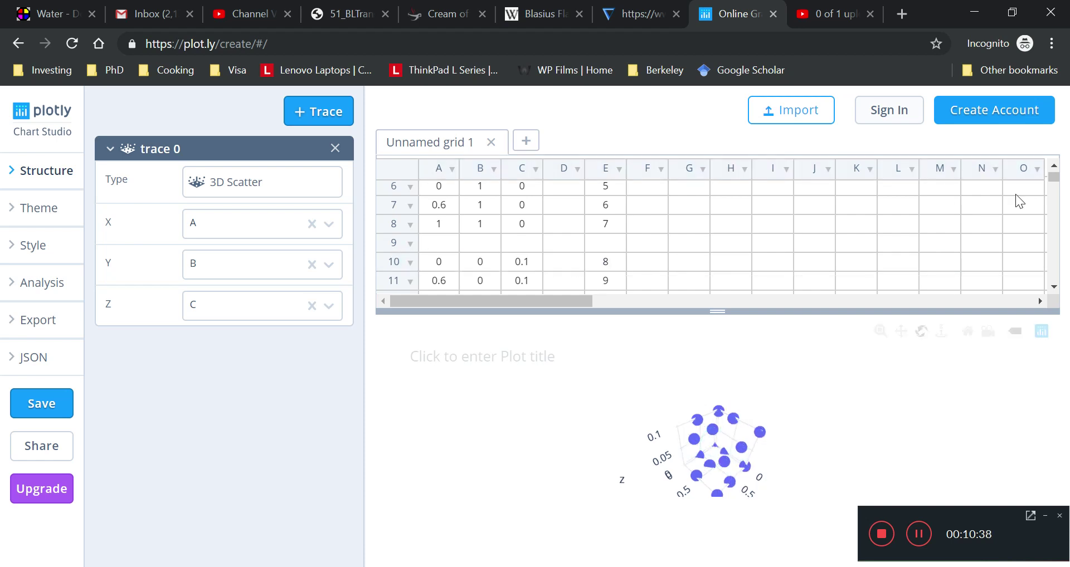
{"action": "left_click_drag", "start_coordinate": [1053, 181], "coordinate": [1052, 175]}
{"action": "left_click_drag", "start_coordinate": [439, 190], "coordinate": [626, 201]}
{"action": "left_click", "coordinate": [724, 267]}
Recheck face (1 9 8 0) in the terminal and switch to Word to review the thirteenth face's sketch
{"action": "key", "text": "alt+Tab"}
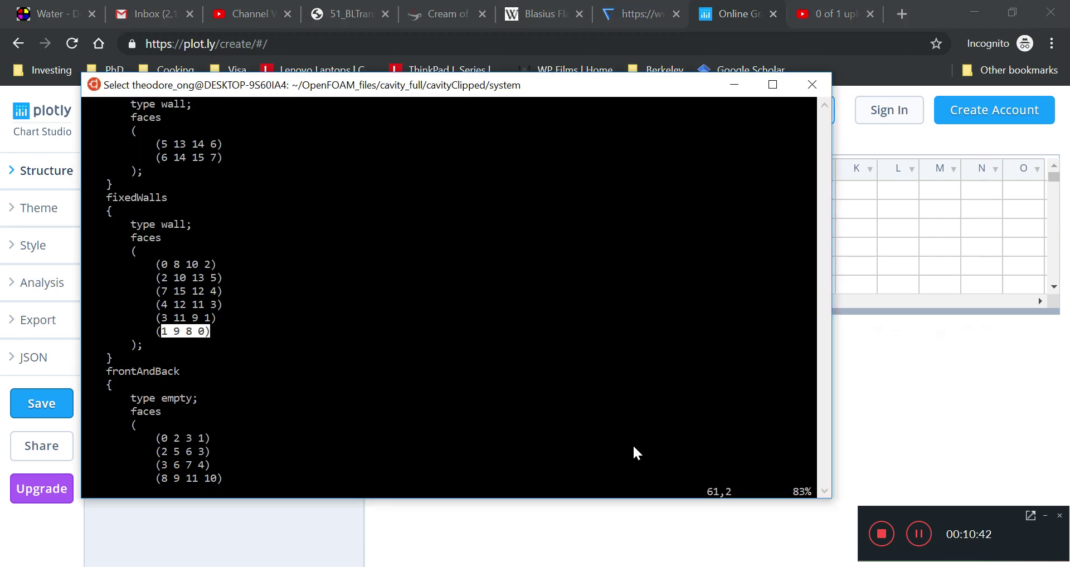
{"action": "left_click", "coordinate": [405, 520]}
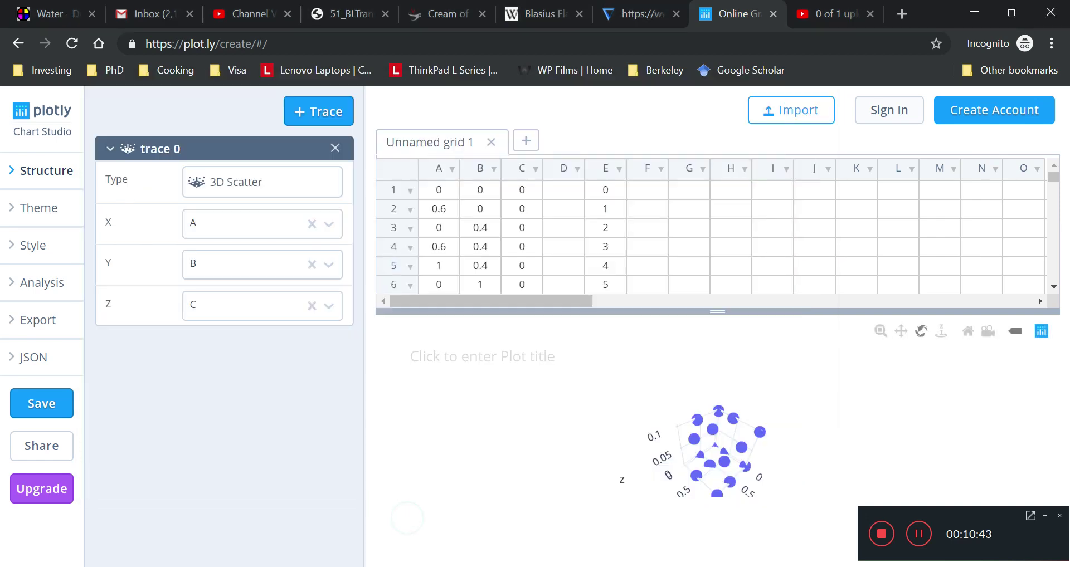
{"action": "left_click", "coordinate": [390, 502]}
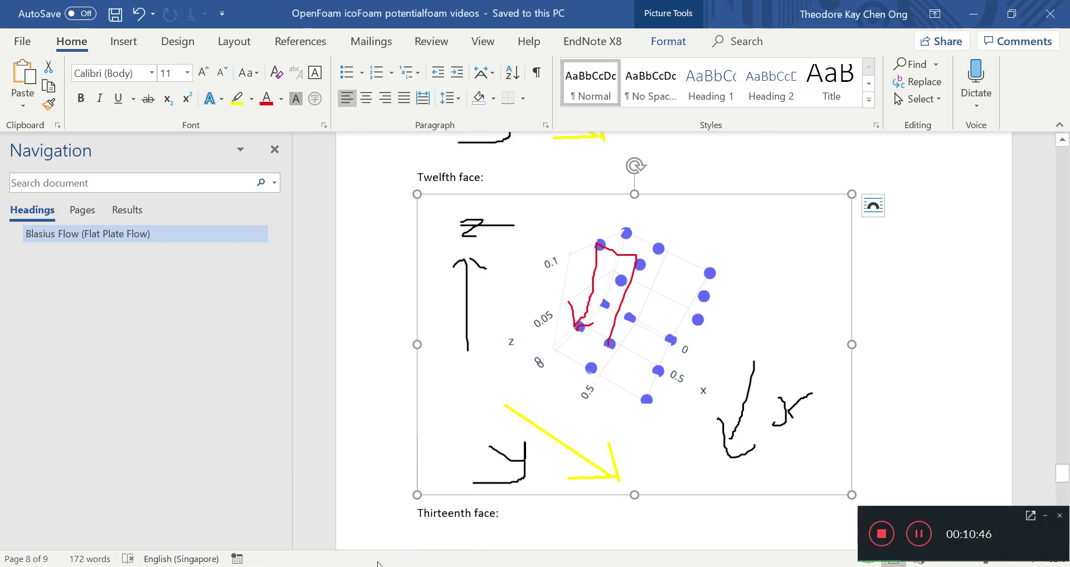
{"action": "scroll", "coordinate": [650, 493], "scroll_direction": "down", "scroll_amount": 15}
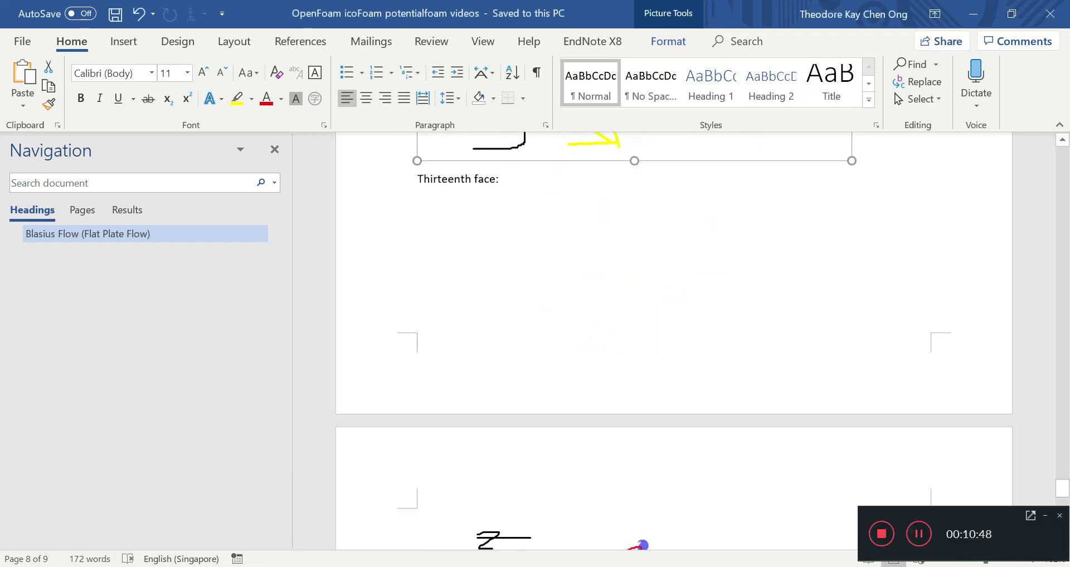
{"action": "scroll", "coordinate": [649, 409], "scroll_direction": "up", "scroll_amount": 2}
{"action": "left_click", "coordinate": [593, 300]}
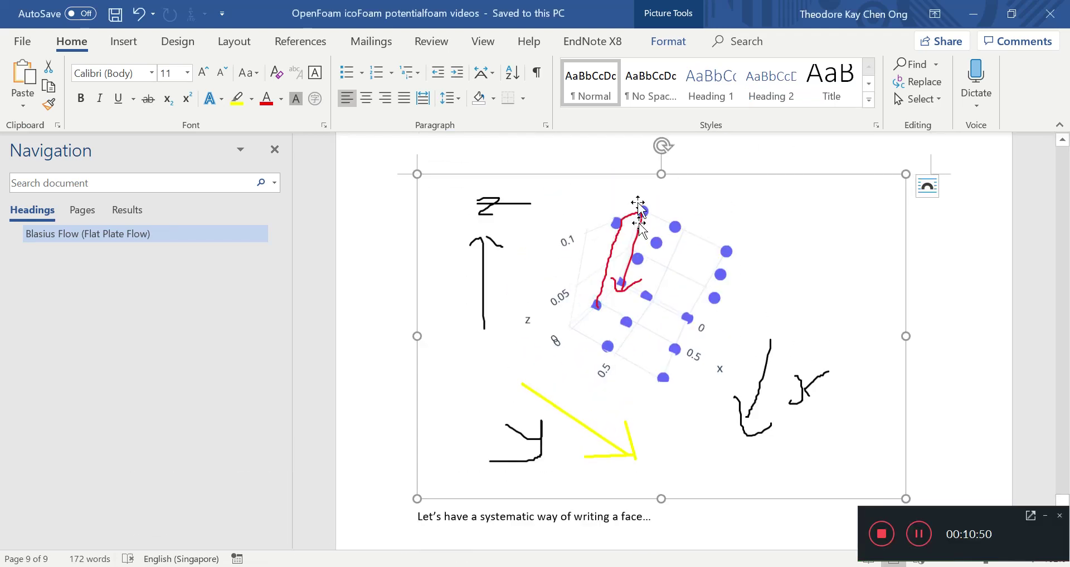
{"action": "scroll", "coordinate": [635, 320], "scroll_direction": "down", "scroll_amount": 5}
{"action": "scroll", "coordinate": [715, 424], "scroll_direction": "up", "scroll_amount": 6}
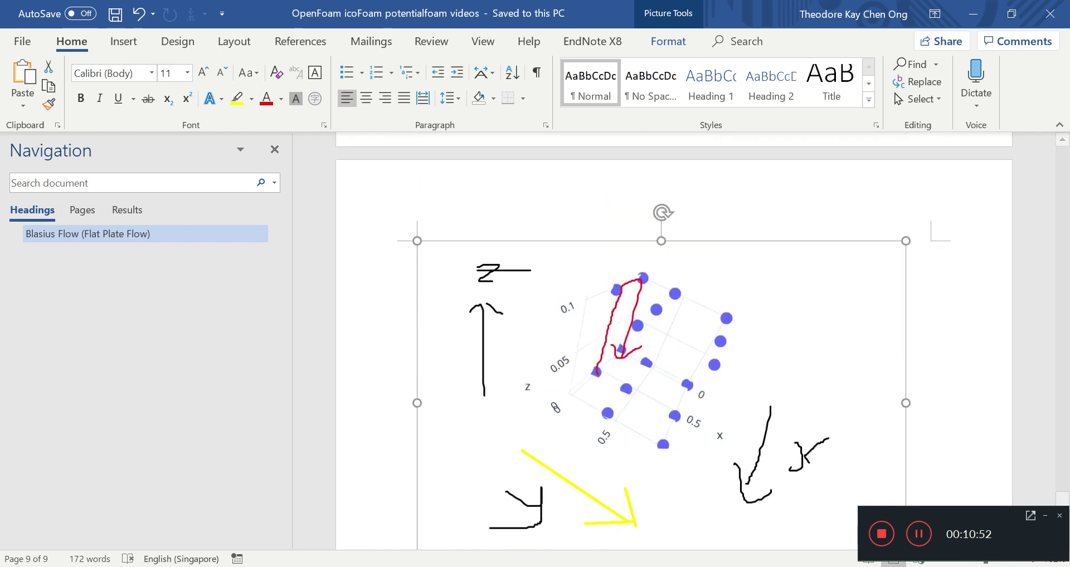
Switch to the openfoam geometry workbook in Excel and review the face-writing rules for each plane
{"action": "key", "text": "alt+Tab"}
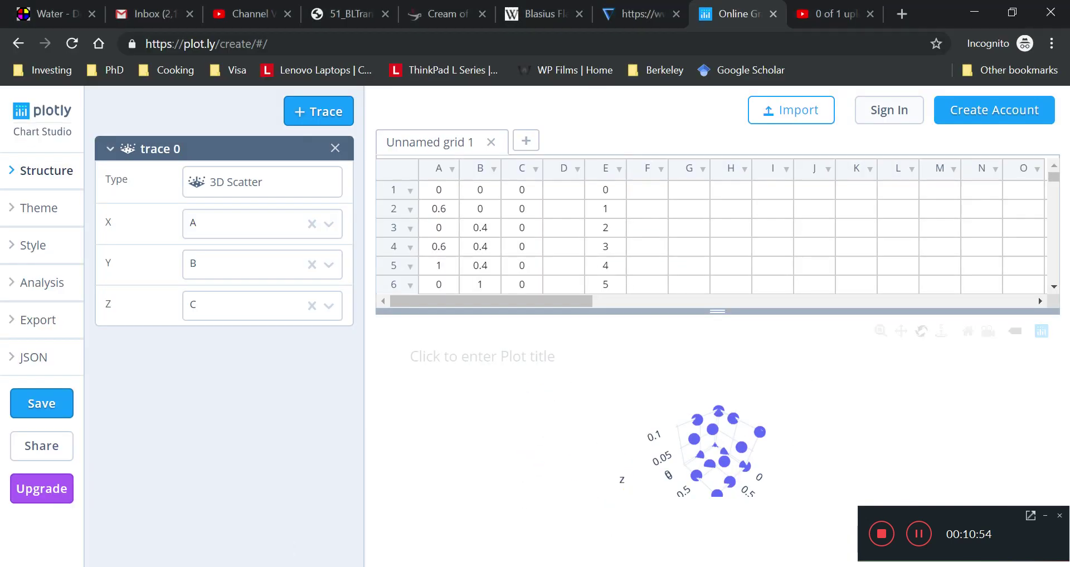
{"action": "key", "text": "alt+Tab"}
{"action": "scroll", "coordinate": [851, 351], "scroll_direction": "down", "scroll_amount": 7}
{"action": "scroll", "coordinate": [840, 370], "scroll_direction": "up", "scroll_amount": 5}
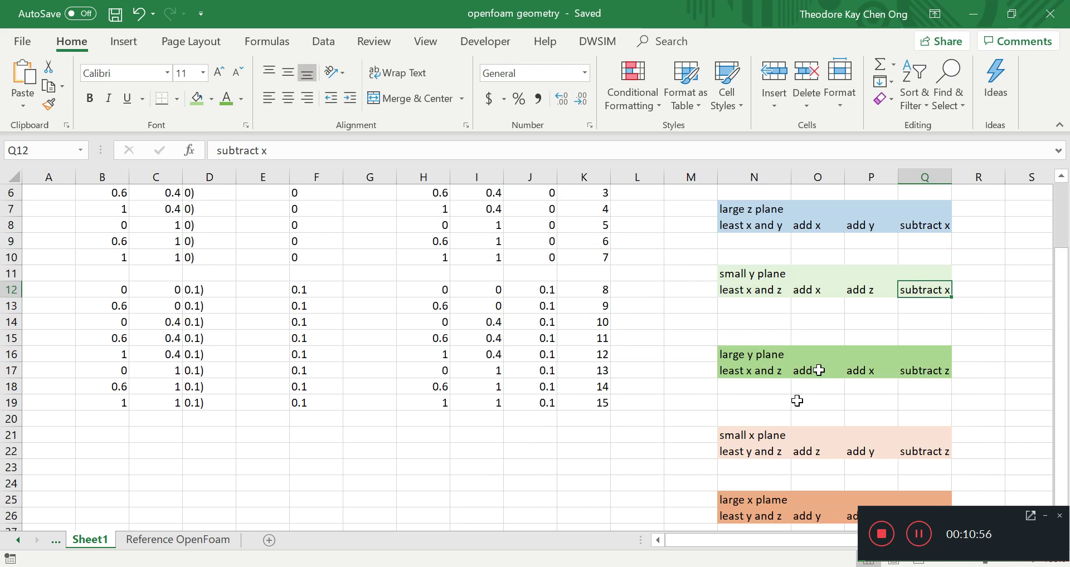
Compare the fixedWalls face list in the terminal with the thirteenth face's sketch in Word, leaving the picture deselected
{"action": "key", "text": "alt+Tab"}
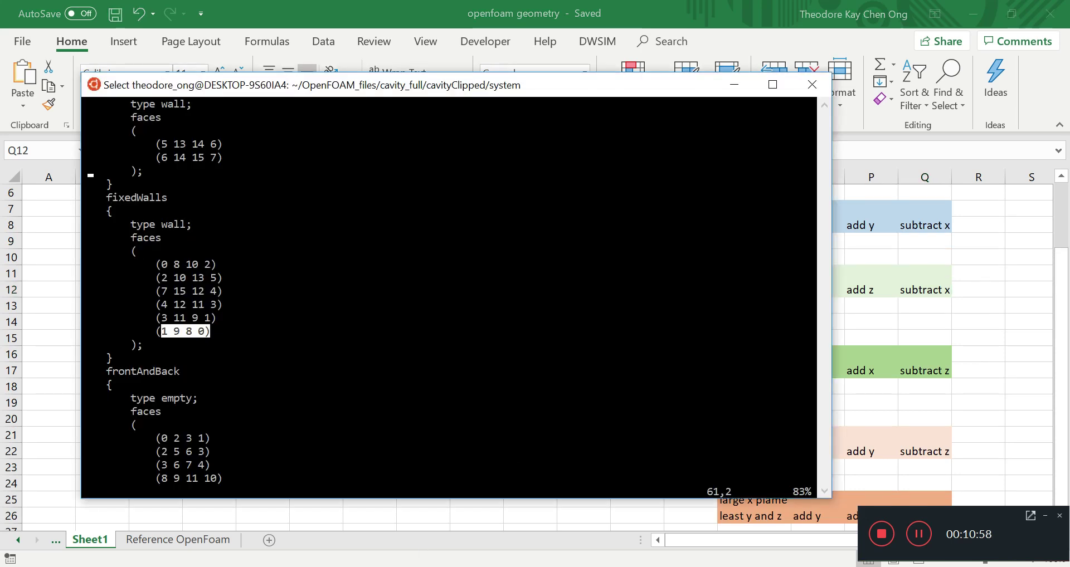
{"action": "mouse_move", "coordinate": [311, 564]}
{"action": "left_click", "coordinate": [412, 537]}
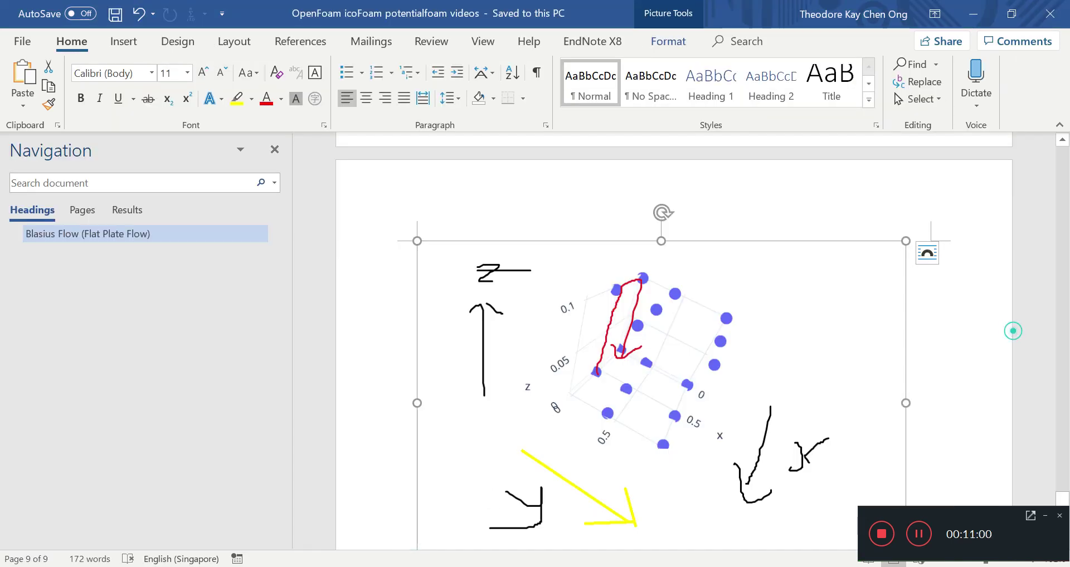
{"action": "left_click", "coordinate": [1013, 331]}
{"action": "scroll", "coordinate": [669, 335], "scroll_direction": "down", "scroll_amount": 1}
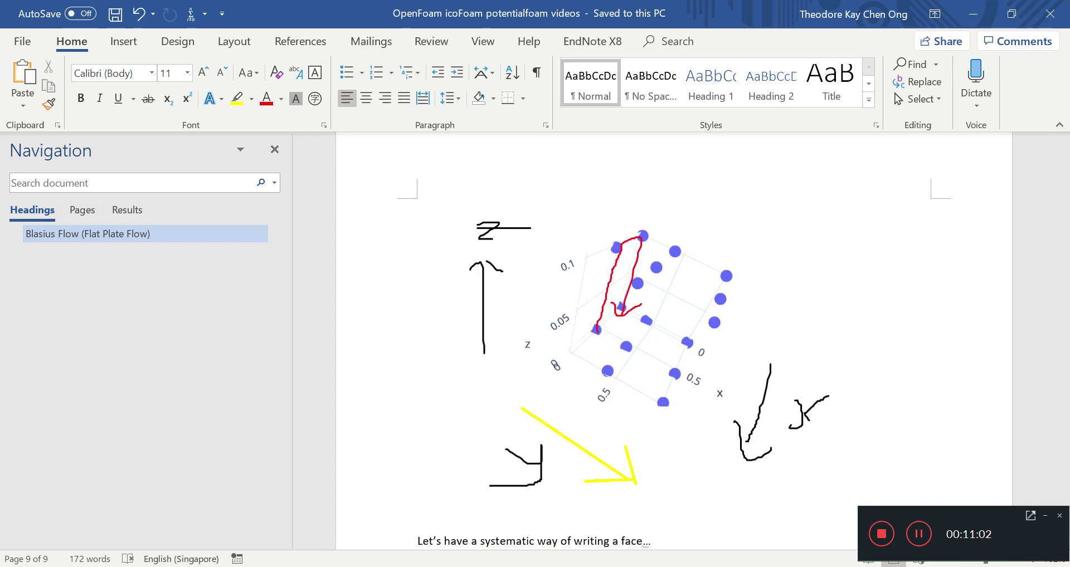
Switch to Paint, undo the red face path on the unoutlined plot and brush a new red arrowed path through four other vertices
{"action": "key", "text": "alt+Tab"}
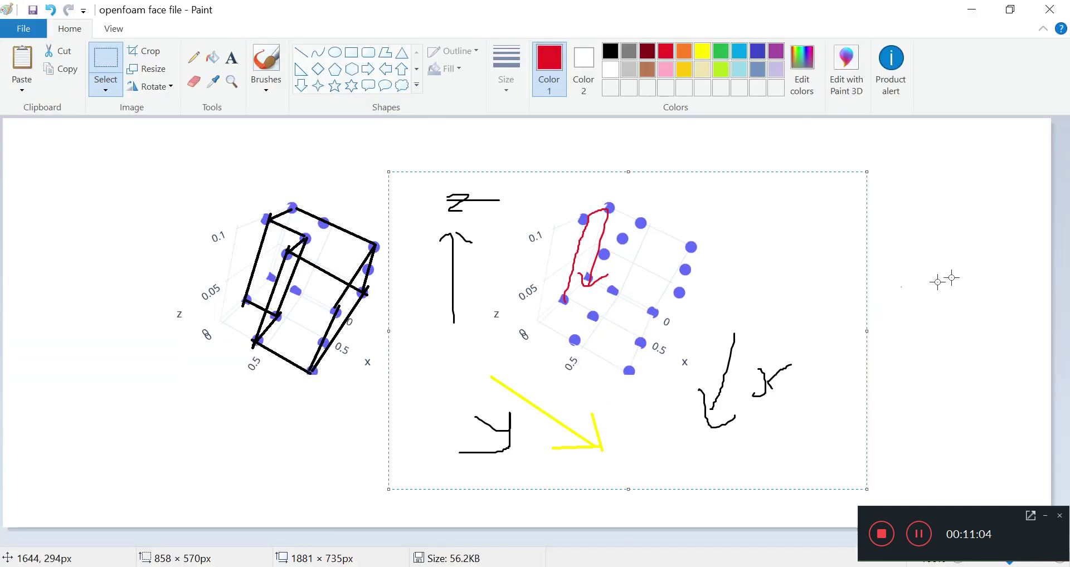
{"action": "key", "text": "ctrl+z"}
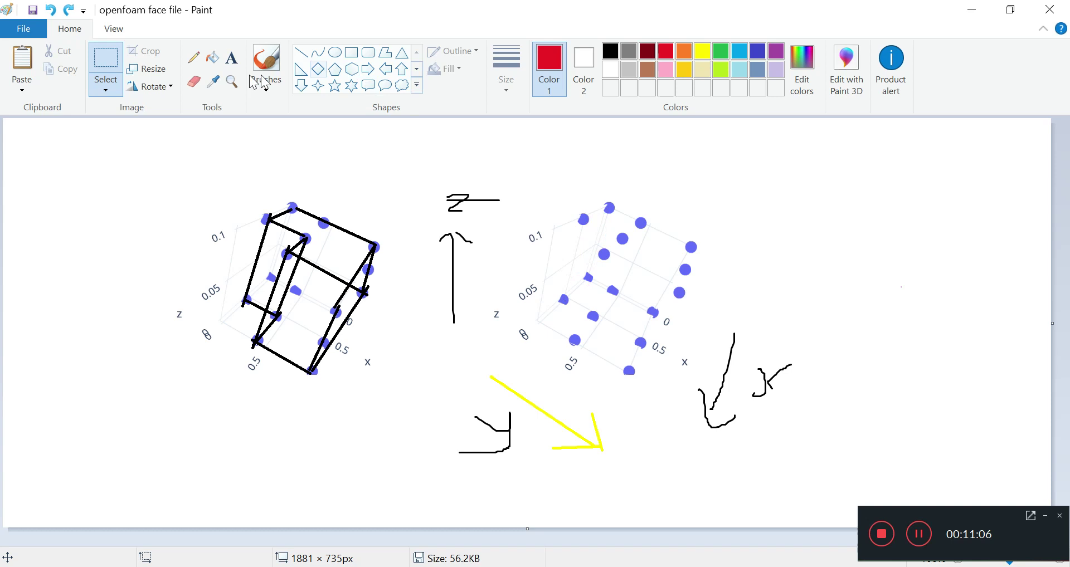
{"action": "left_click", "coordinate": [267, 58]}
{"action": "mouse_move", "coordinate": [637, 346]}
{"action": "left_mouse_down"}
{"action": "mouse_move", "coordinate": [680, 265]}
{"action": "mouse_move", "coordinate": [625, 245]}
{"action": "mouse_move", "coordinate": [596, 315]}
{"action": "mouse_move", "coordinate": [580, 297]}
{"action": "mouse_move", "coordinate": [610, 316]}
{"action": "left_mouse_up"}
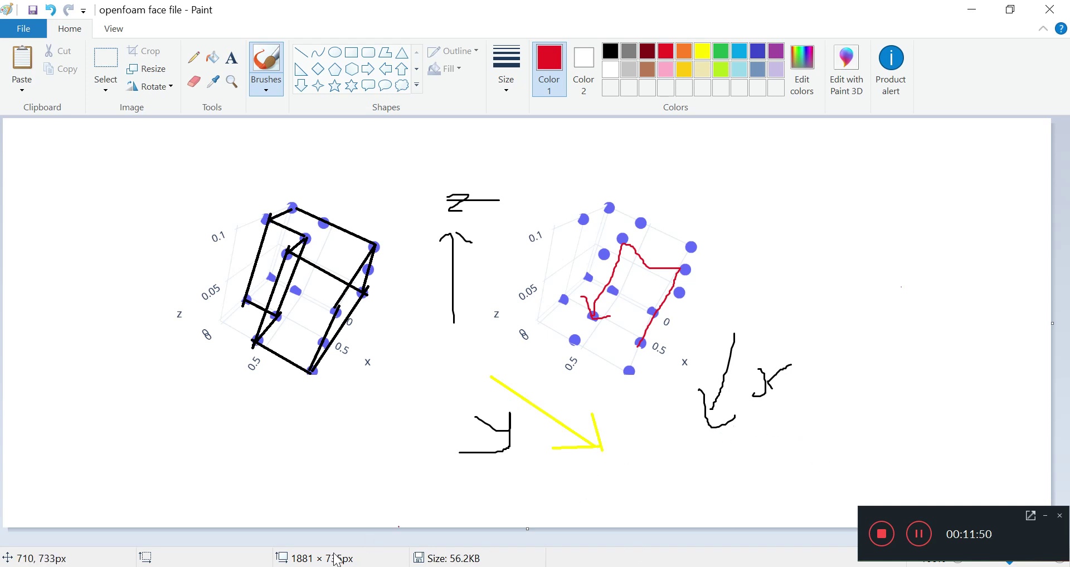
Switch to Excel and highlight the Writing Faces rules from the small z plane through the large x plane
{"action": "left_click", "coordinate": [368, 566]}
{"action": "scroll", "coordinate": [706, 377], "scroll_direction": "up", "scroll_amount": 2}
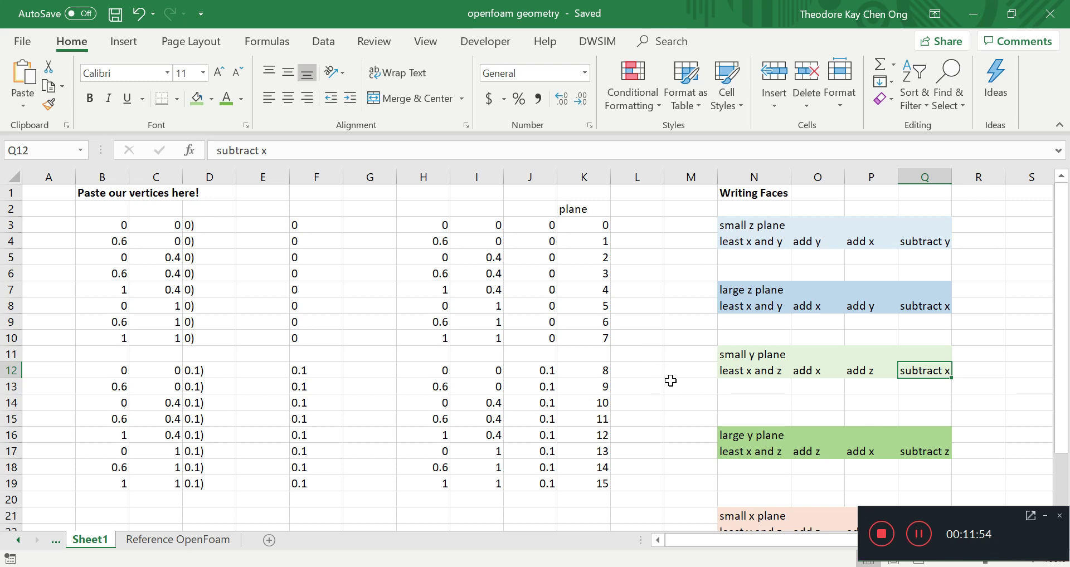
{"action": "left_click_drag", "start_coordinate": [719, 225], "coordinate": [920, 498]}
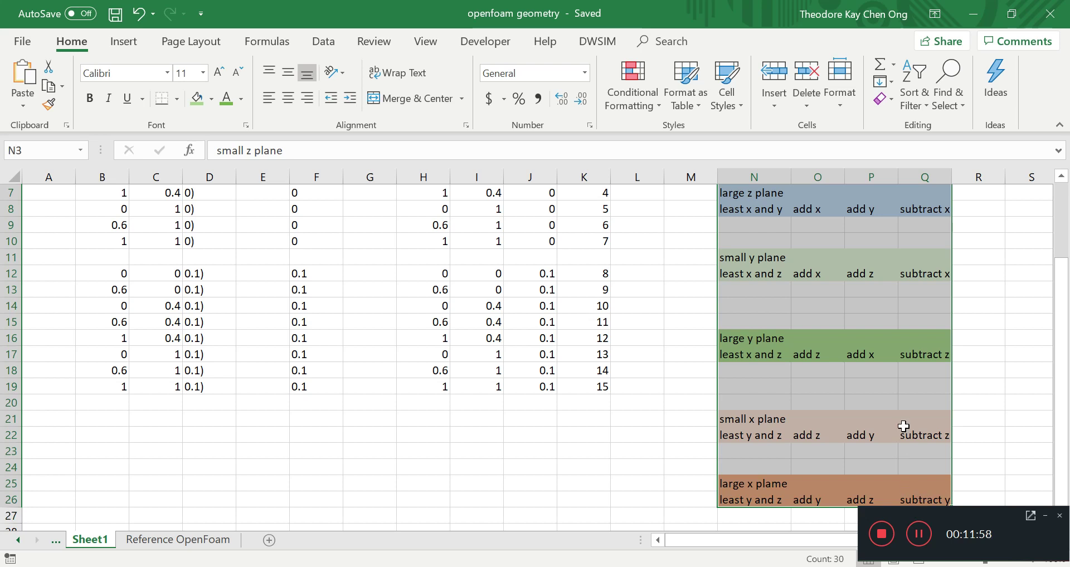
{"action": "left_click", "coordinate": [867, 389]}
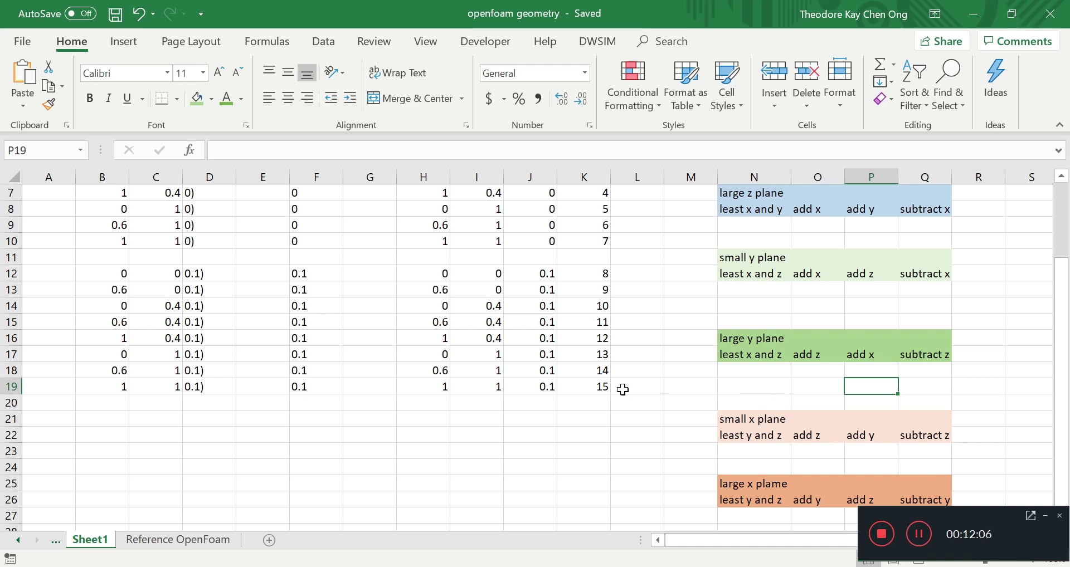
{"action": "scroll", "coordinate": [631, 388], "scroll_direction": "up", "scroll_amount": 2}
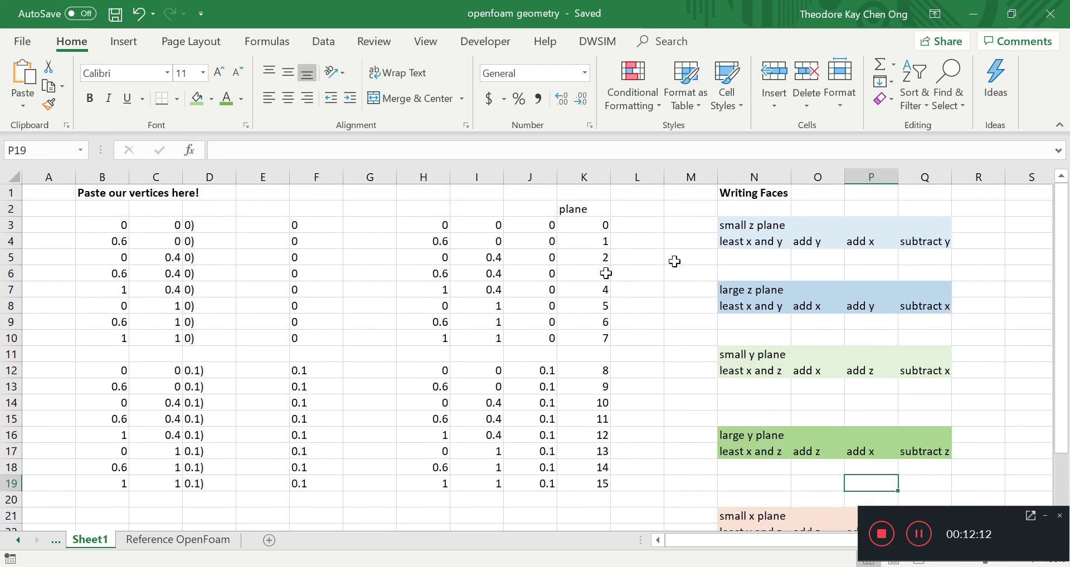
{"action": "left_click_drag", "start_coordinate": [756, 222], "coordinate": [922, 496]}
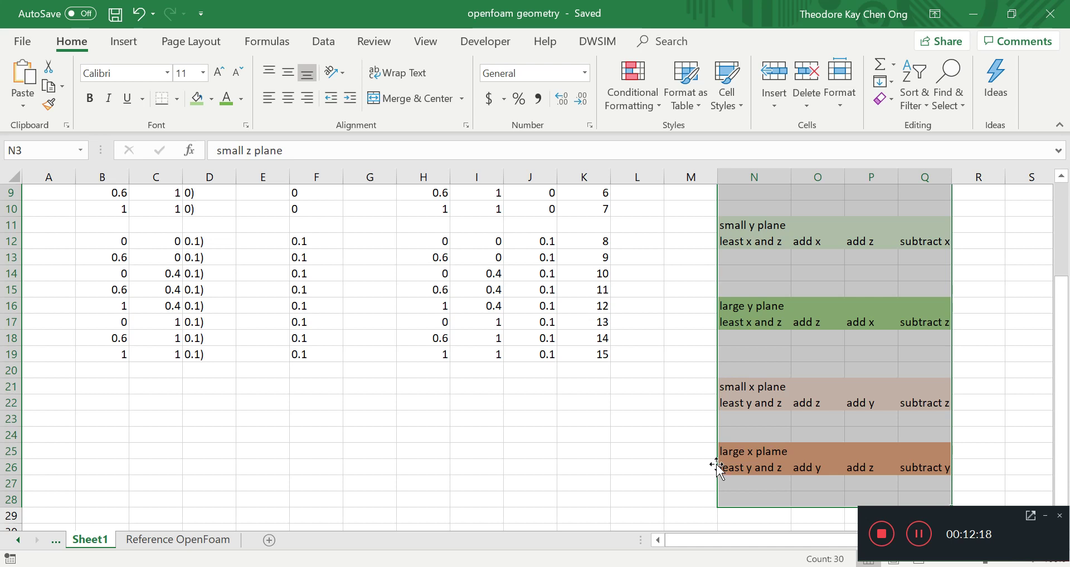